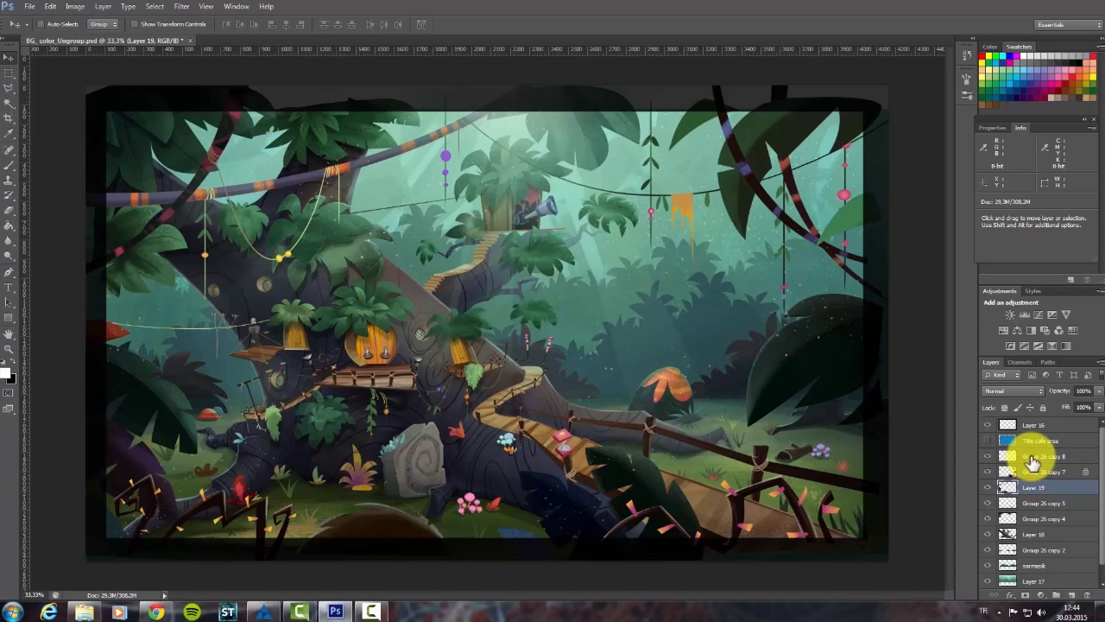
# Nudge the Group 26 copy 7 artwork down and test-move the Layer 19 artwork.
pyautogui.click(1037, 474)
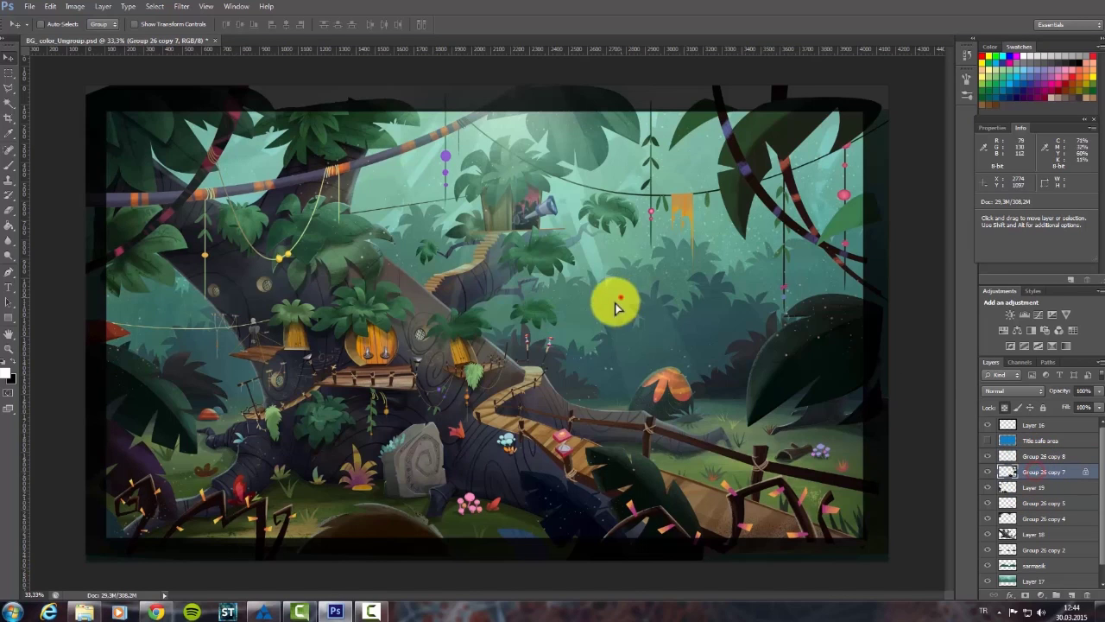
pyautogui.moveTo(613, 301); pyautogui.dragTo(772, 333)
pyautogui.click(1034, 487)
pyautogui.moveTo(775, 376)
pyautogui.mouseDown()
pyautogui.moveTo(636, 431)
pyautogui.moveTo(641, 296)
pyautogui.moveTo(774, 376)
pyautogui.mouseUp()
pyautogui.click(1040, 535)
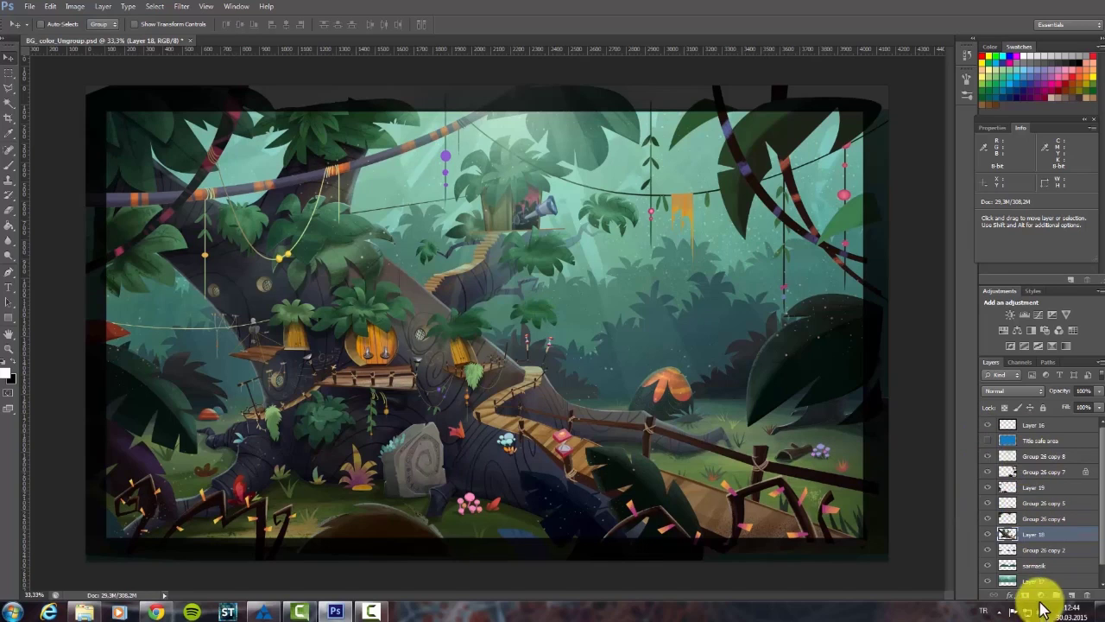
# Create Groups 27–29 holding Group 26 copy 8, Group 26 copy 7 and Layer 19.
pyautogui.click(1036, 455)
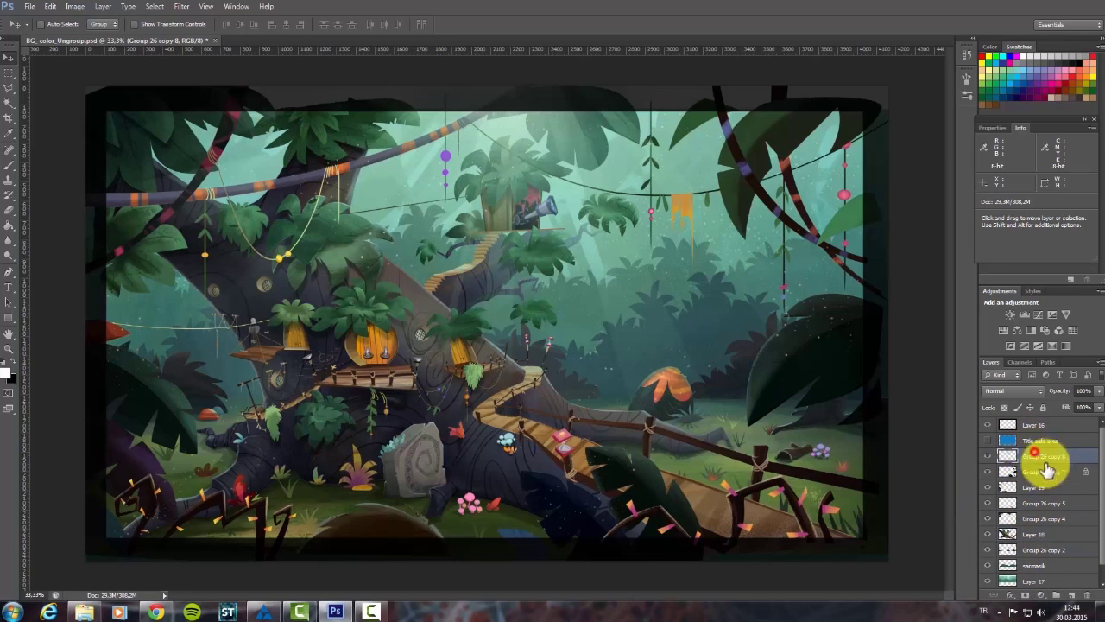
pyautogui.click(1058, 596)
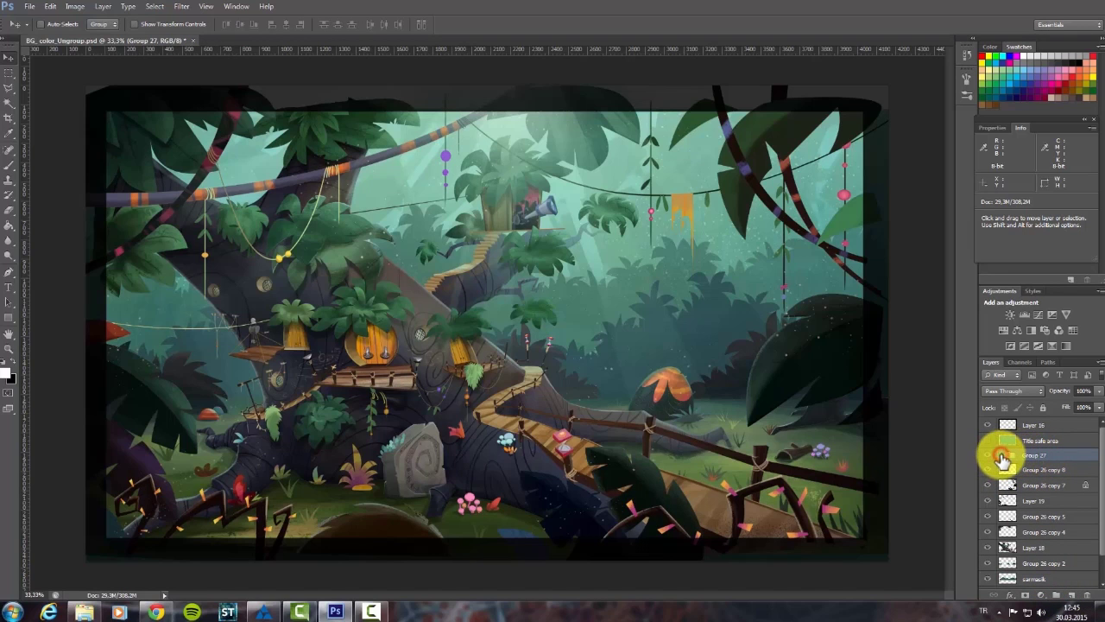
pyautogui.moveTo(1002, 460); pyautogui.dragTo(1023, 462)
pyautogui.click(1034, 472)
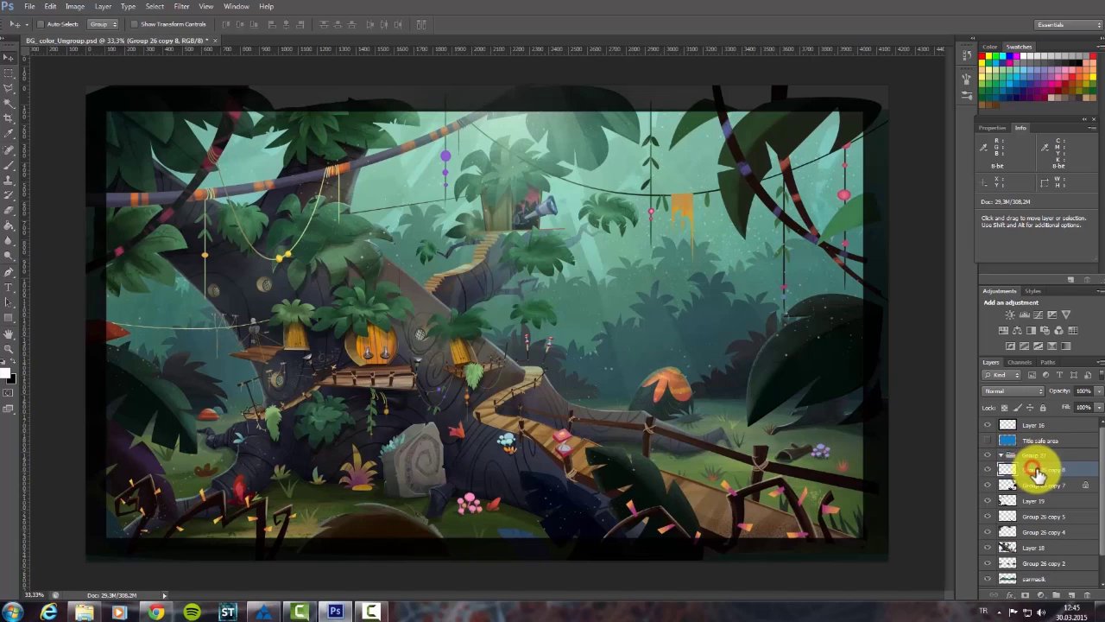
pyautogui.moveTo(1031, 462); pyautogui.dragTo(1002, 454)
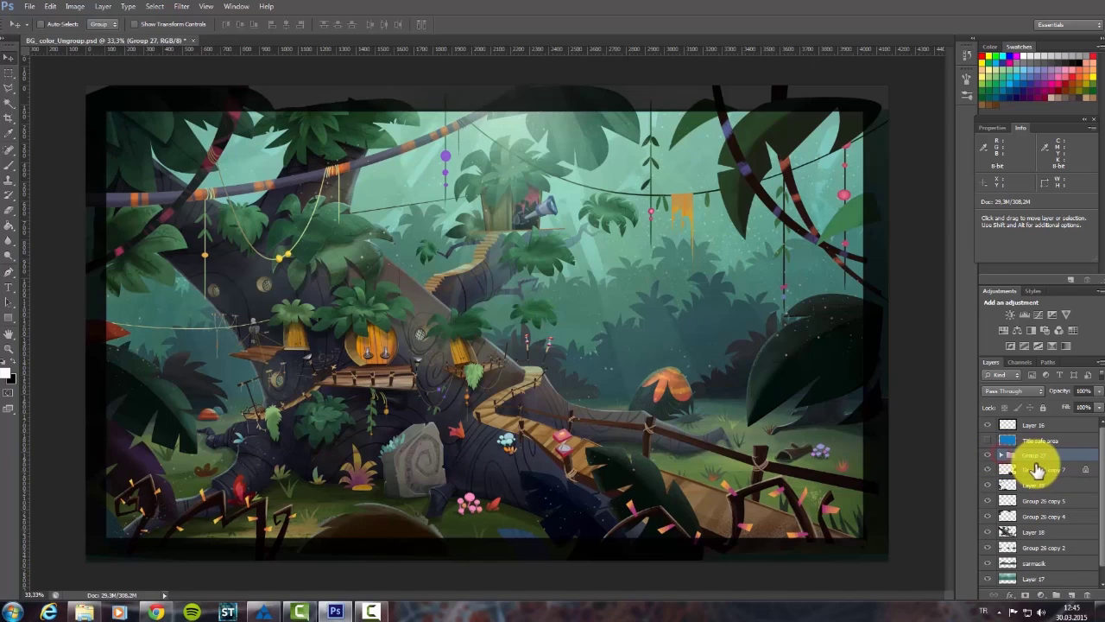
pyautogui.click(1034, 469)
pyautogui.click(1055, 595)
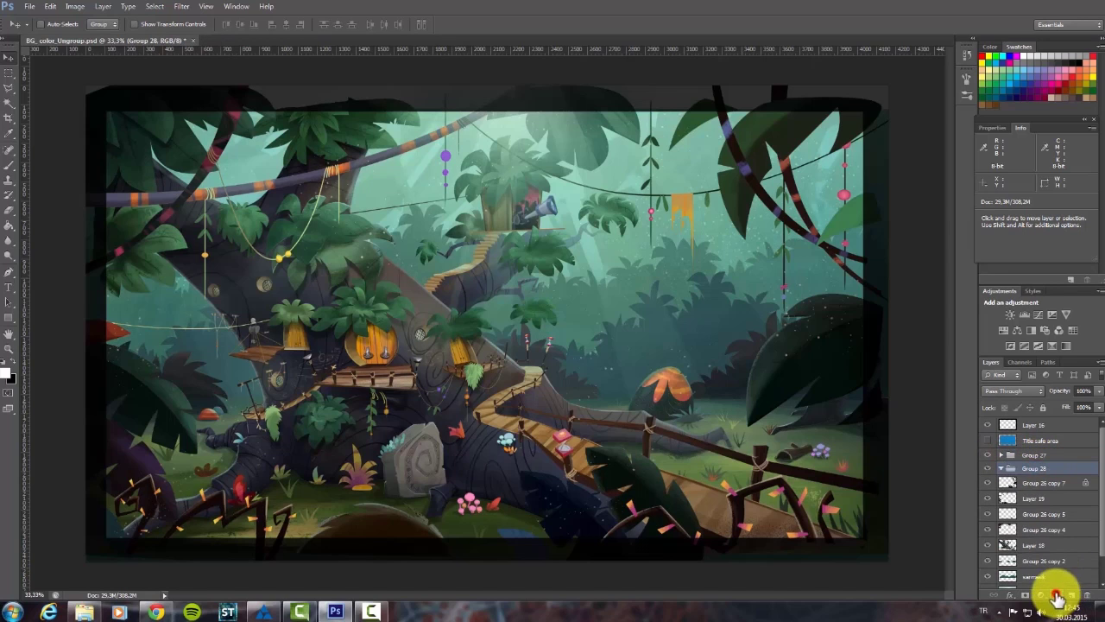
pyautogui.click(1036, 483)
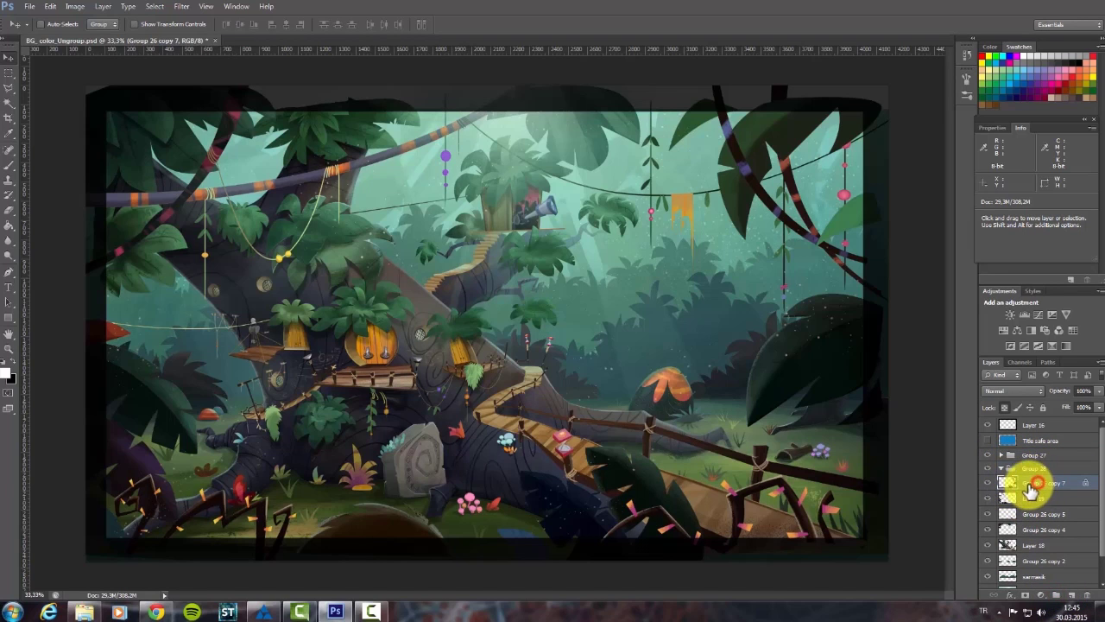
pyautogui.moveTo(1029, 475); pyautogui.dragTo(999, 469)
pyautogui.click(1036, 484)
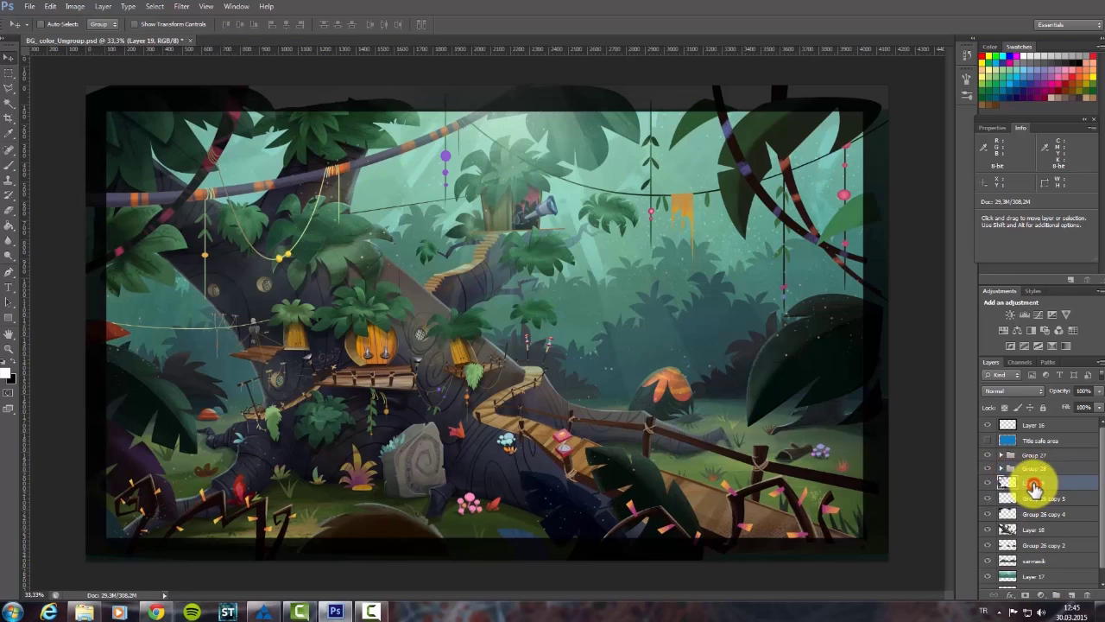
pyautogui.click(1053, 595)
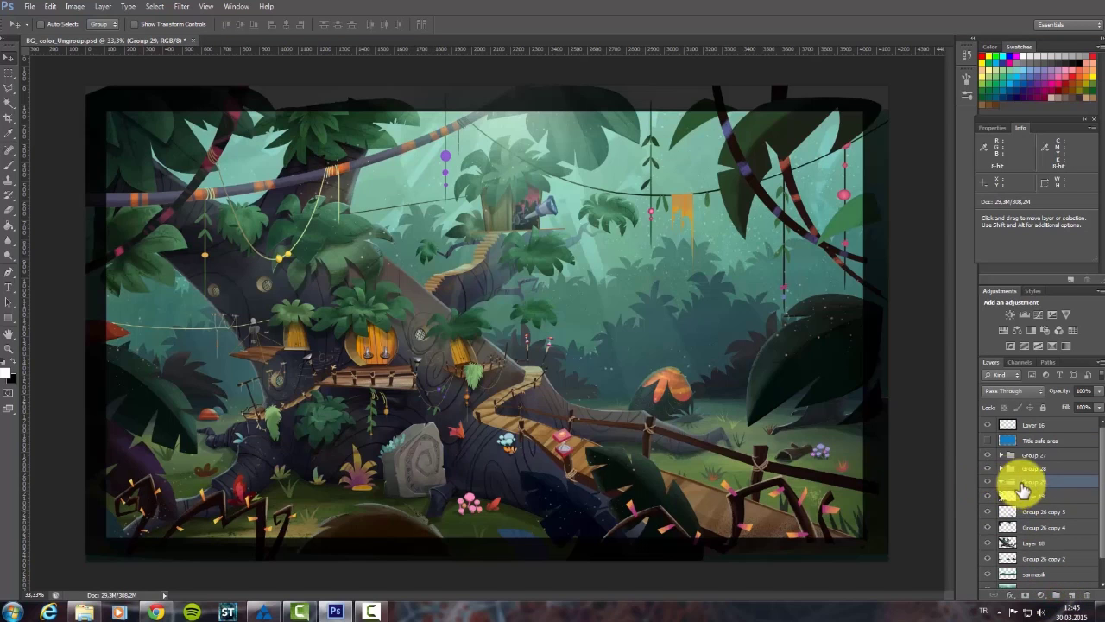
pyautogui.moveTo(1019, 486)
pyautogui.mouseDown()
pyautogui.moveTo(1034, 481)
pyautogui.moveTo(1002, 481)
pyautogui.mouseUp()
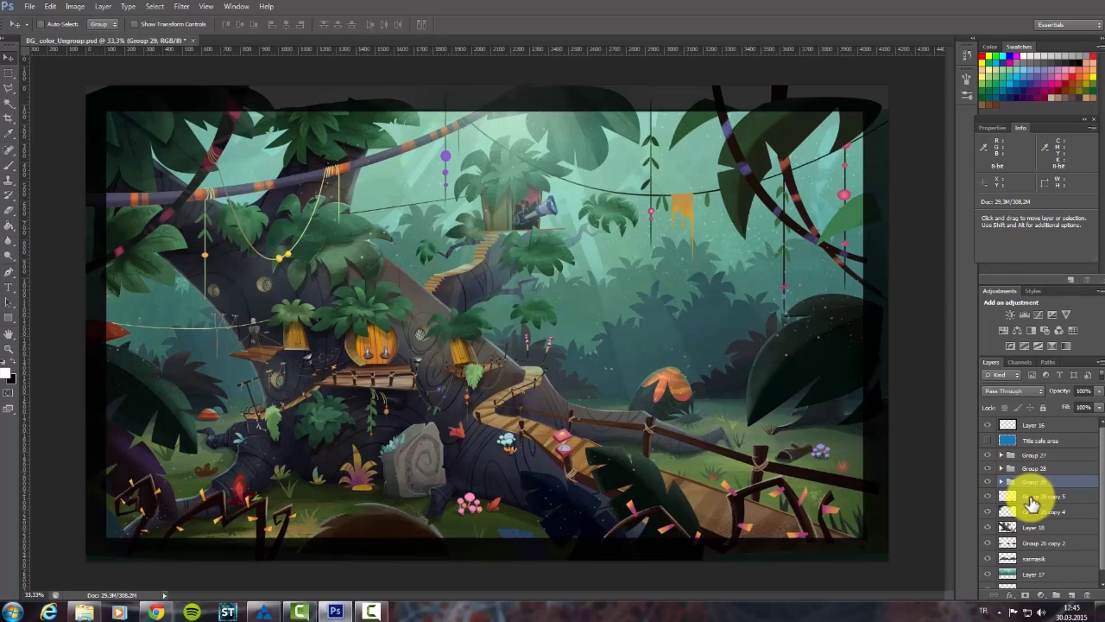
# Wrap Group 26 copy 5, copy 4, Layer 18 and copy 2 into Groups 30–33.
pyautogui.click(1036, 499)
pyautogui.hotkey('ctrl', 'g')
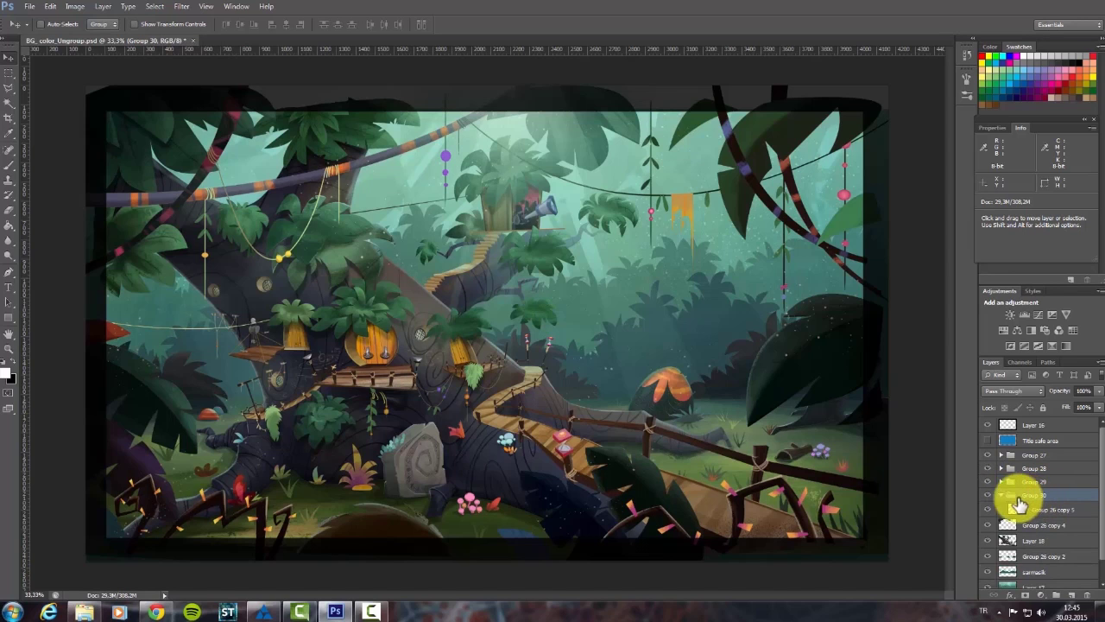
pyautogui.click(1036, 509)
pyautogui.hotkey('ctrl', 'g')
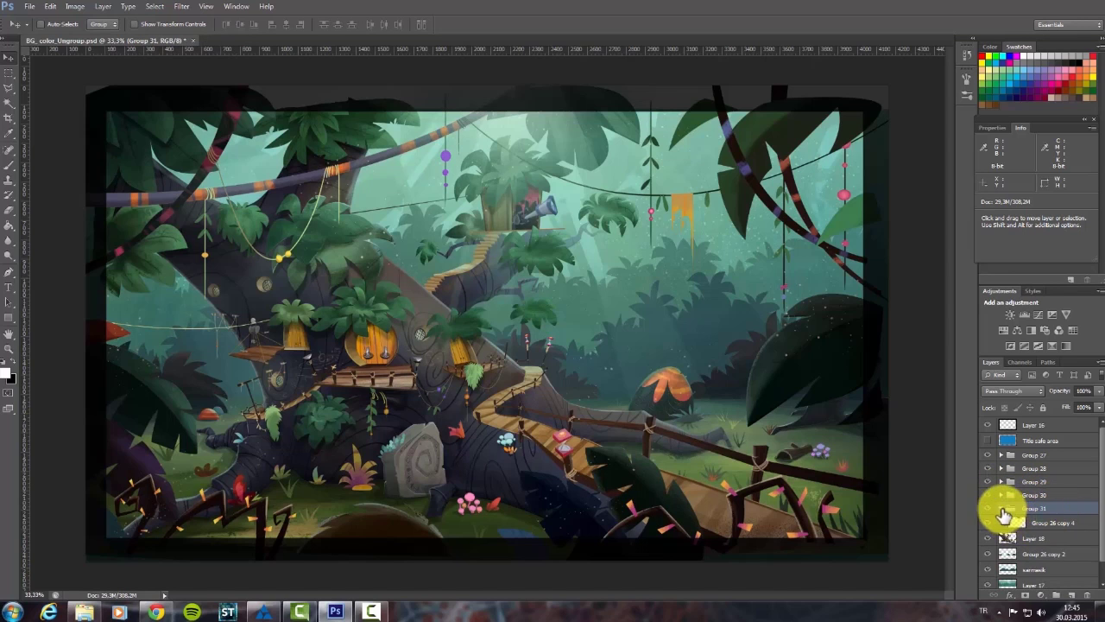
pyautogui.click(1042, 522)
pyautogui.hotkey('ctrl', 'g')
pyautogui.click(1041, 535)
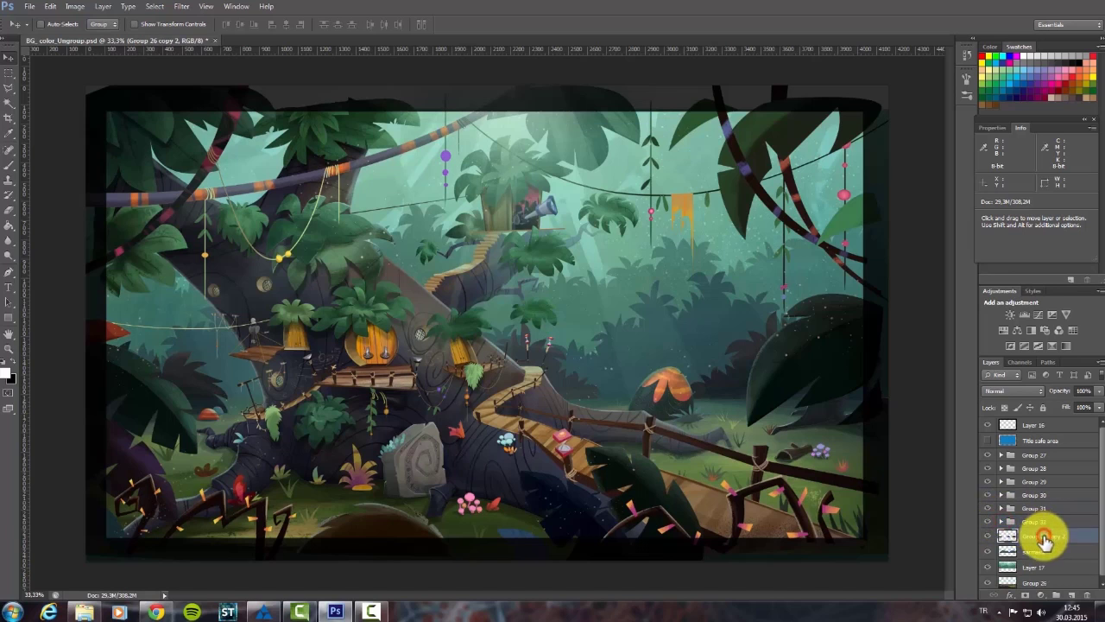
pyautogui.hotkey('ctrl', 'g')
pyautogui.click(1001, 535)
pyautogui.click(1002, 535)
# Wrap carmask, Layer 17 and the bottom layer into Groups 34–36, collapsed, and show the title safe area.
pyautogui.click(1034, 550)
pyautogui.hotkey('ctrl', 'g')
pyautogui.click(1045, 562)
pyautogui.hotkey('ctrl', 'g')
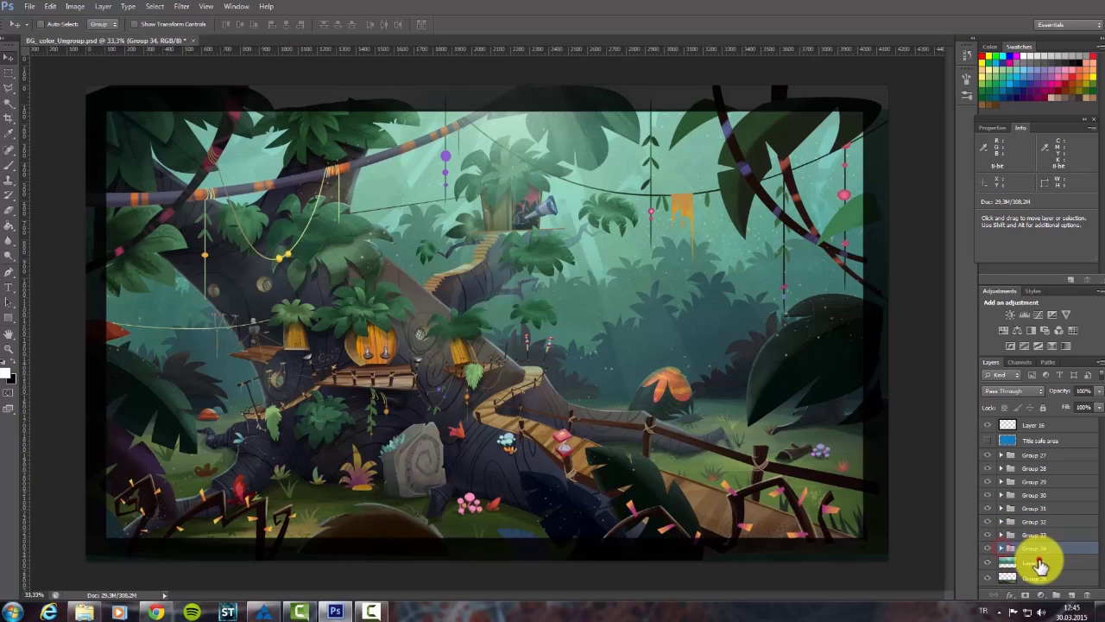
pyautogui.click(1001, 561)
pyautogui.click(1002, 561)
pyautogui.click(1036, 574)
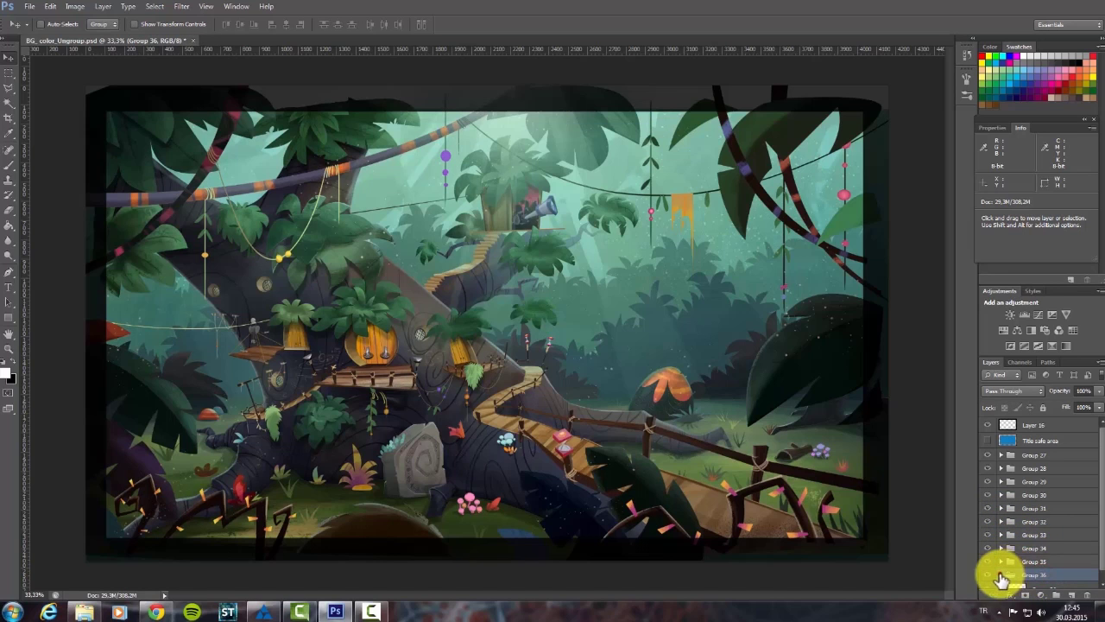
pyautogui.hotkey('ctrl', 'g')
pyautogui.click(1001, 566)
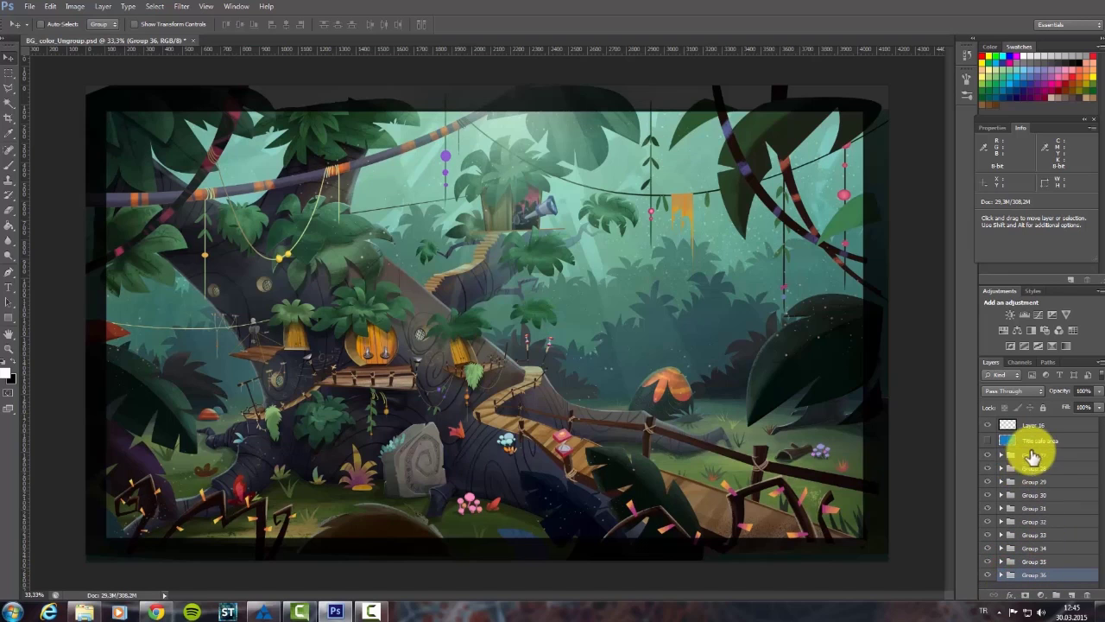
pyautogui.click(987, 440)
# Group the Title safe area layer as Group 37 and save the file as a Photoshop PSD on the Desktop.
pyautogui.click(1045, 447)
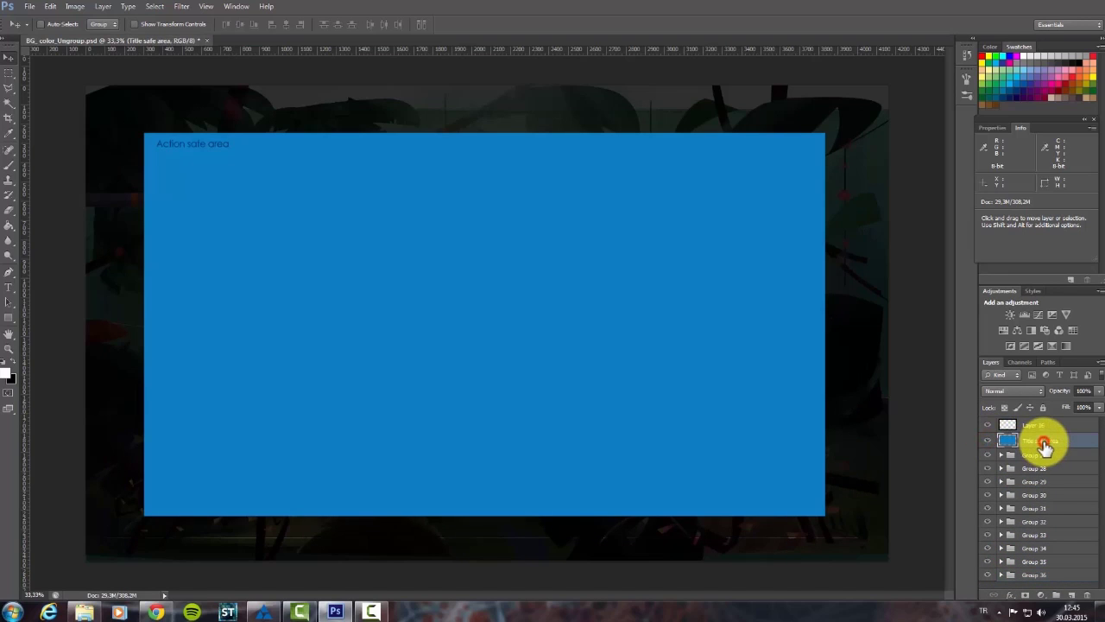
pyautogui.click(1059, 602)
pyautogui.click(31, 8)
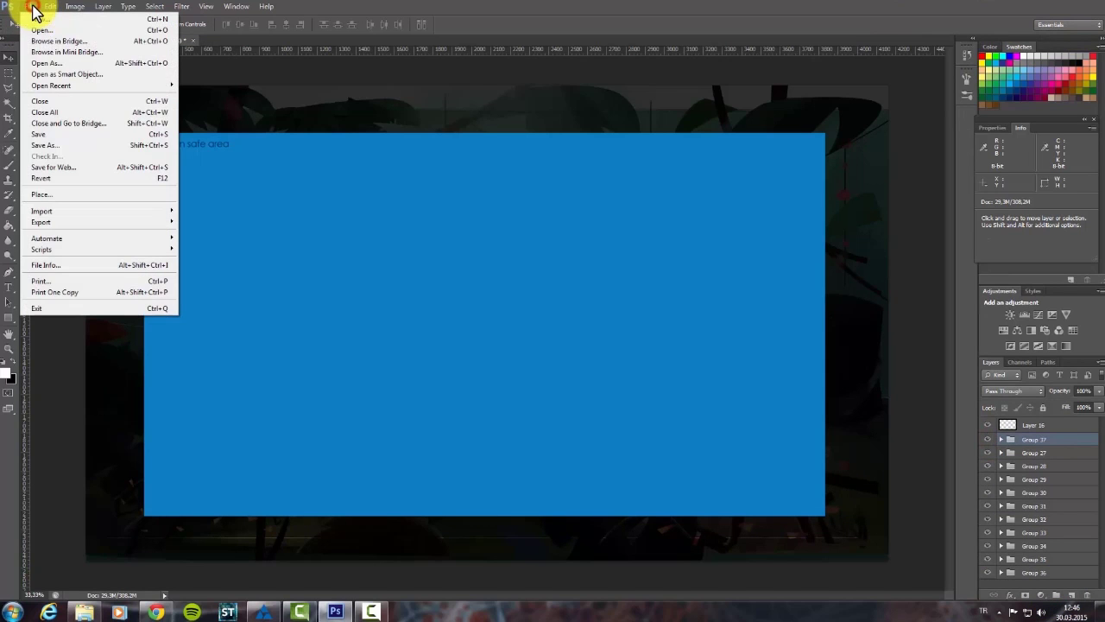
pyautogui.click(51, 147)
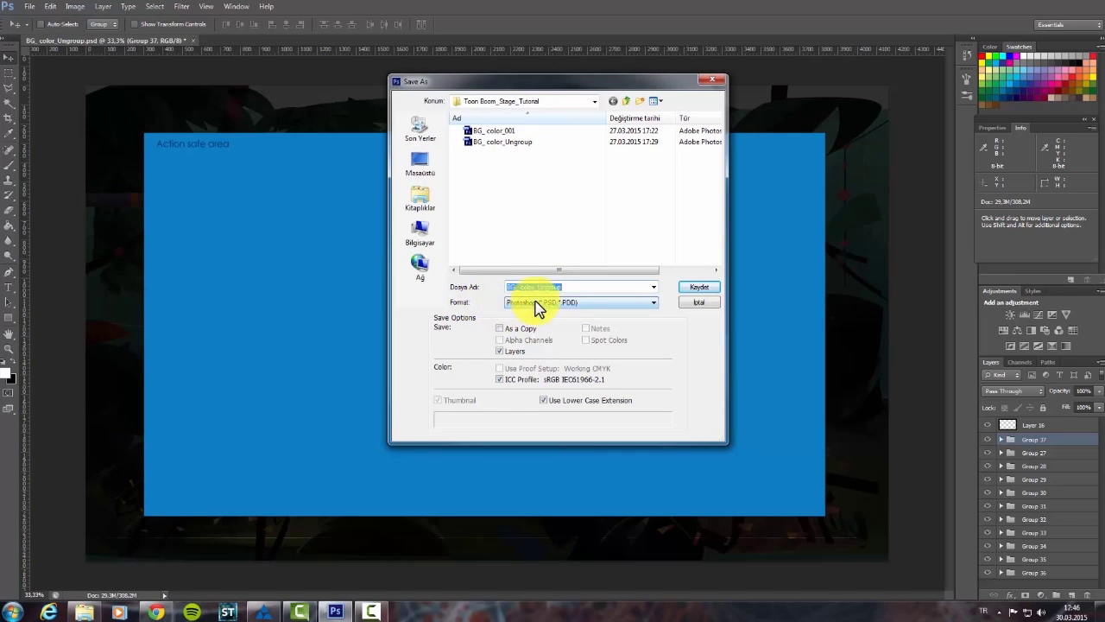
pyautogui.click(654, 304)
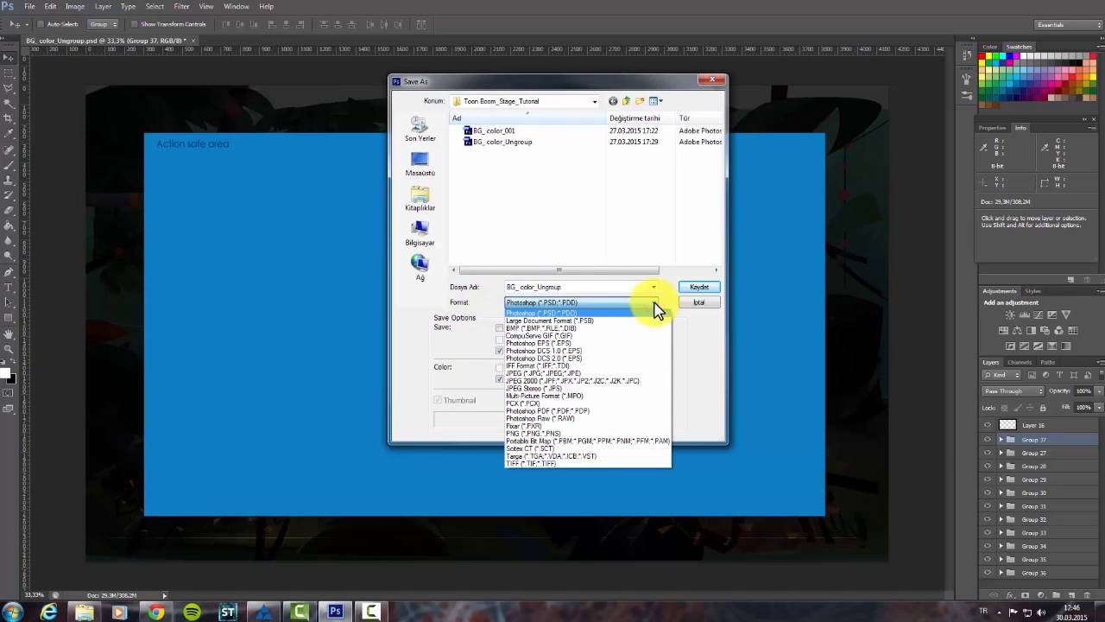
pyautogui.click(654, 303)
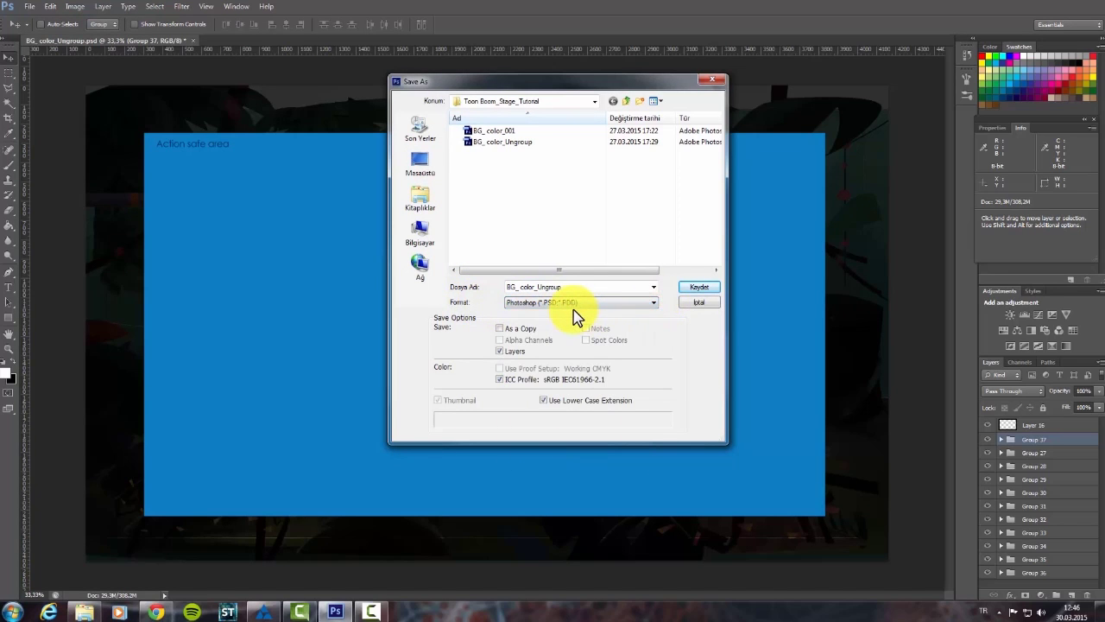
pyautogui.click(425, 164)
pyautogui.click(696, 288)
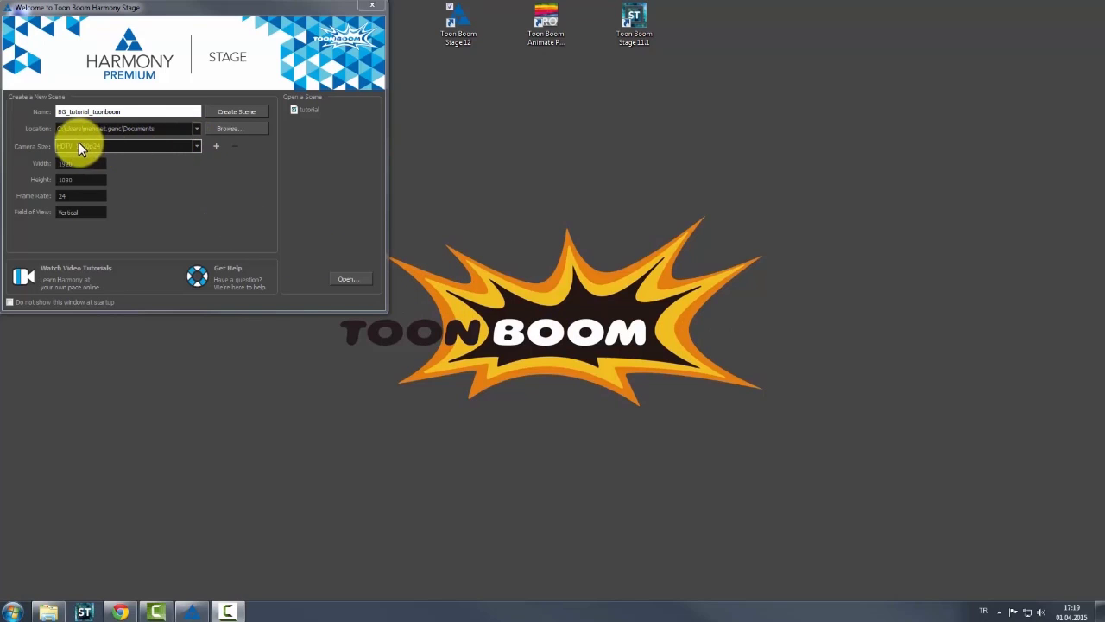
# Pick the HDTV_1080p24 camera size and create the new scene.
pyautogui.click(196, 145)
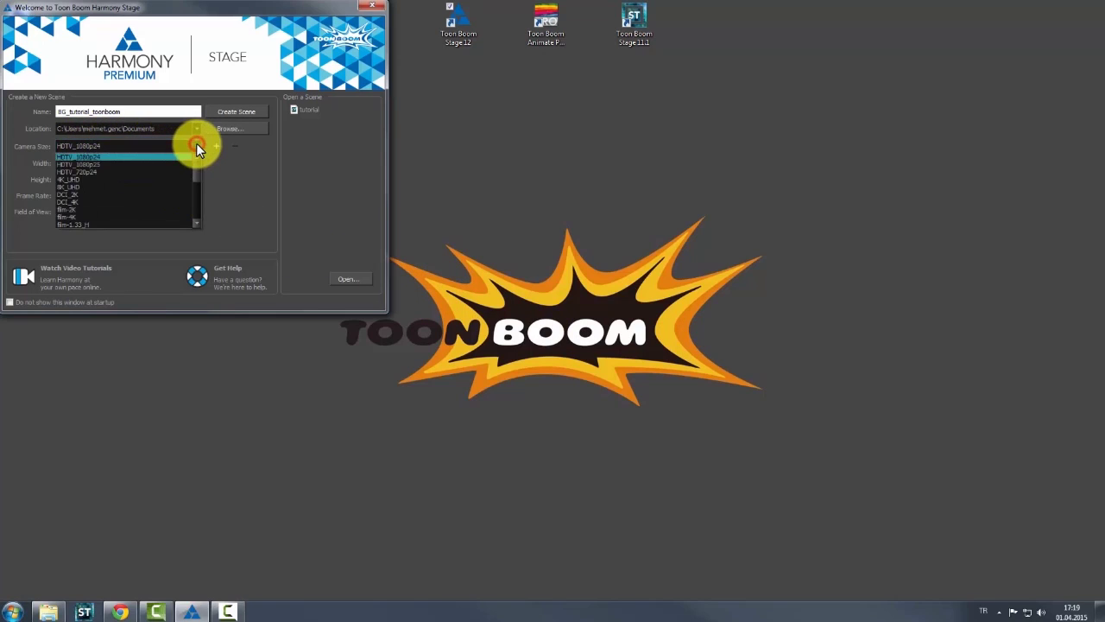
pyautogui.moveTo(196, 166); pyautogui.dragTo(194, 142)
pyautogui.click(194, 143)
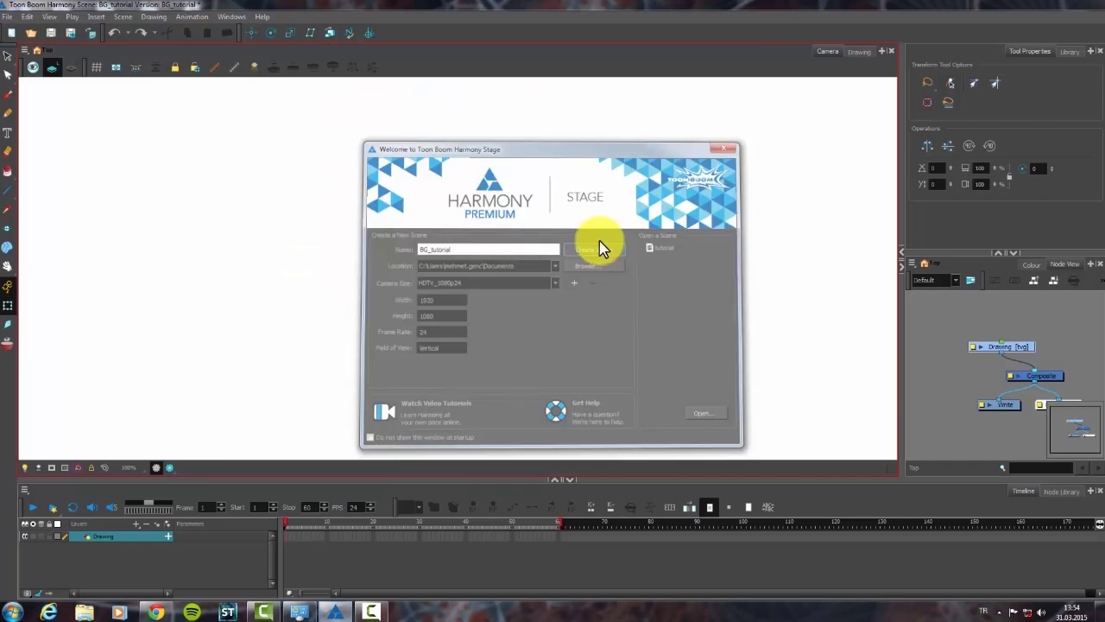
pyautogui.click(600, 246)
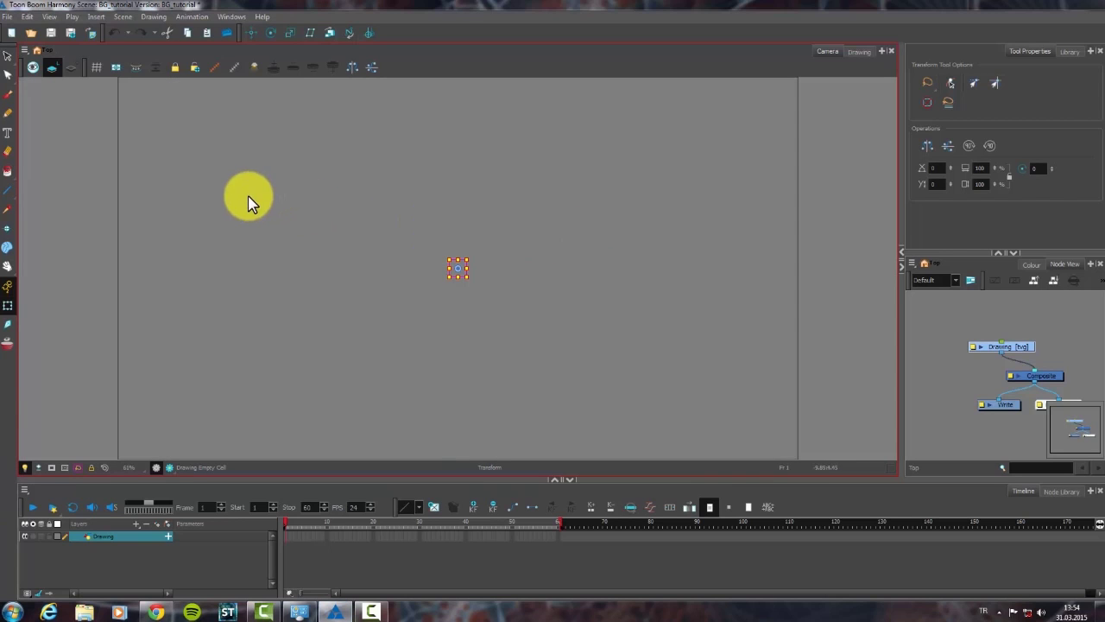
# Open the Import Images dialog from the File > Import menu.
pyautogui.click(6, 17)
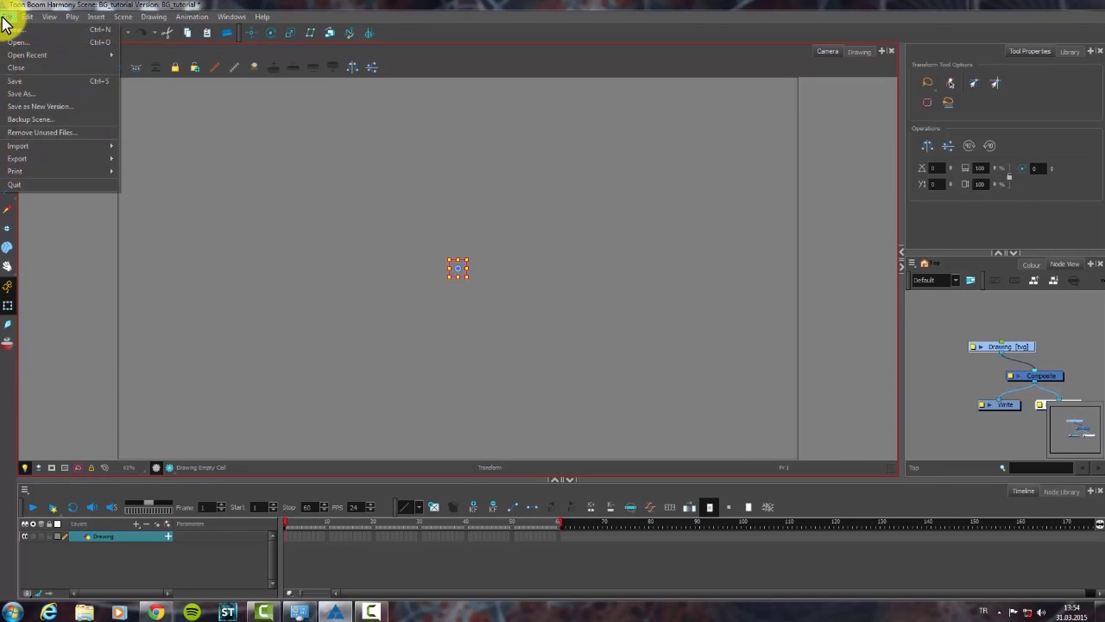
pyautogui.moveTo(31, 146)
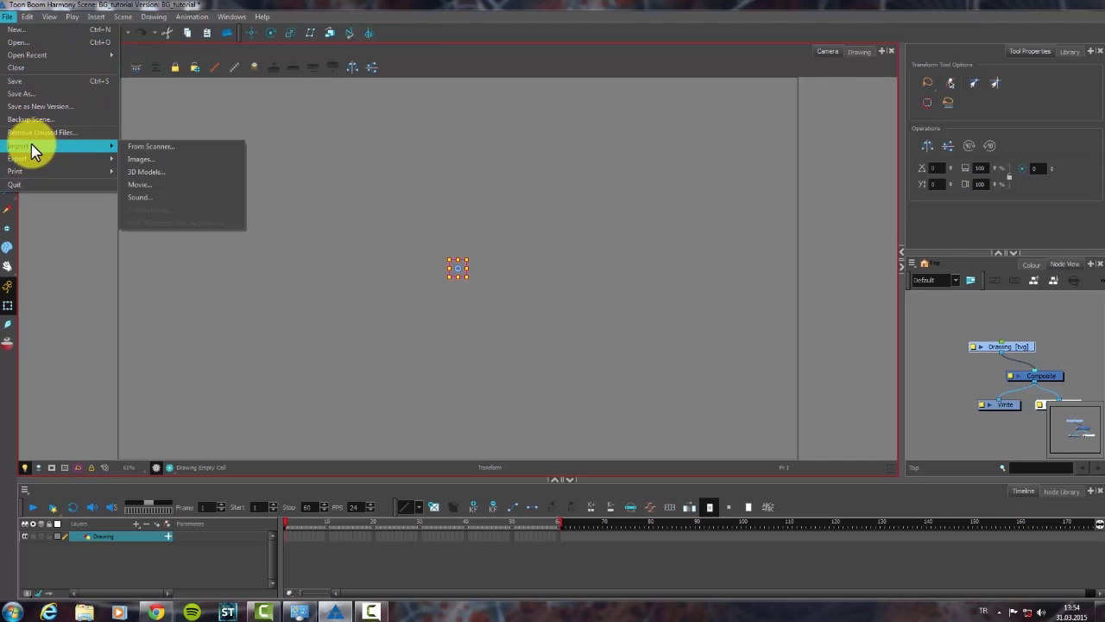
pyautogui.click(137, 159)
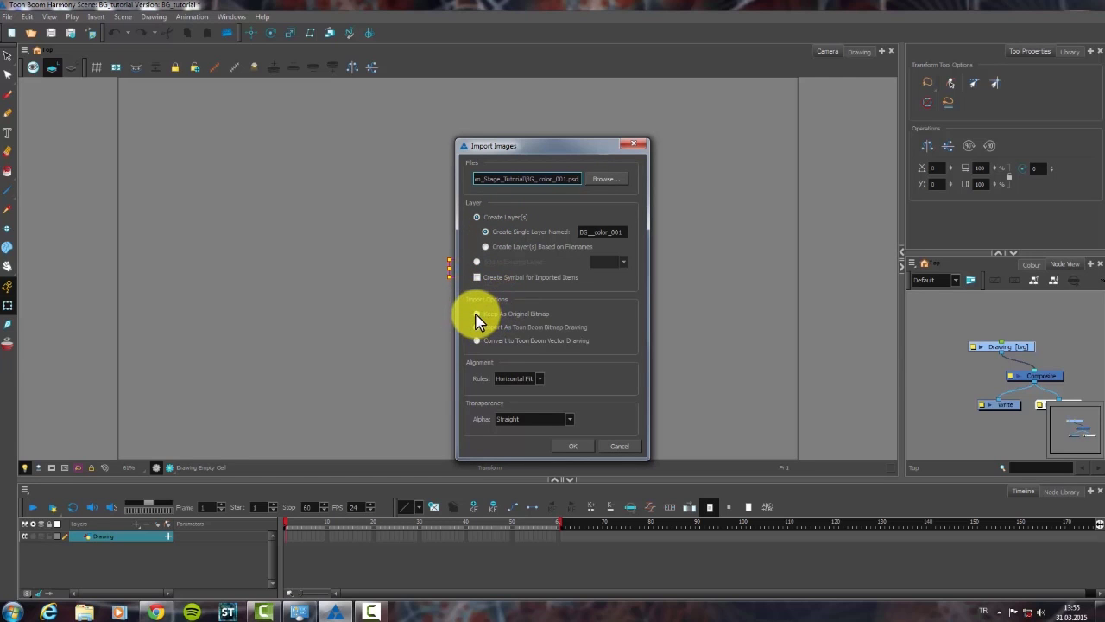
# Set the import to Toon Boom Bitmap Drawing with Horizontal Fit and Straight alpha.
pyautogui.click(477, 314)
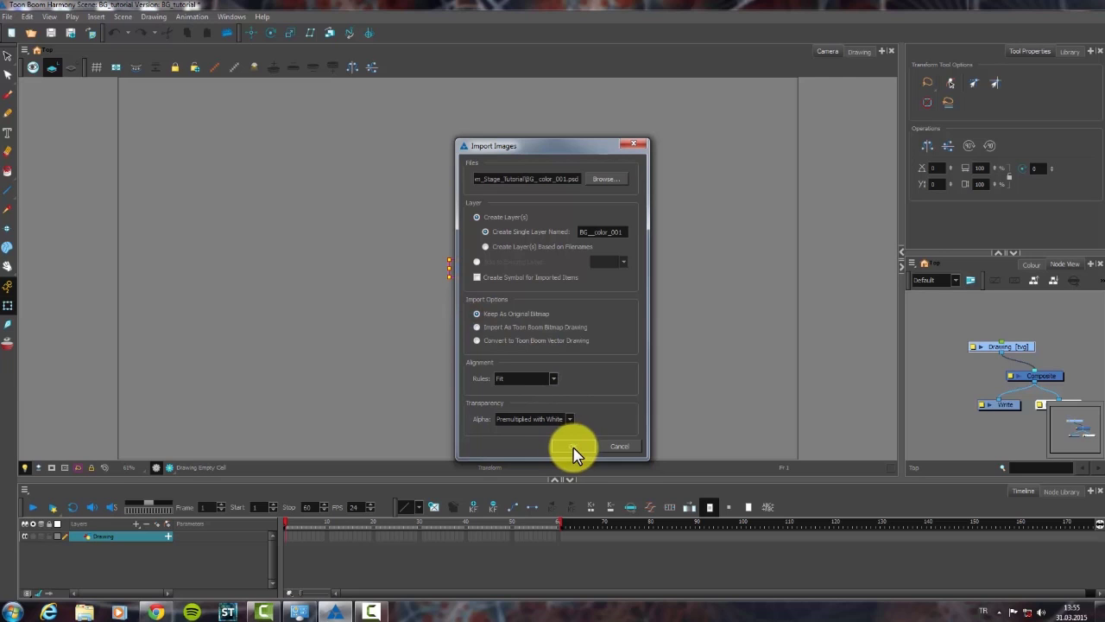
pyautogui.click(476, 340)
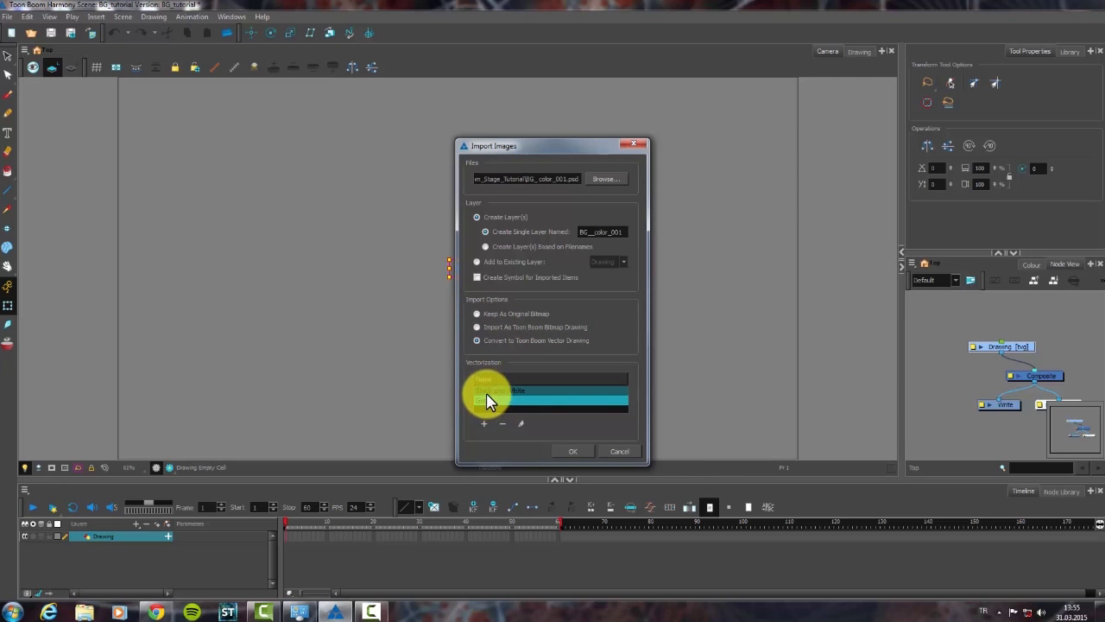
pyautogui.click(476, 327)
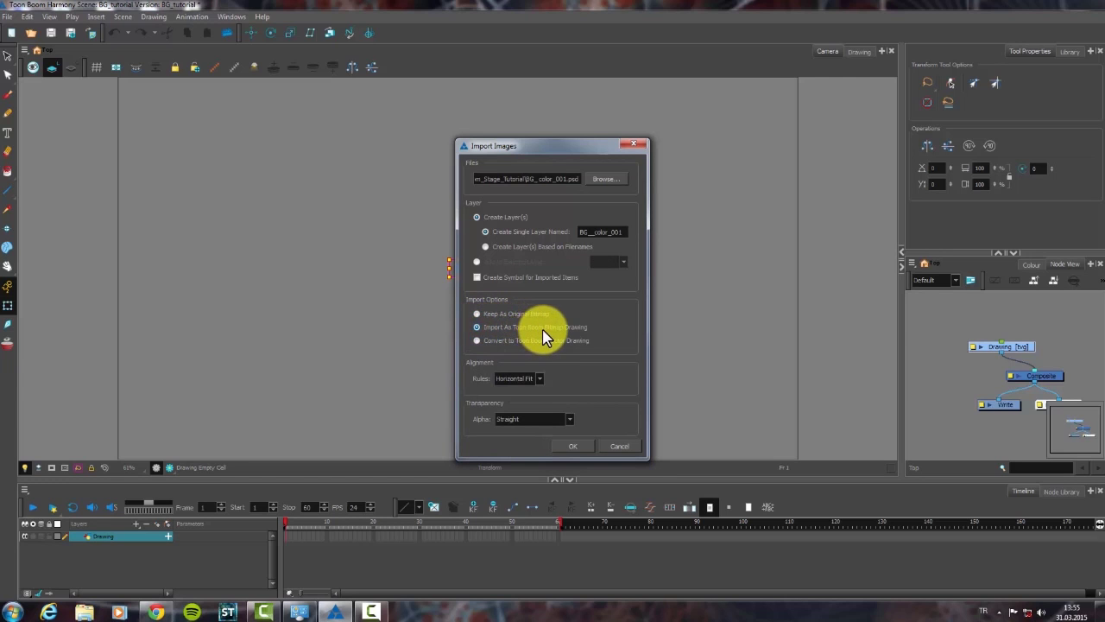
pyautogui.click(542, 379)
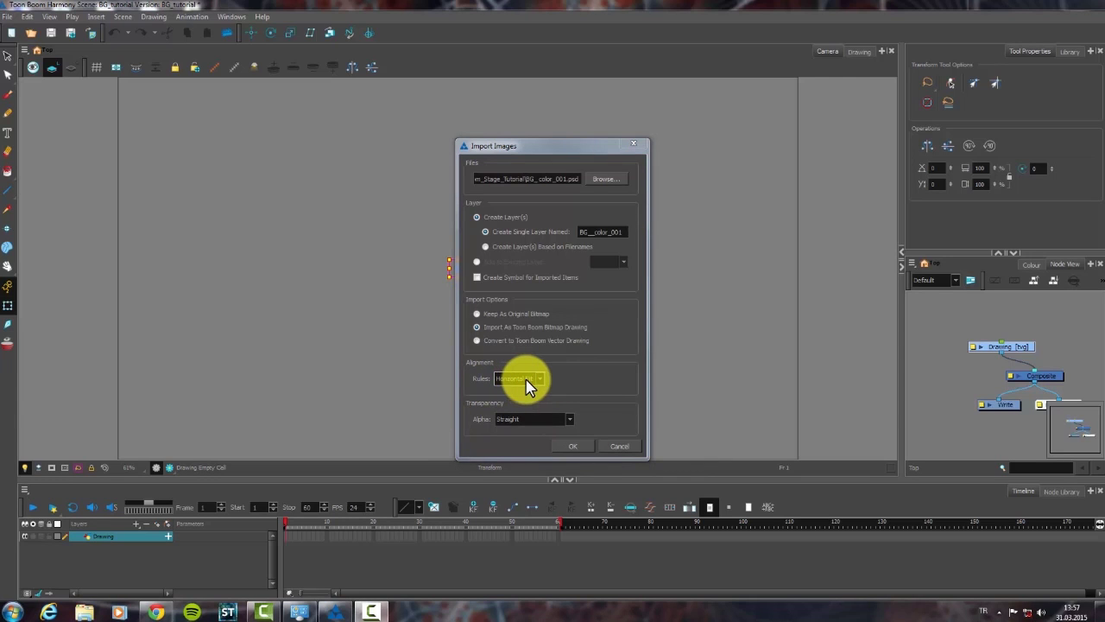
pyautogui.click(570, 420)
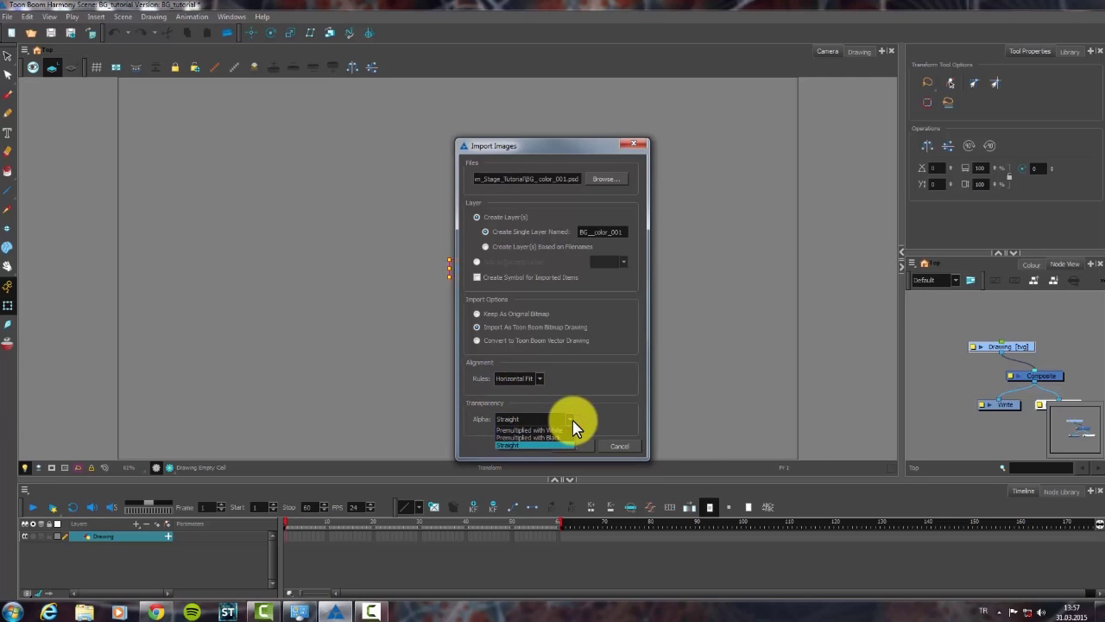
pyautogui.click(466, 442)
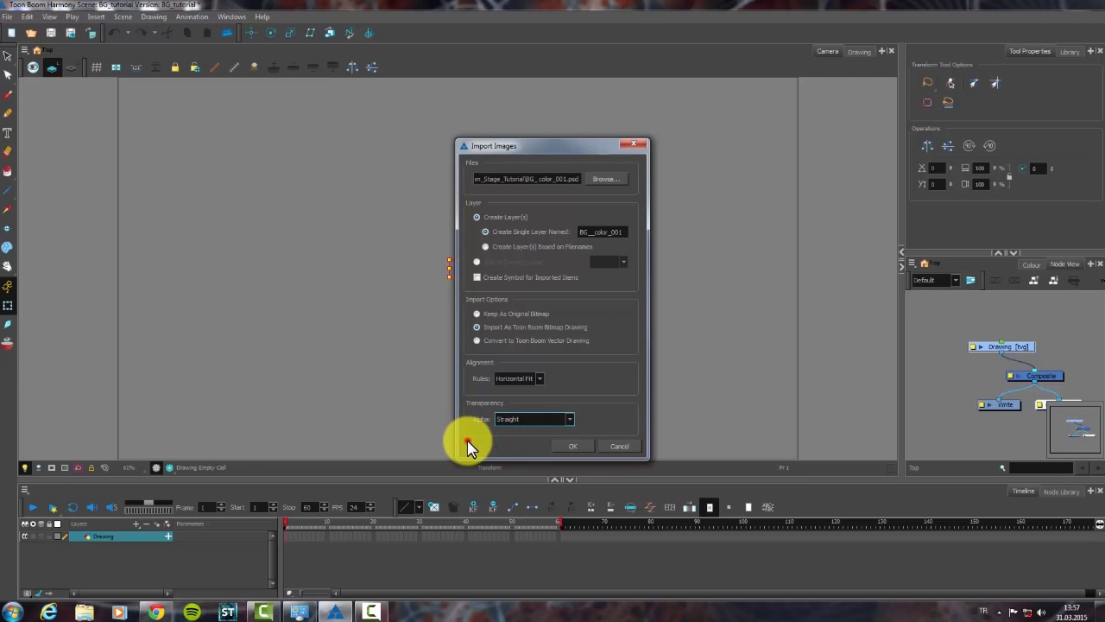
pyautogui.click(574, 421)
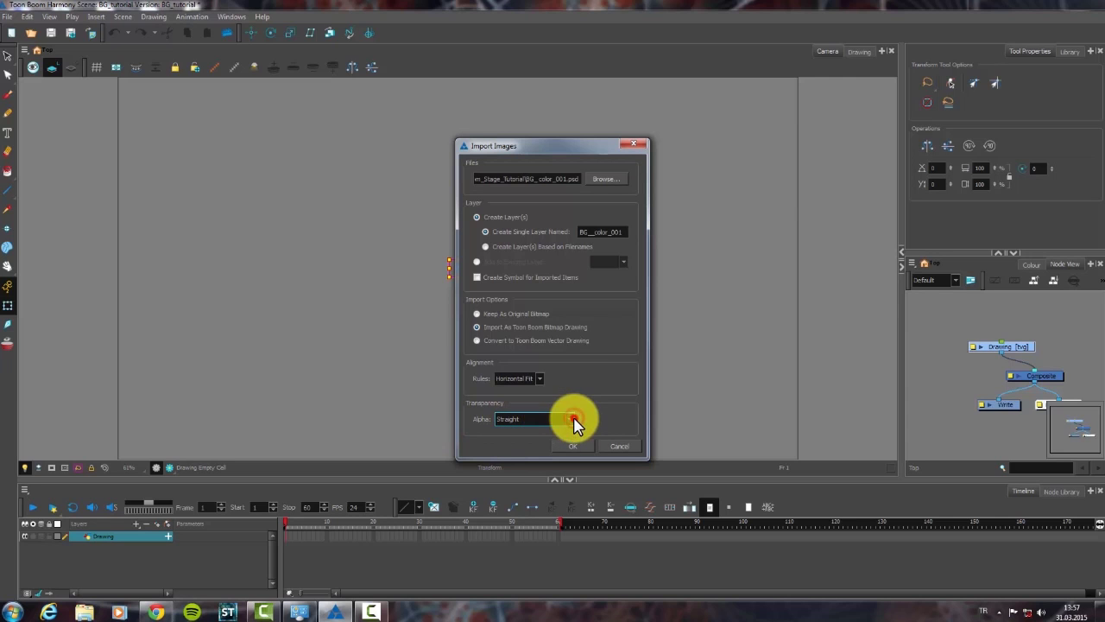
# Browse to BG_color_001.psd and start the import.
pyautogui.click(607, 184)
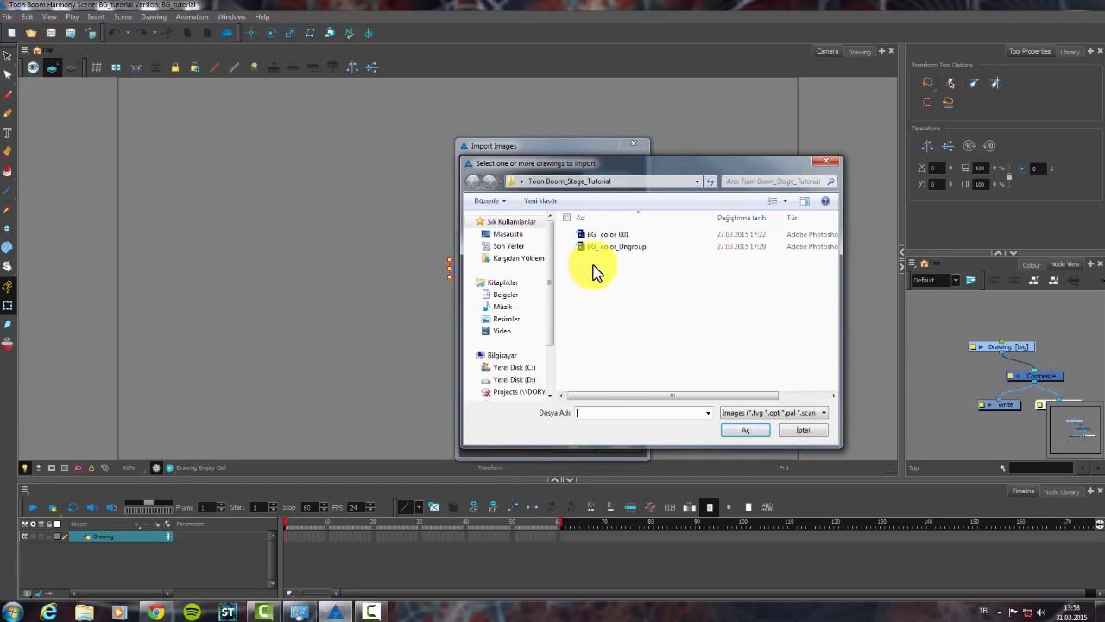
pyautogui.click(599, 235)
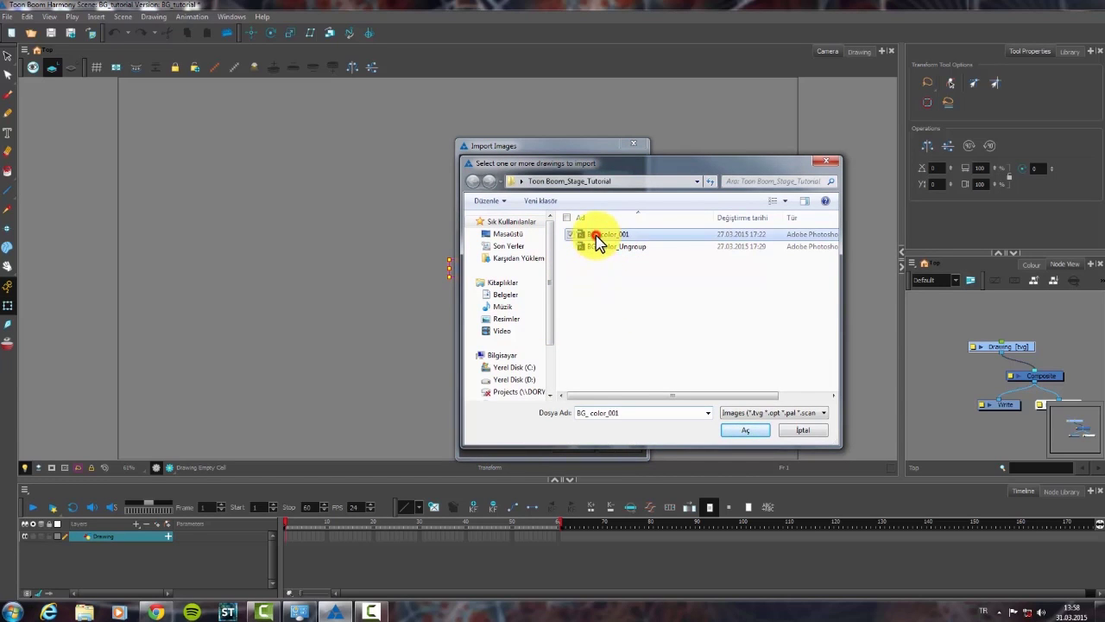
pyautogui.click(740, 434)
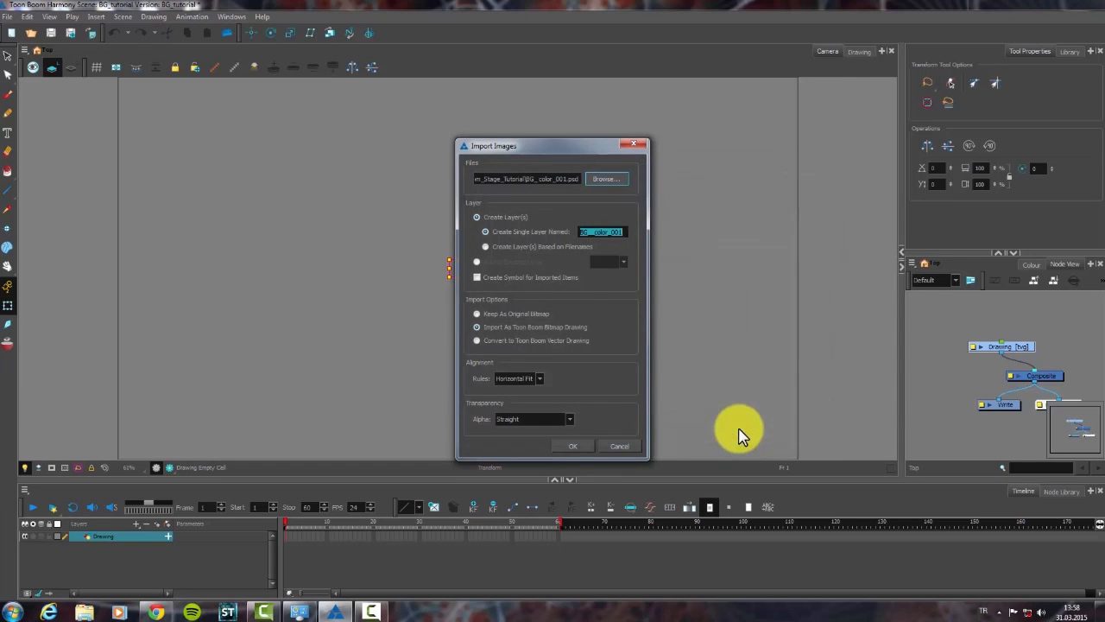
pyautogui.click(573, 446)
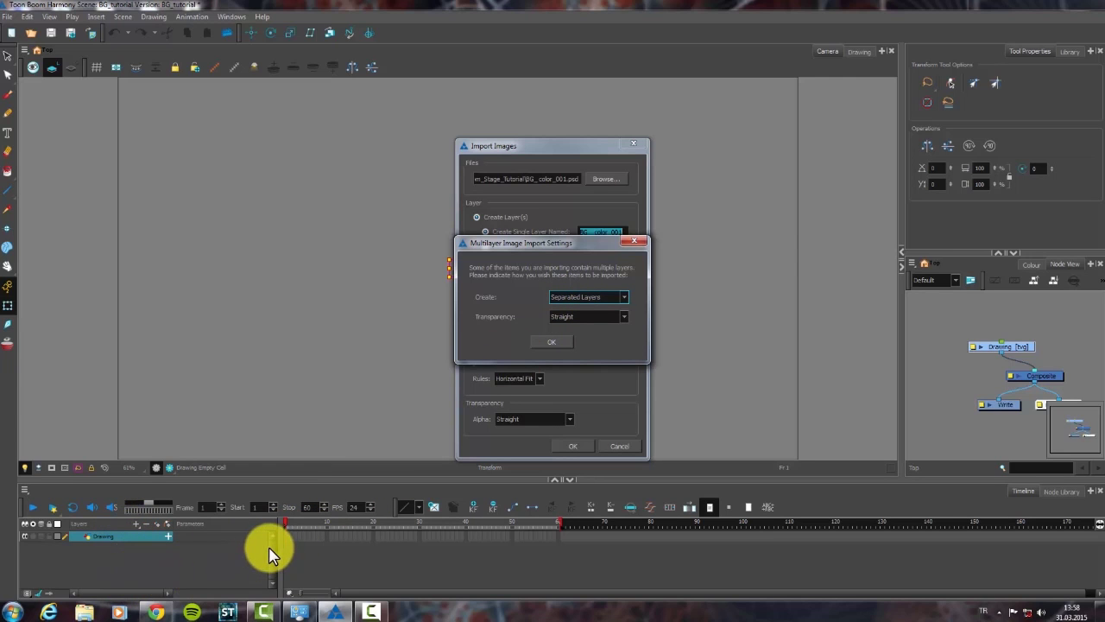
# Import the PSD as separated layers with Straight transparency, then deselect everything.
pyautogui.click(567, 316)
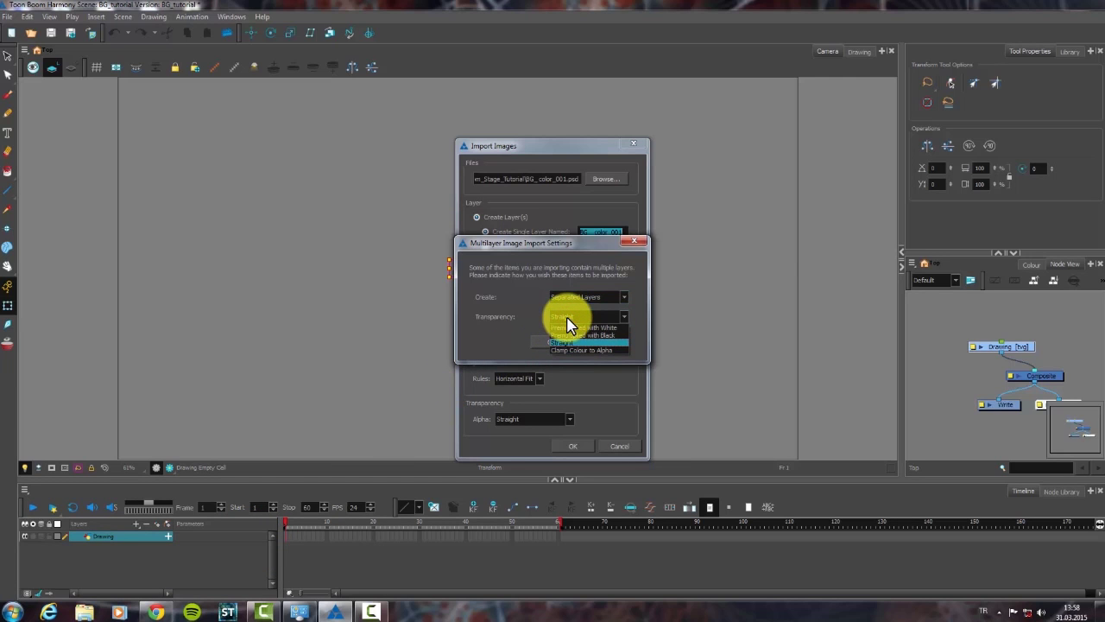
pyautogui.click(565, 318)
pyautogui.click(553, 341)
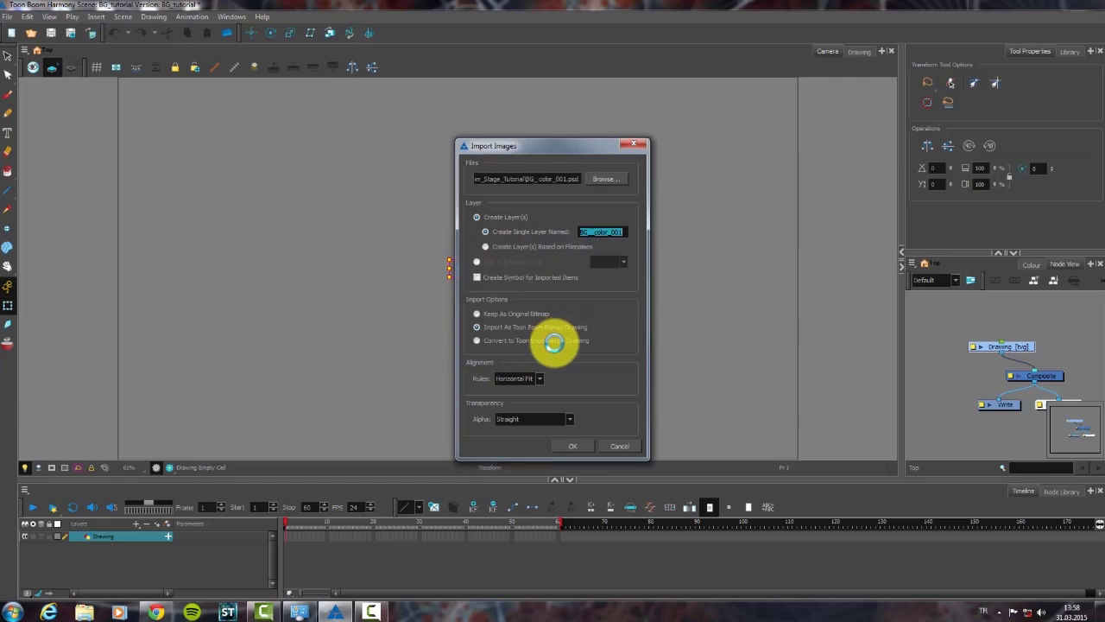
pyautogui.click(572, 445)
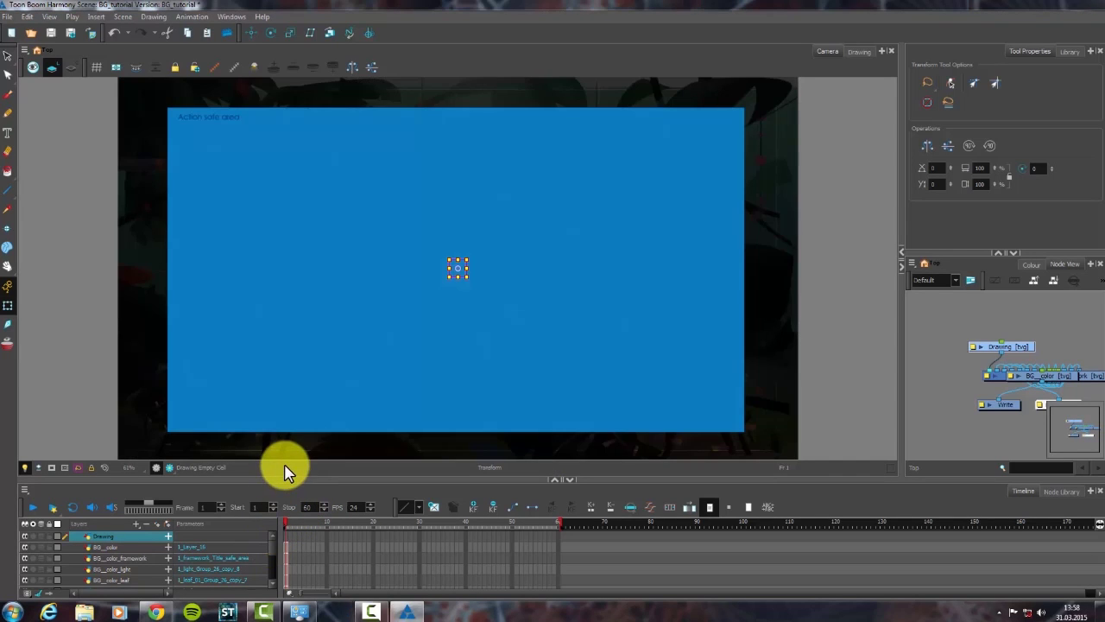
pyautogui.click(80, 380)
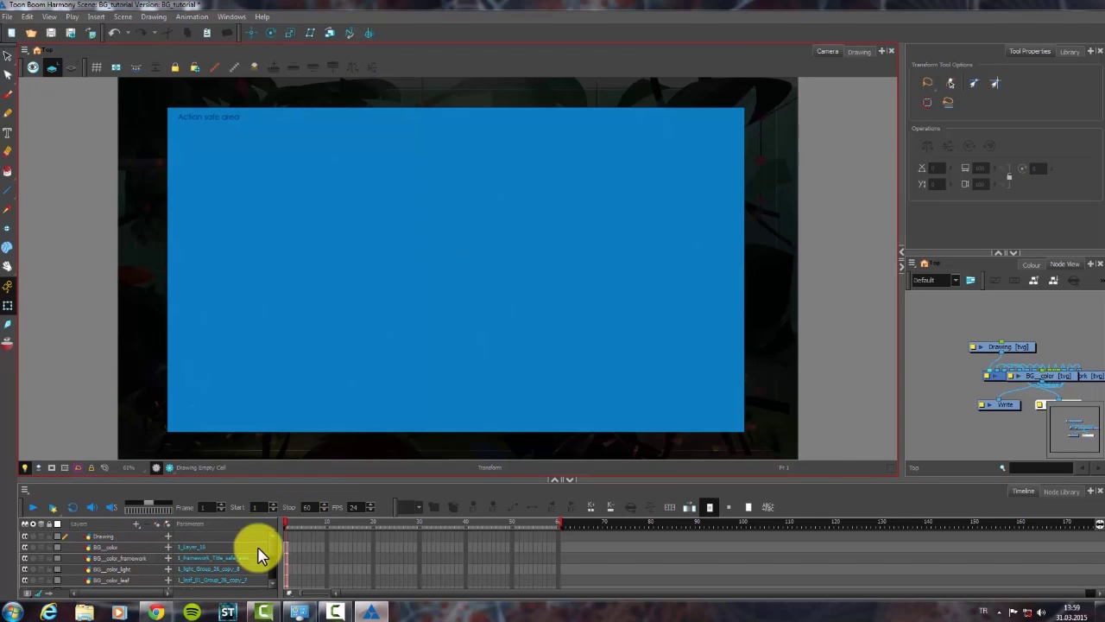
pyautogui.moveTo(264, 476); pyautogui.dragTo(271, 360)
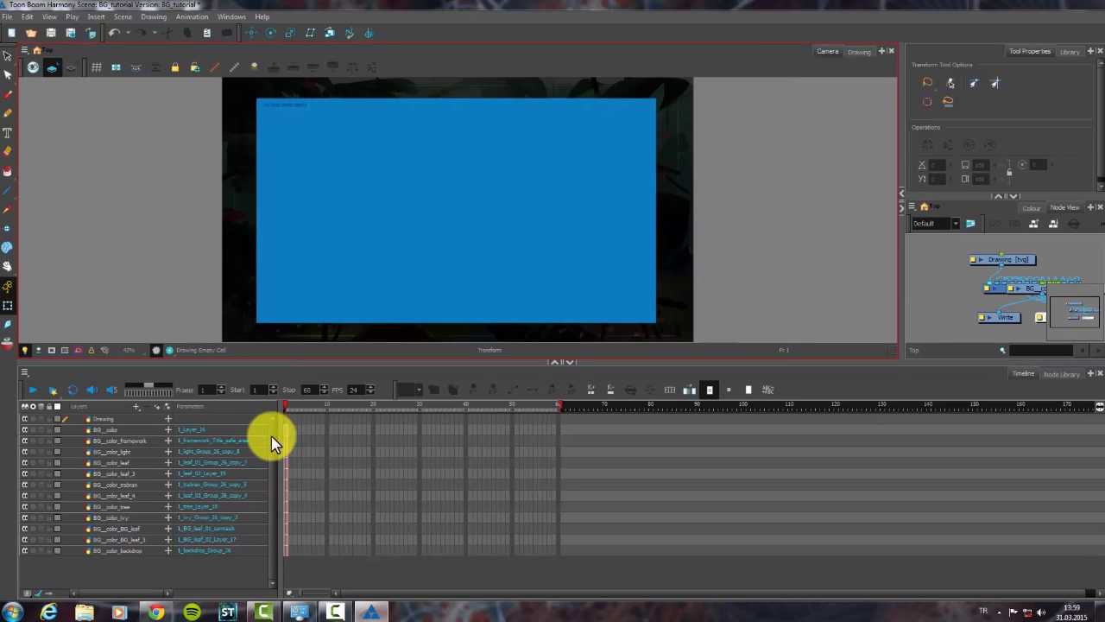
pyautogui.click(108, 430)
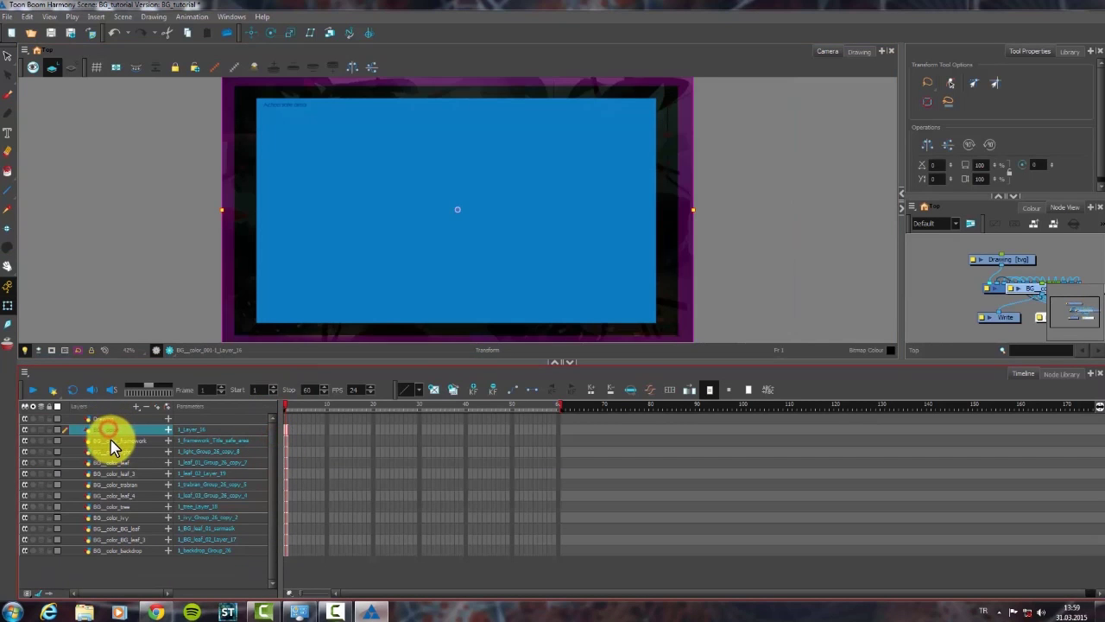
pyautogui.click(111, 441)
pyautogui.click(111, 452)
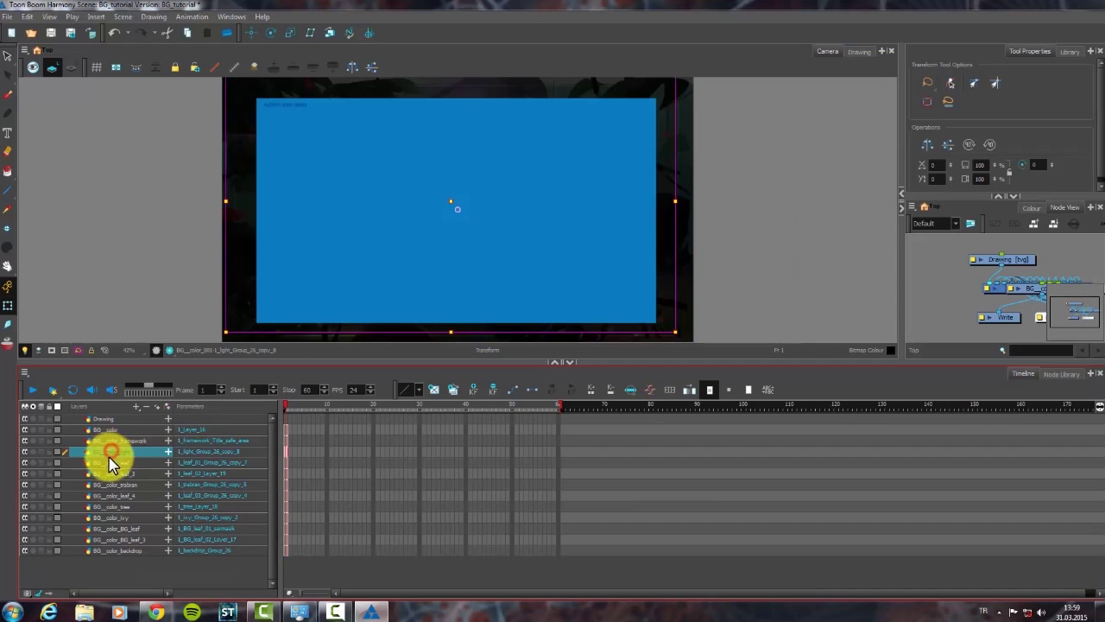
pyautogui.click(108, 463)
pyautogui.click(111, 475)
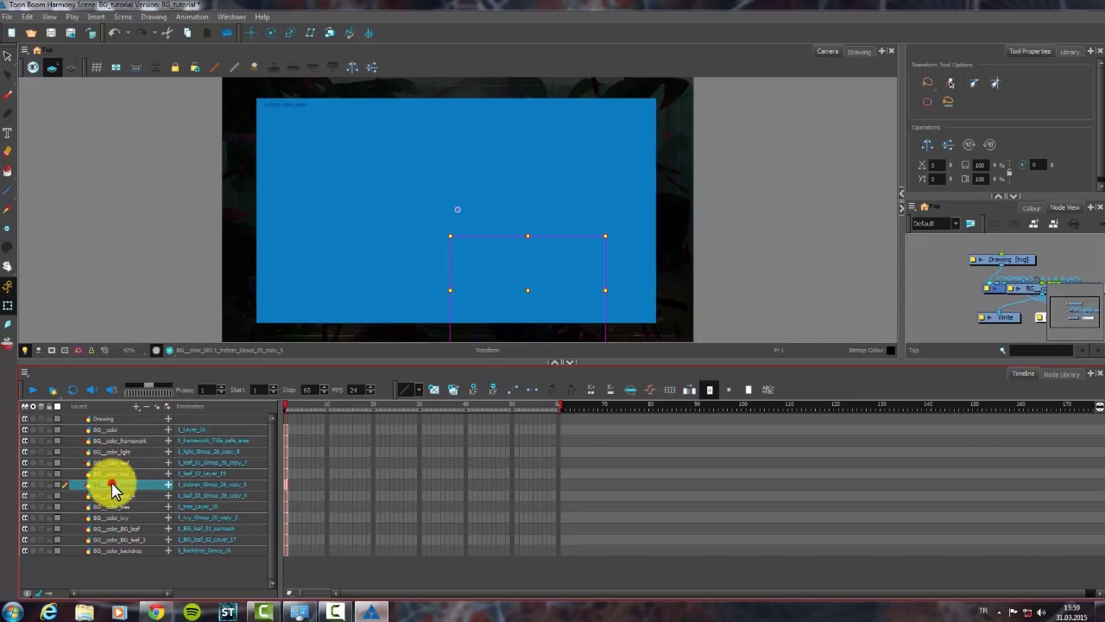
pyautogui.click(119, 497)
pyautogui.click(121, 508)
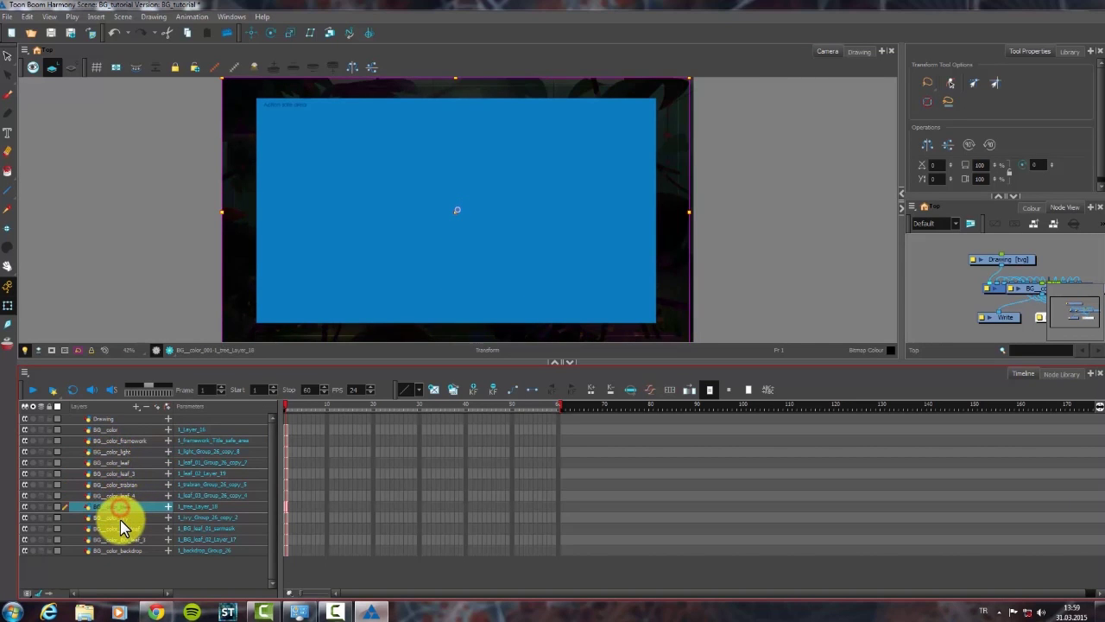
pyautogui.click(119, 518)
pyautogui.click(121, 528)
pyautogui.click(123, 539)
pyautogui.click(124, 550)
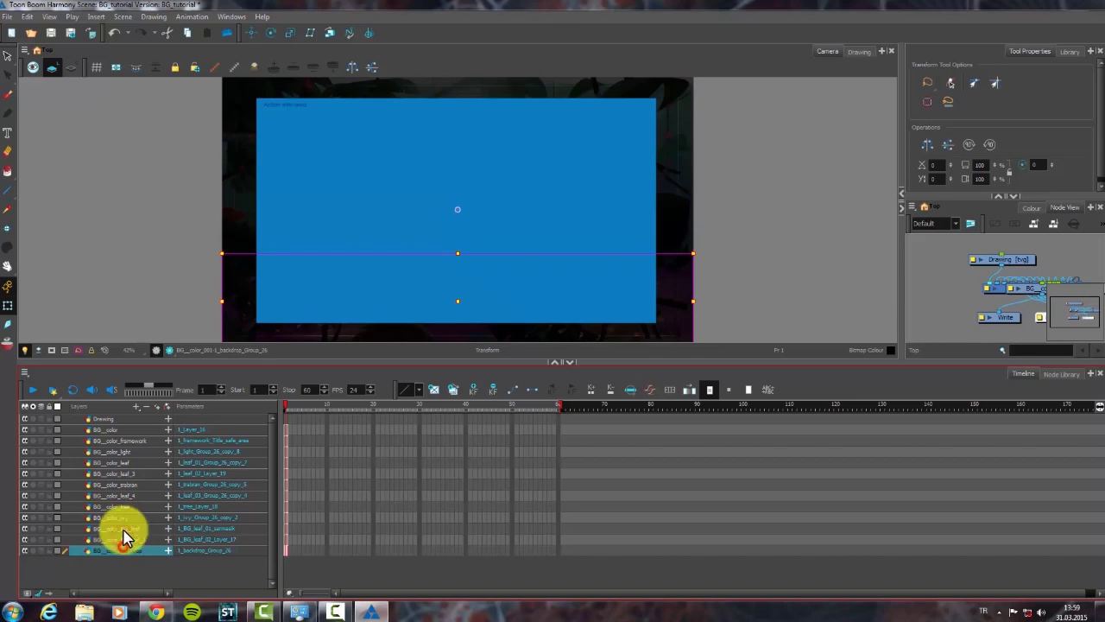
pyautogui.click(108, 430)
pyautogui.click(108, 440)
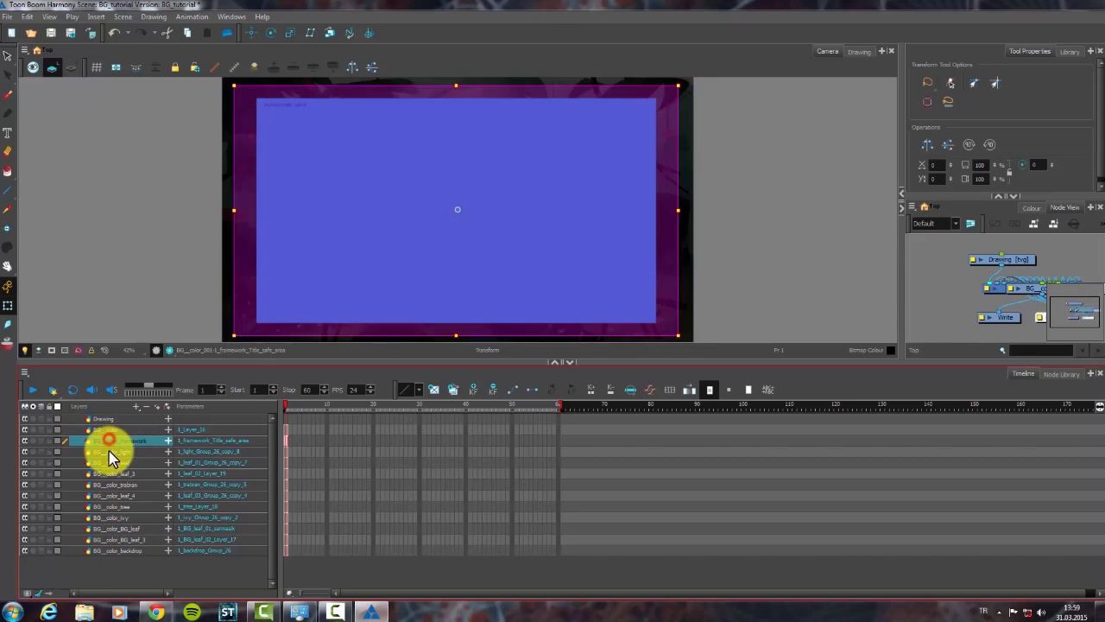
pyautogui.click(110, 450)
pyautogui.click(111, 462)
pyautogui.click(114, 473)
pyautogui.click(116, 484)
pyautogui.click(116, 494)
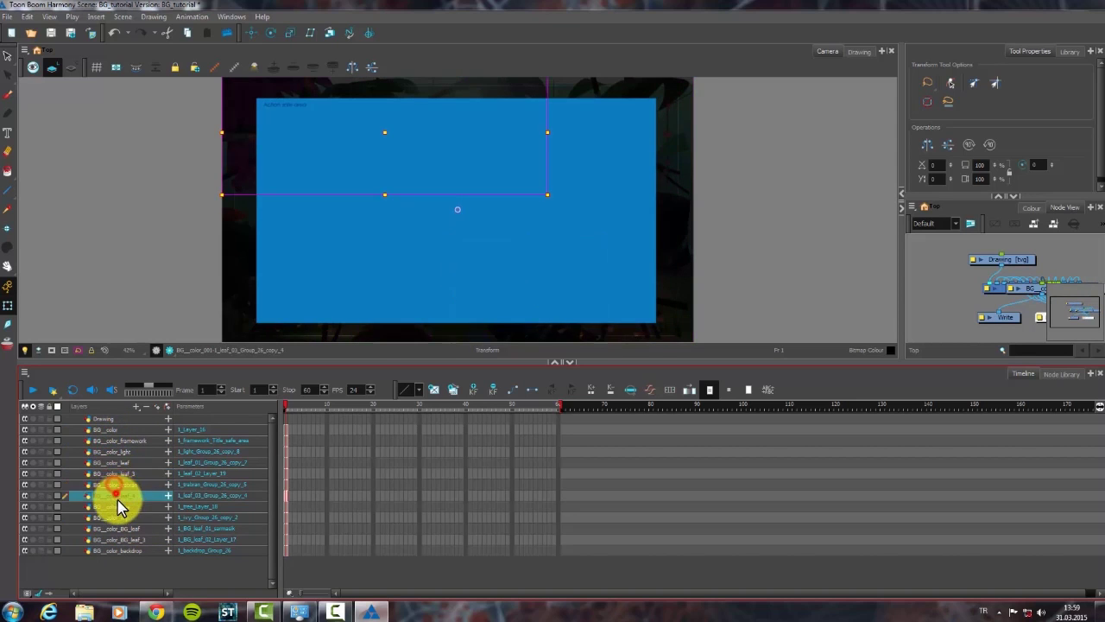
pyautogui.click(116, 506)
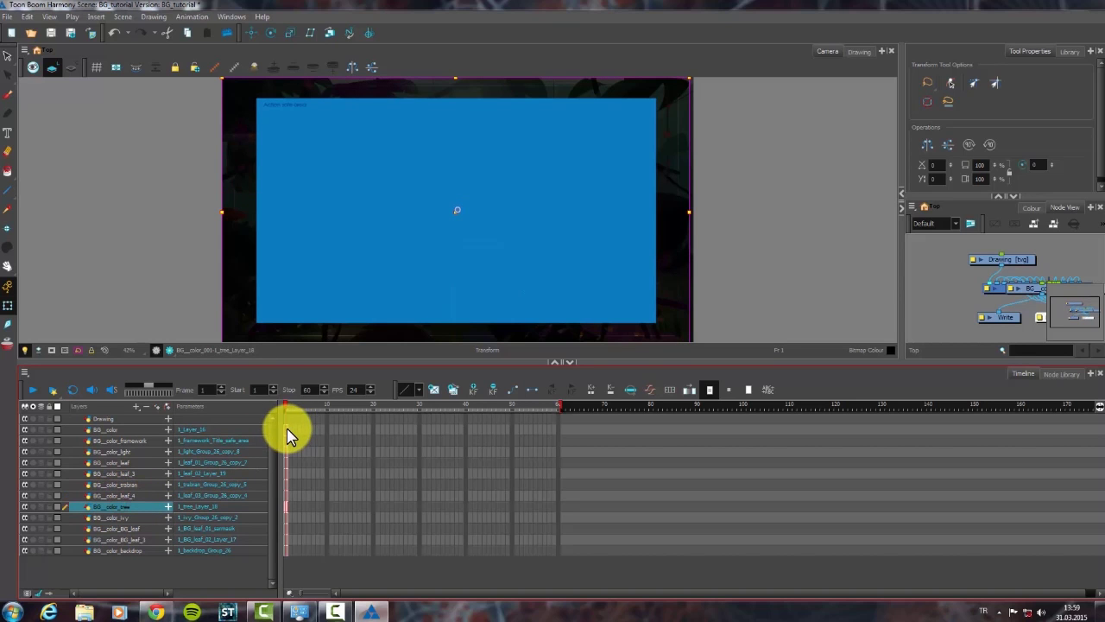
pyautogui.click(242, 316)
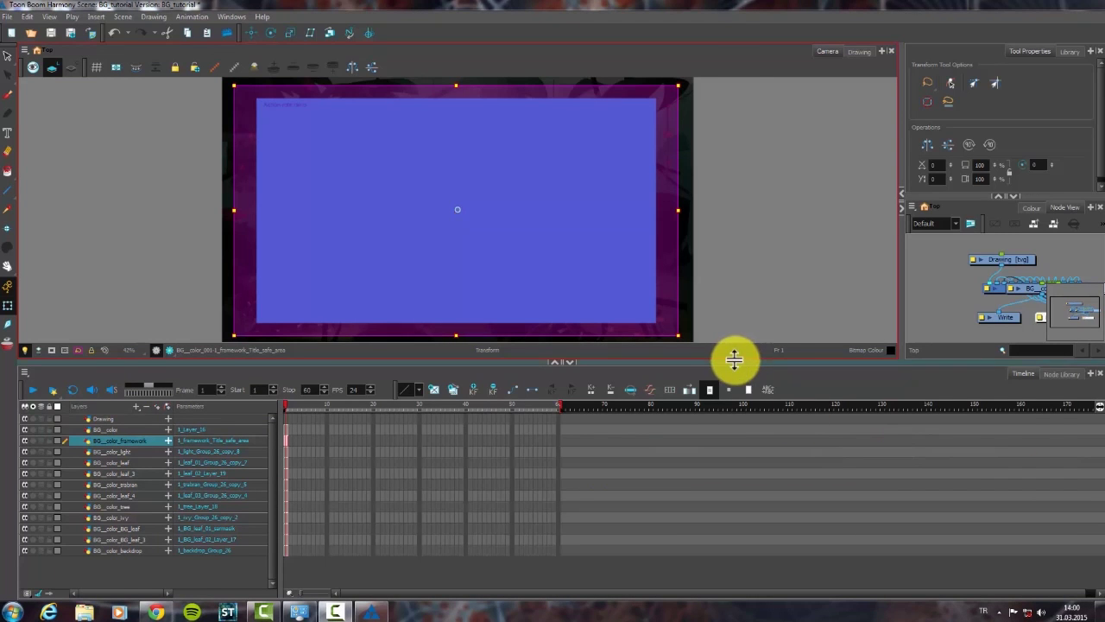
pyautogui.moveTo(733, 359); pyautogui.dragTo(732, 439)
pyautogui.press('space')
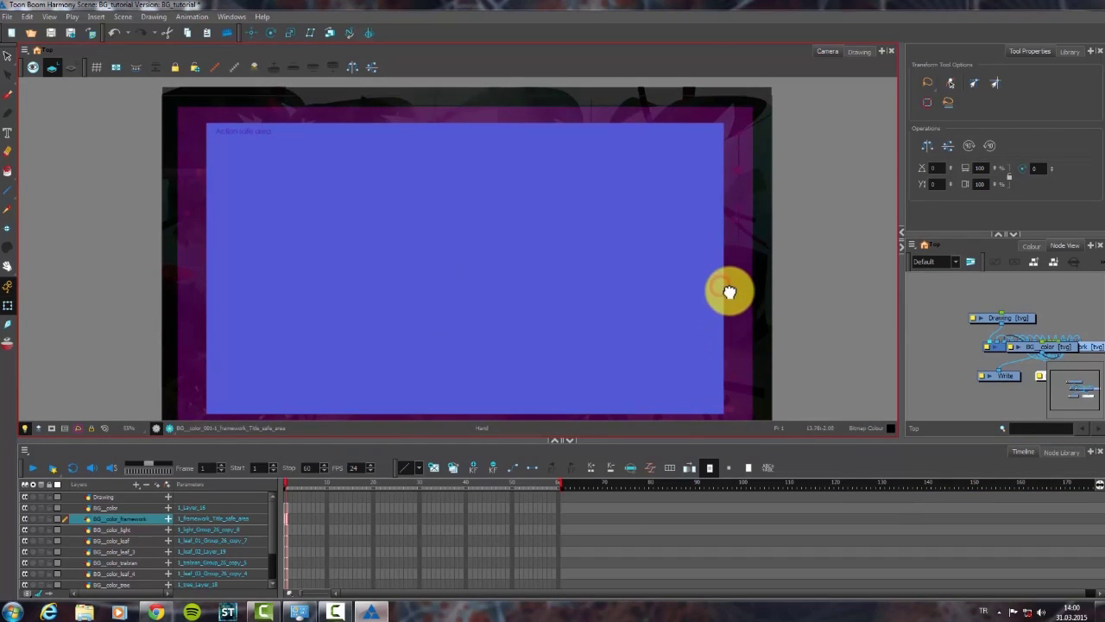
pyautogui.scroll(-1, 730, 291)
pyautogui.click(377, 245)
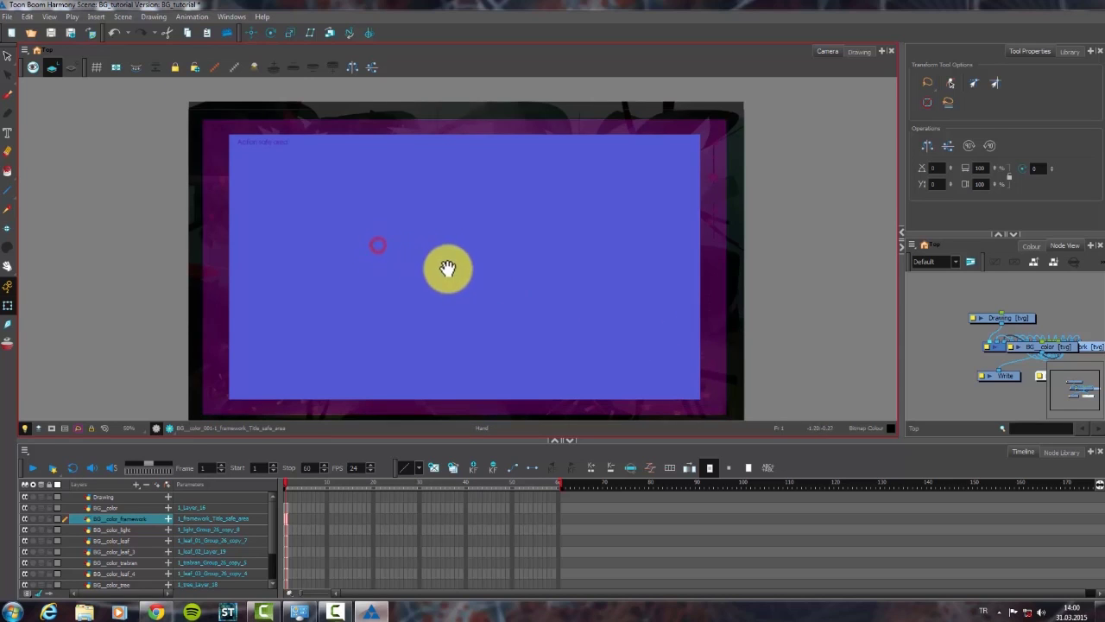
pyautogui.hotkey('shift', 't')
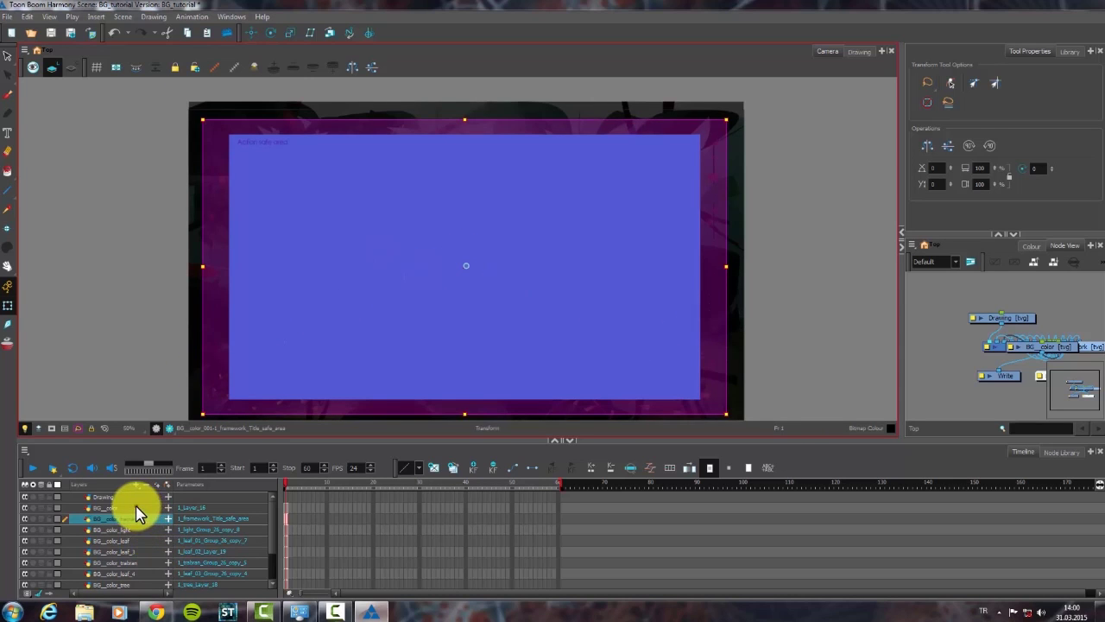
pyautogui.click(112, 496)
pyautogui.click(129, 526)
pyautogui.click(111, 507)
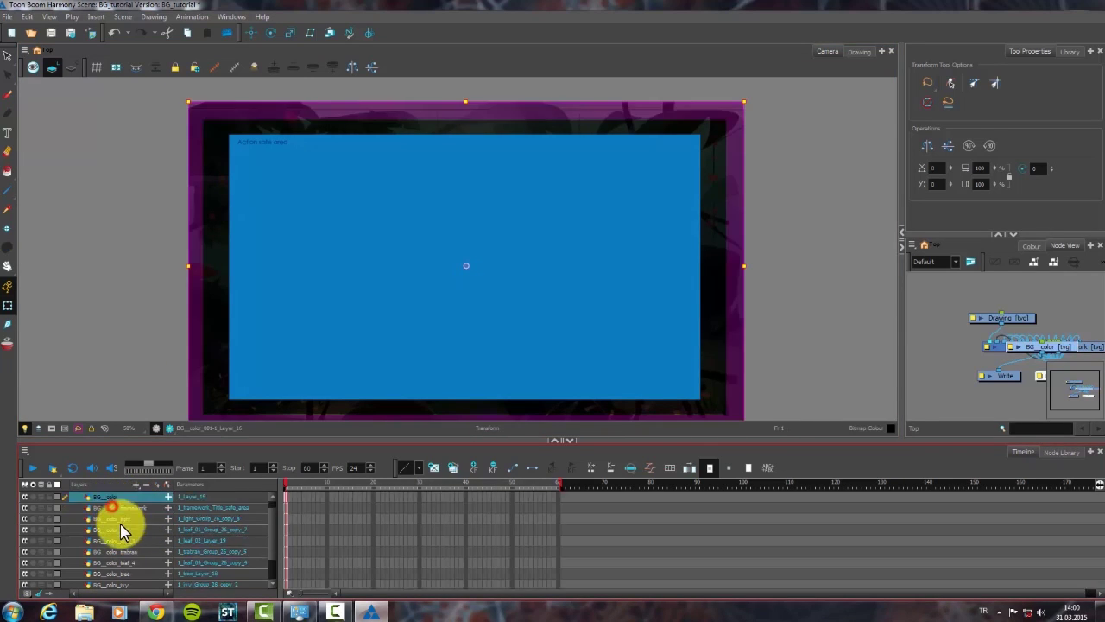
pyautogui.scroll(-2, 120, 535)
# Select all background layers, undo an accidental shift, and nudge the frame drawing down.
pyautogui.keyDown('shift'); pyautogui.click(123, 577); pyautogui.keyUp('shift')
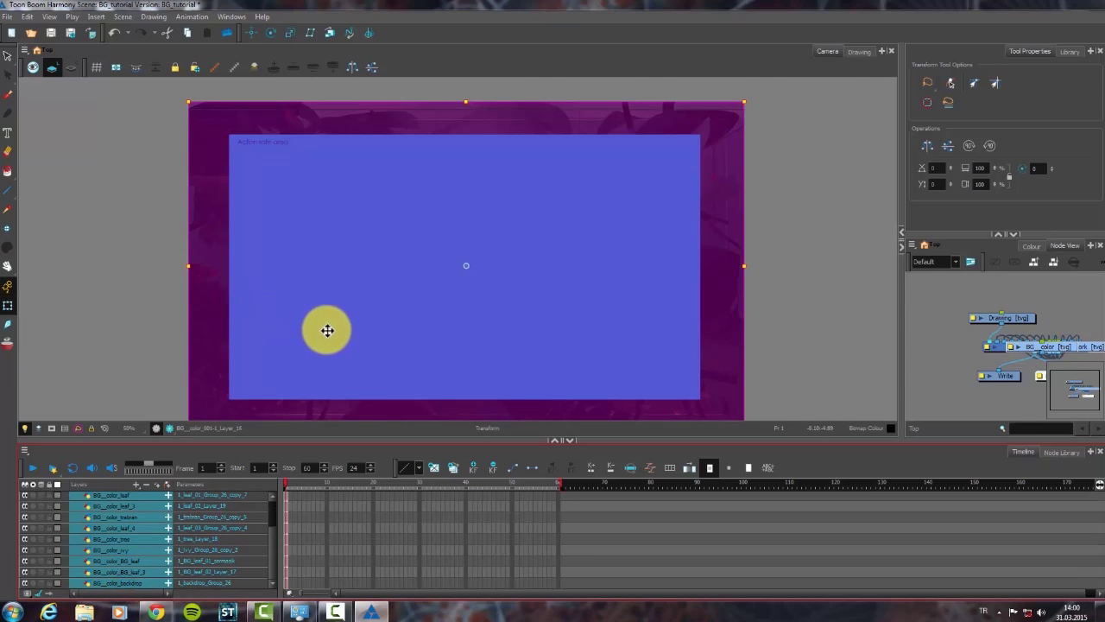
pyautogui.press('1')
pyautogui.moveTo(272, 254); pyautogui.dragTo(330, 279)
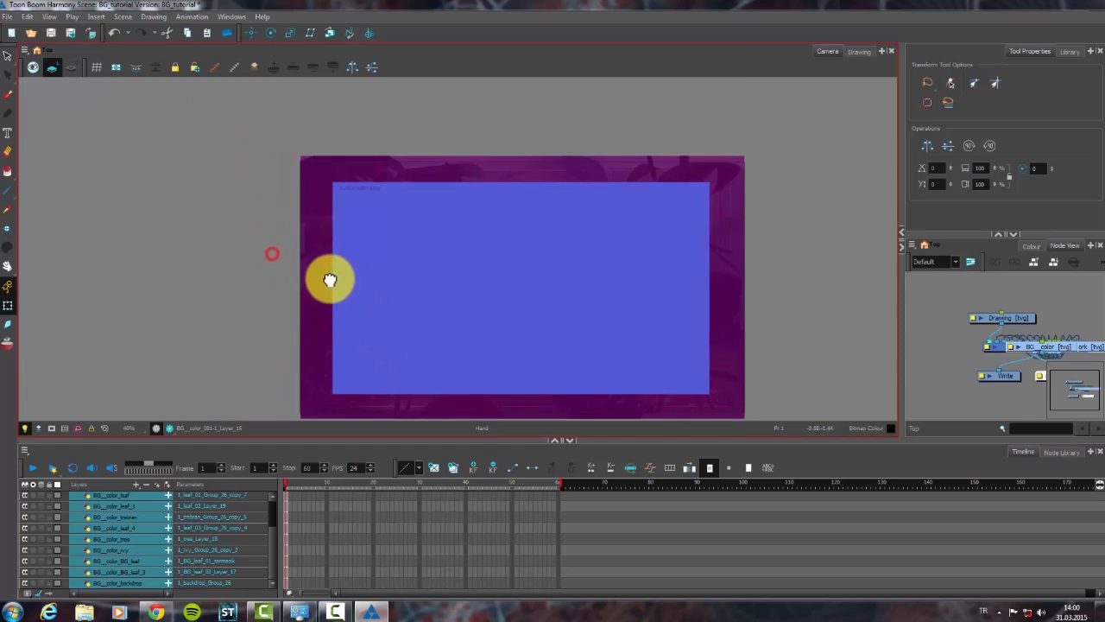
pyautogui.moveTo(483, 234); pyautogui.dragTo(777, 241)
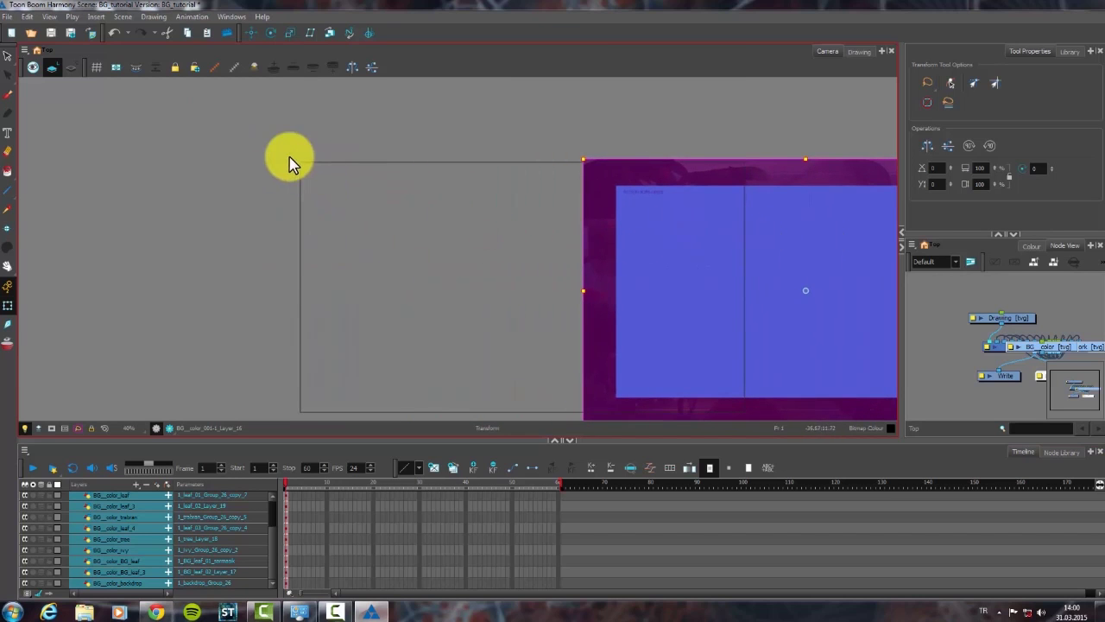
pyautogui.hotkey('ctrl', 'z')
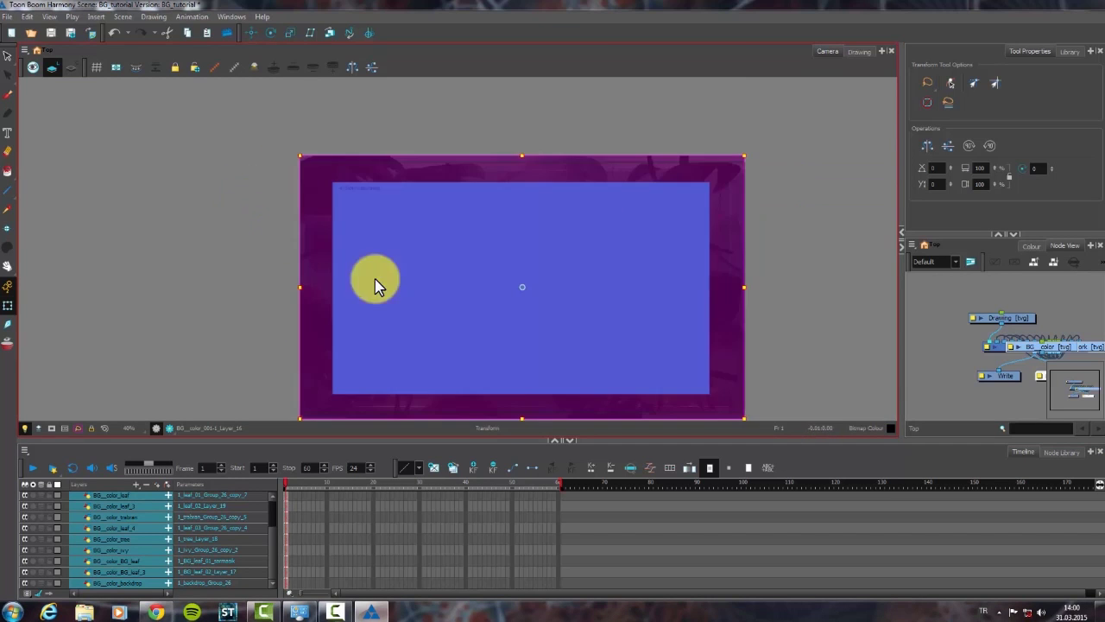
pyautogui.moveTo(313, 202); pyautogui.dragTo(388, 234)
pyautogui.press('2')
pyautogui.press('2')
pyautogui.press('2')
pyautogui.moveTo(276, 266); pyautogui.dragTo(348, 211)
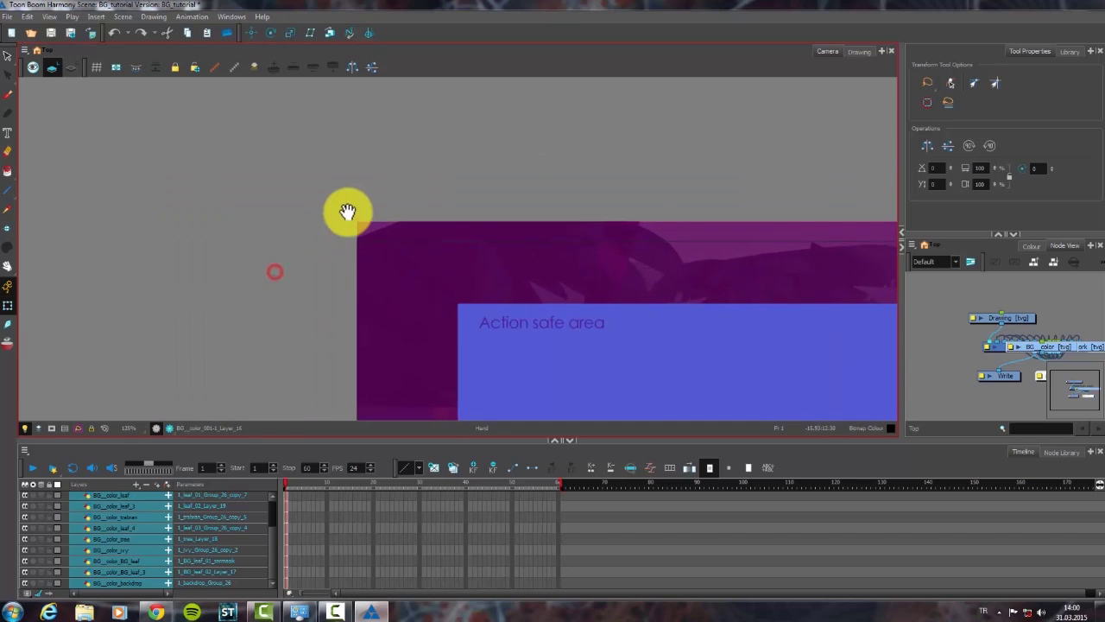
pyautogui.press('2')
pyautogui.press('2')
pyautogui.moveTo(328, 276)
pyautogui.mouseDown()
pyautogui.moveTo(424, 259)
pyautogui.moveTo(420, 314)
pyautogui.mouseUp()
pyautogui.press('1')
pyautogui.press('1')
pyautogui.press('1')
pyautogui.press('1')
pyautogui.press('1')
pyautogui.press('1')
pyautogui.press('1')
pyautogui.press('1')
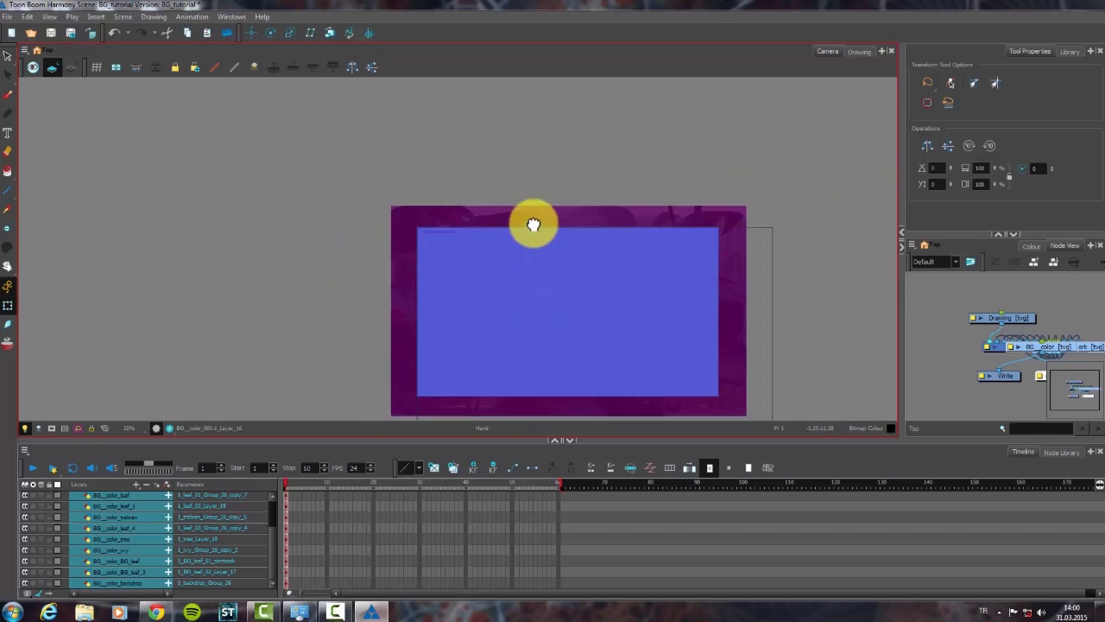
pyautogui.press('1')
pyautogui.moveTo(572, 278); pyautogui.dragTo(540, 271)
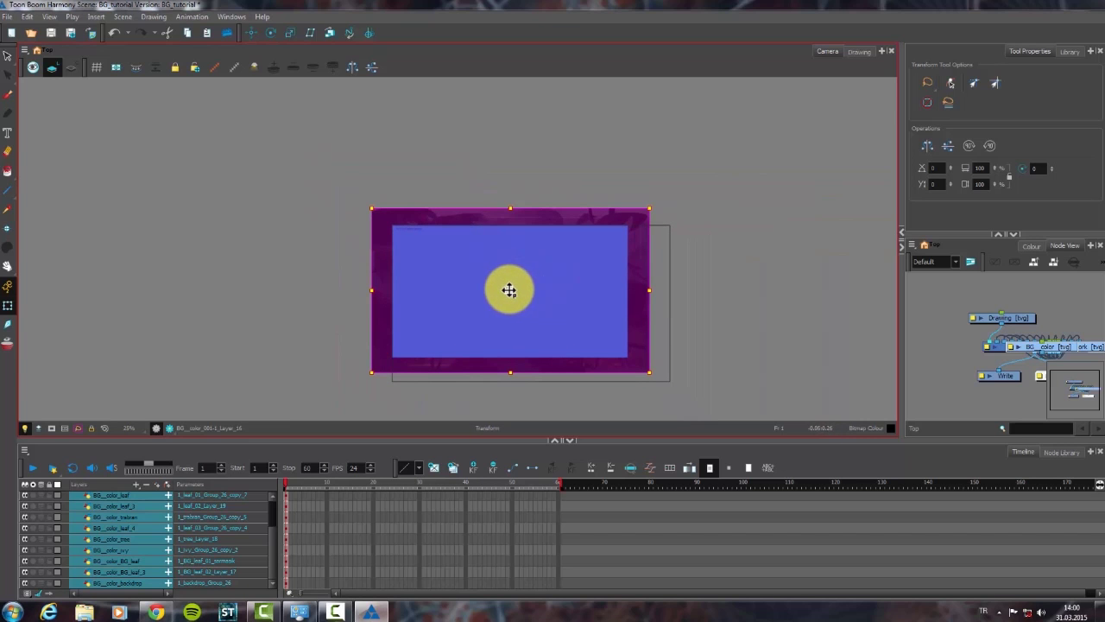
# Scale the framework drawing up slightly from its top-left corner.
pyautogui.press('2')
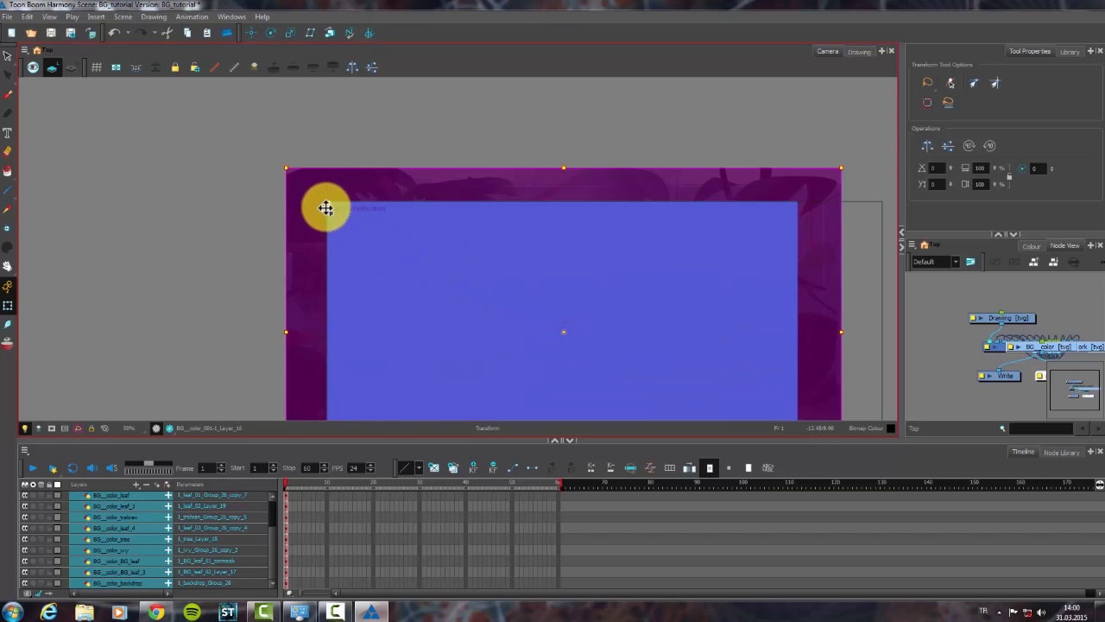
pyautogui.moveTo(326, 208); pyautogui.dragTo(409, 259)
pyautogui.scroll(2, 409, 259)
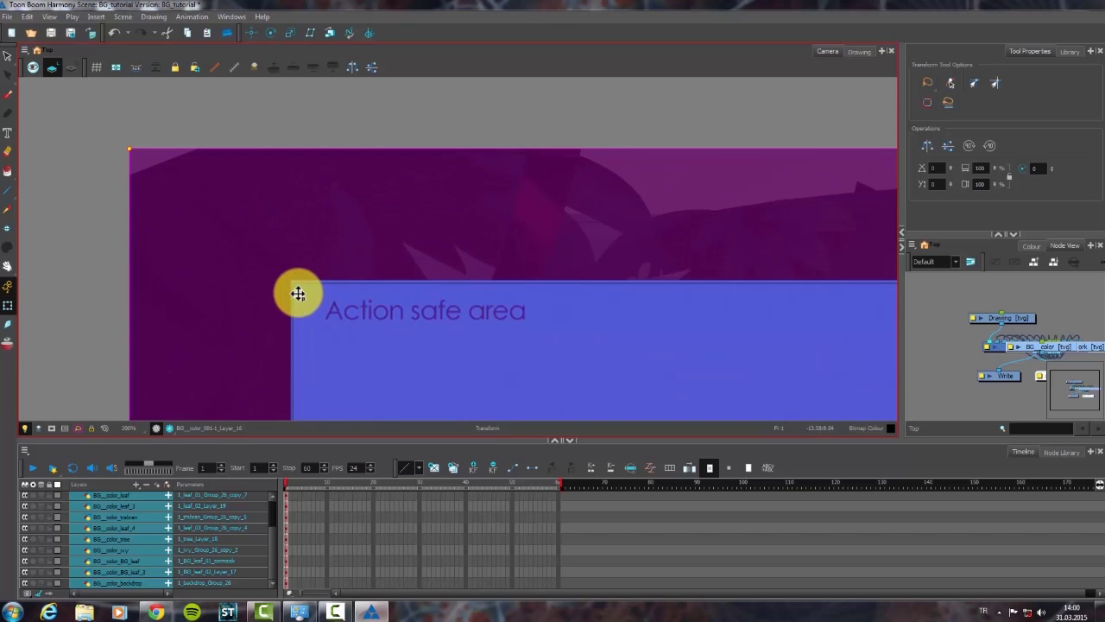
pyautogui.scroll(-3, 469, 241)
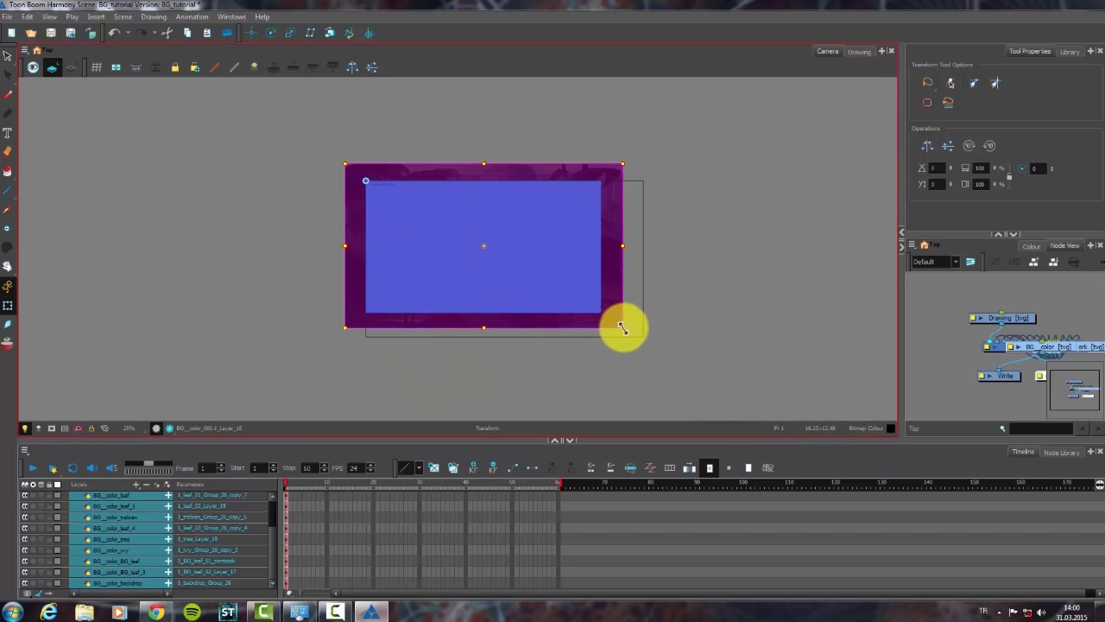
pyautogui.moveTo(622, 327); pyautogui.dragTo(644, 341)
pyautogui.click(700, 328)
# Disable the BG_color_framework and BG_color layers, leaving only the jungle artwork visible.
pyautogui.click(124, 512)
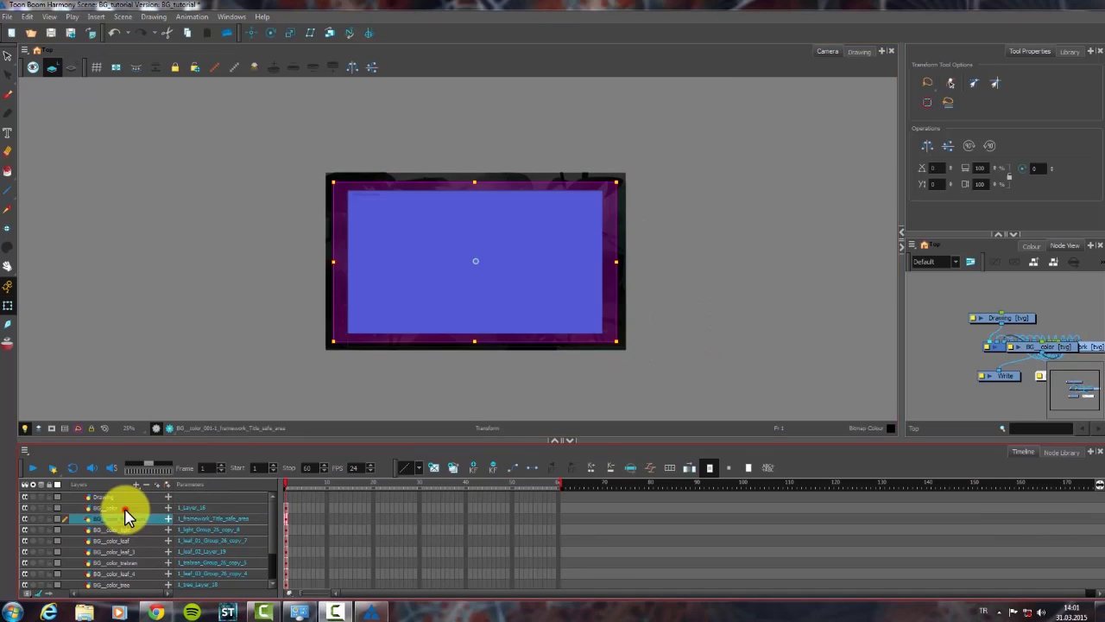
pyautogui.click(126, 516)
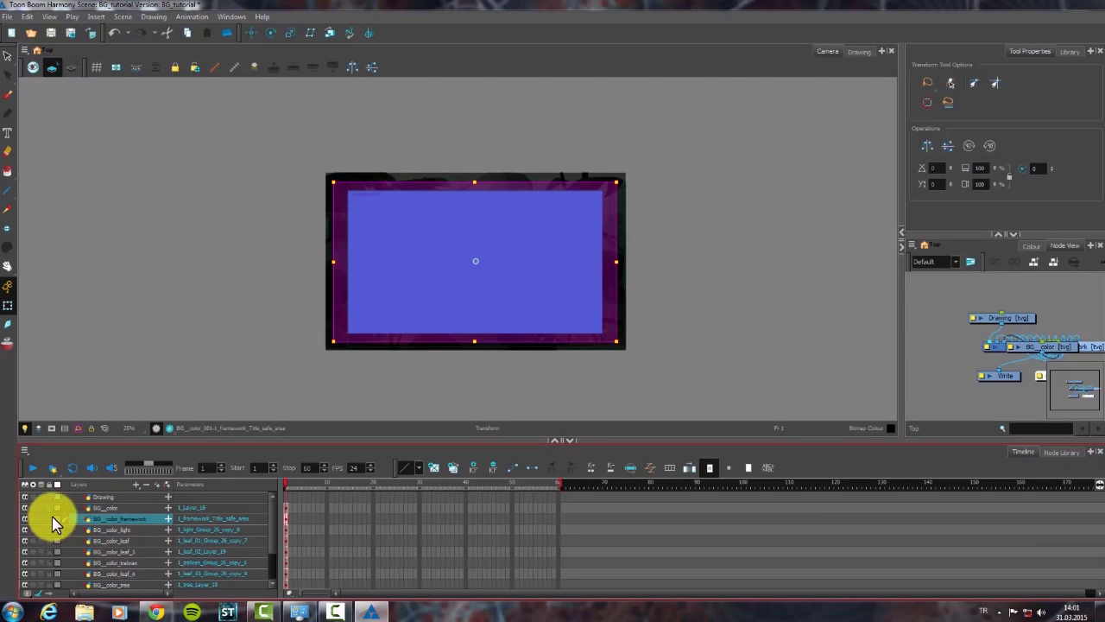
pyautogui.click(24, 518)
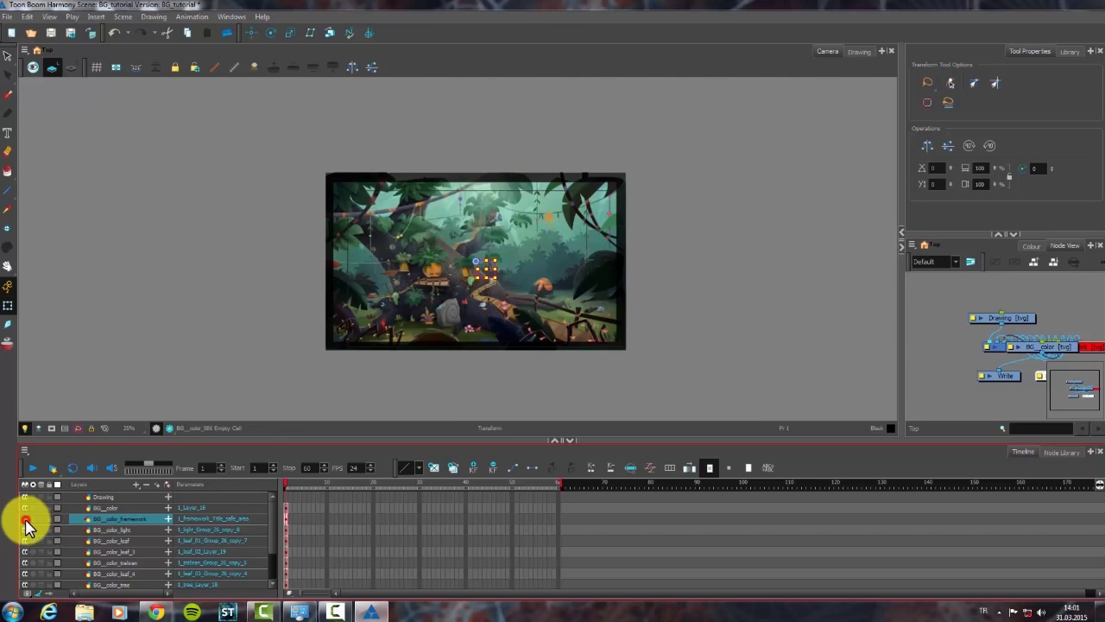
pyautogui.click(103, 508)
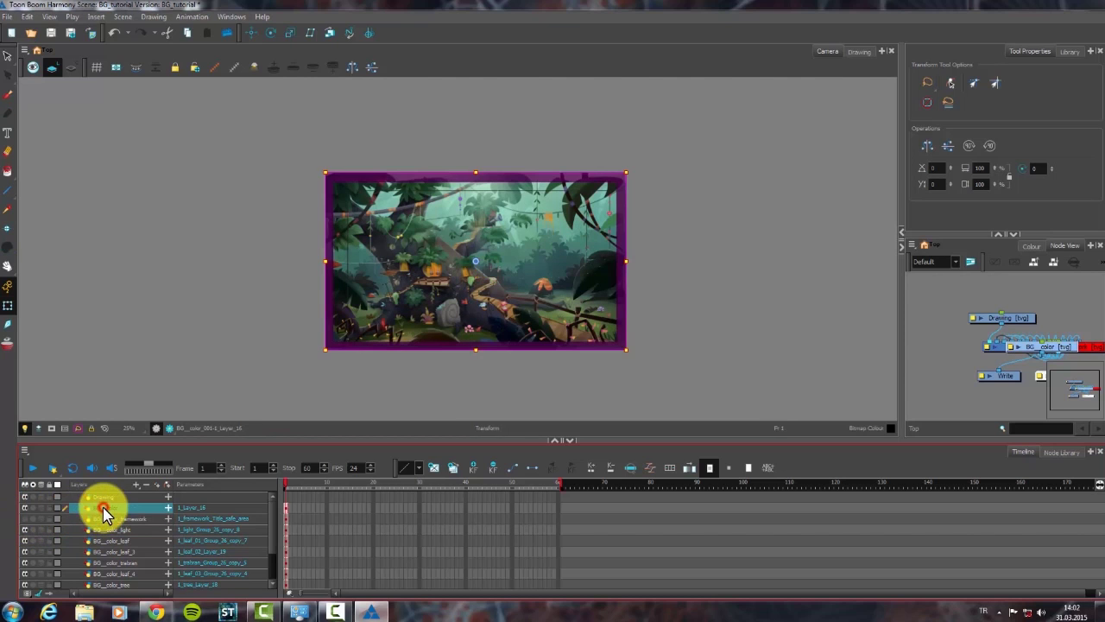
pyautogui.click(24, 507)
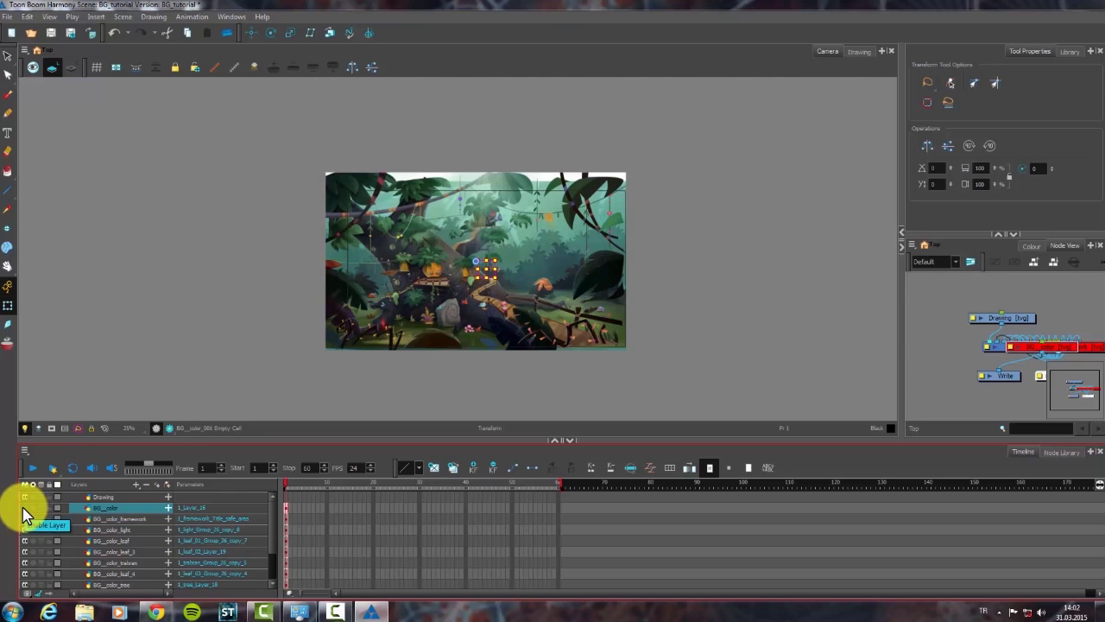
pyautogui.scroll(2, 479, 293)
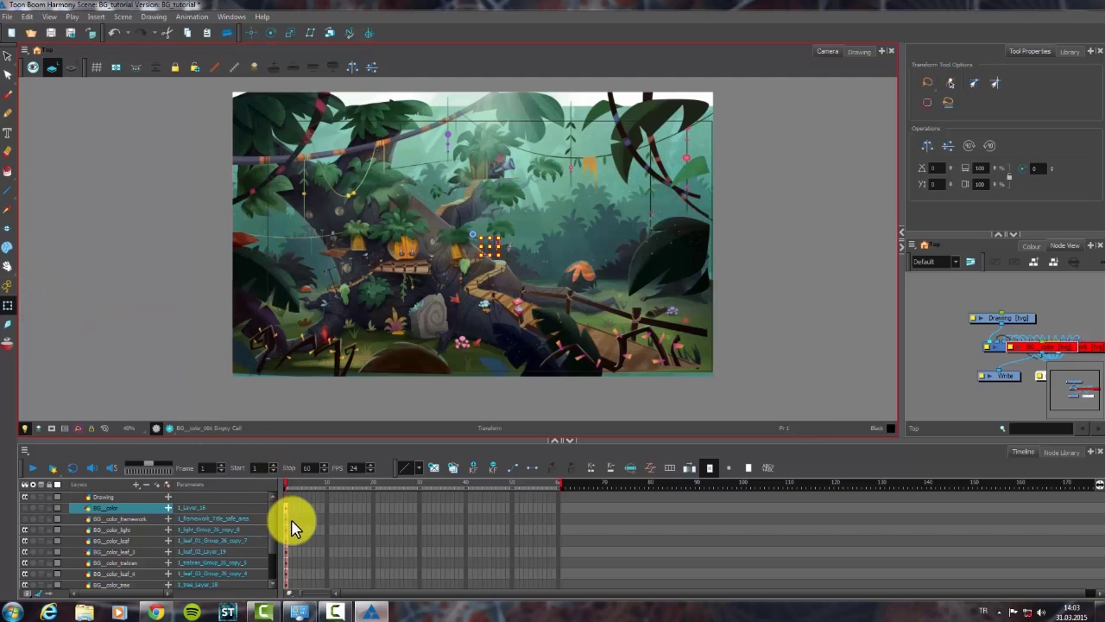
# Extend every background layer's exposure to frame 100, then return the playhead to frame 4.
pyautogui.moveTo(286, 507); pyautogui.dragTo(284, 584)
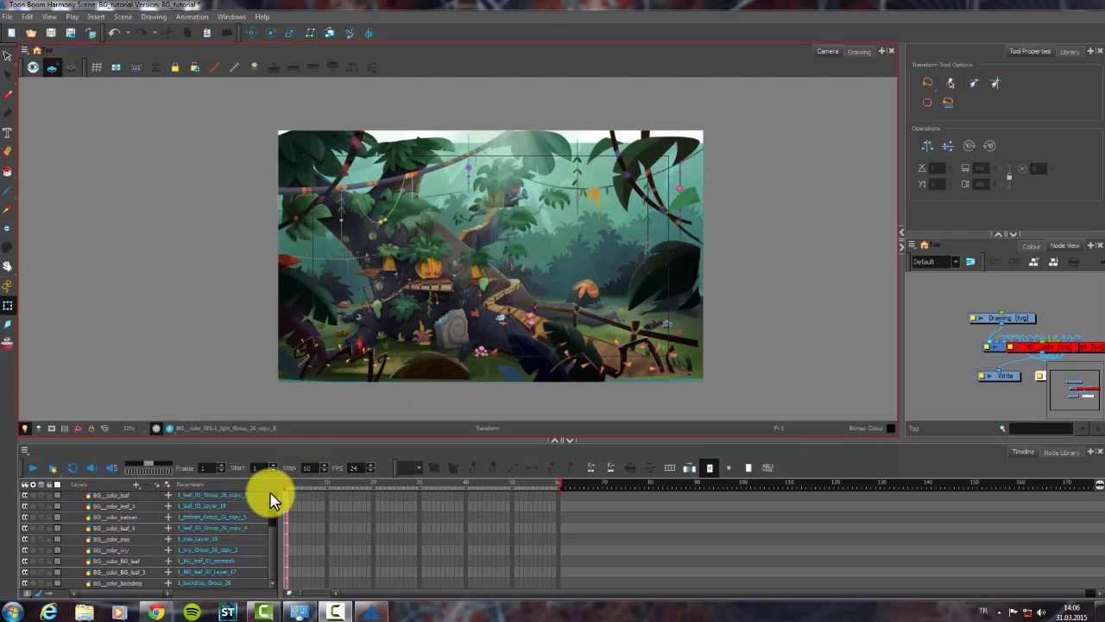
pyautogui.moveTo(272, 536); pyautogui.dragTo(267, 506)
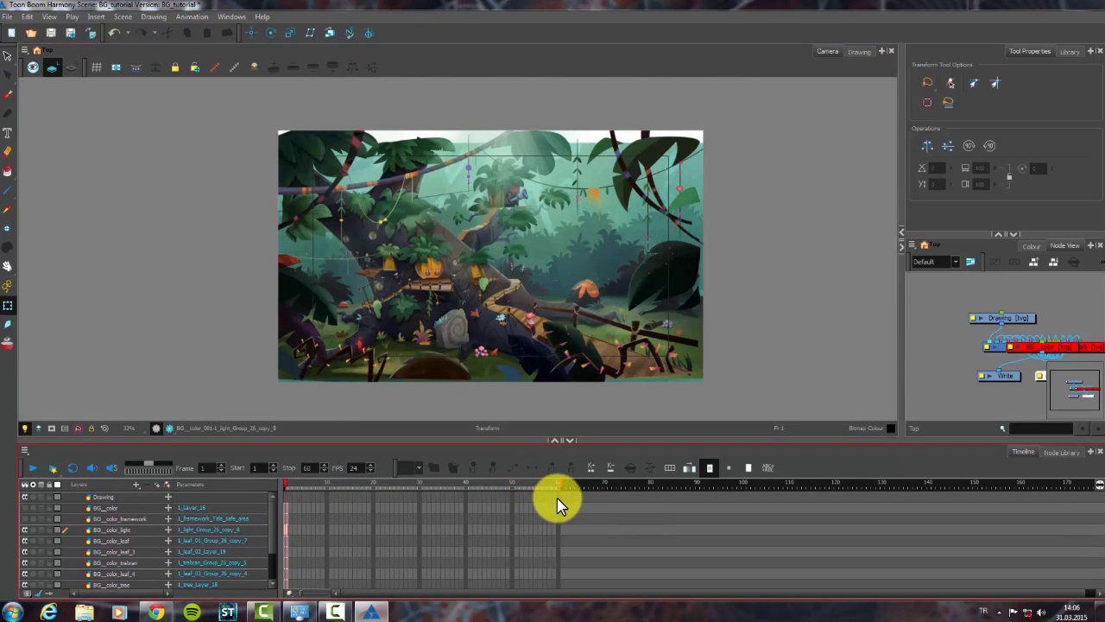
pyautogui.moveTo(555, 506); pyautogui.dragTo(361, 481)
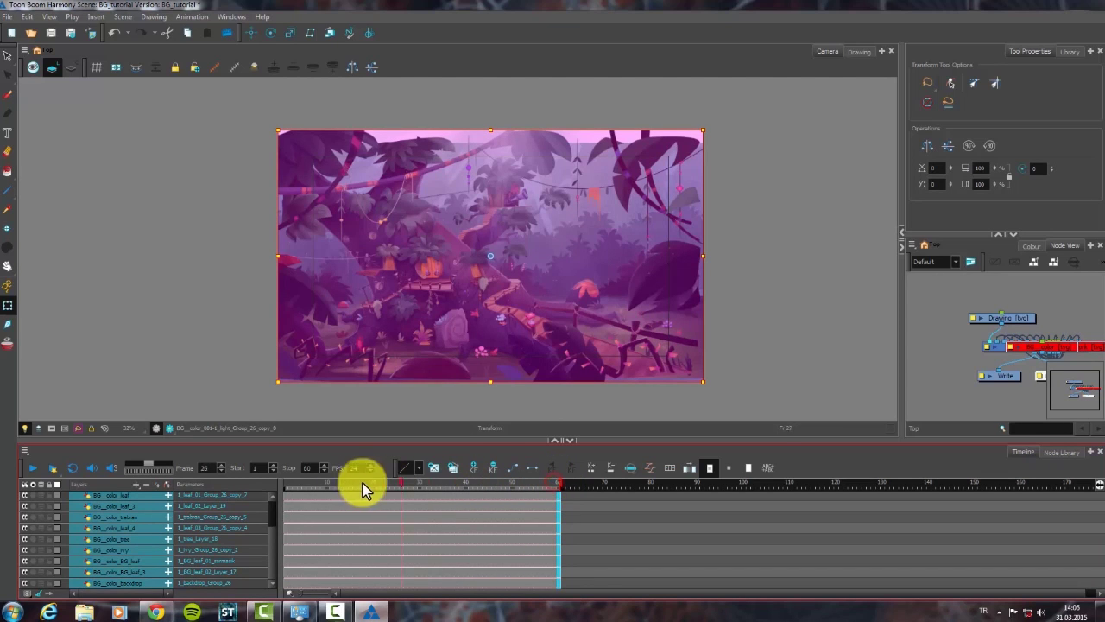
pyautogui.moveTo(292, 490); pyautogui.dragTo(567, 489)
pyautogui.click(179, 373)
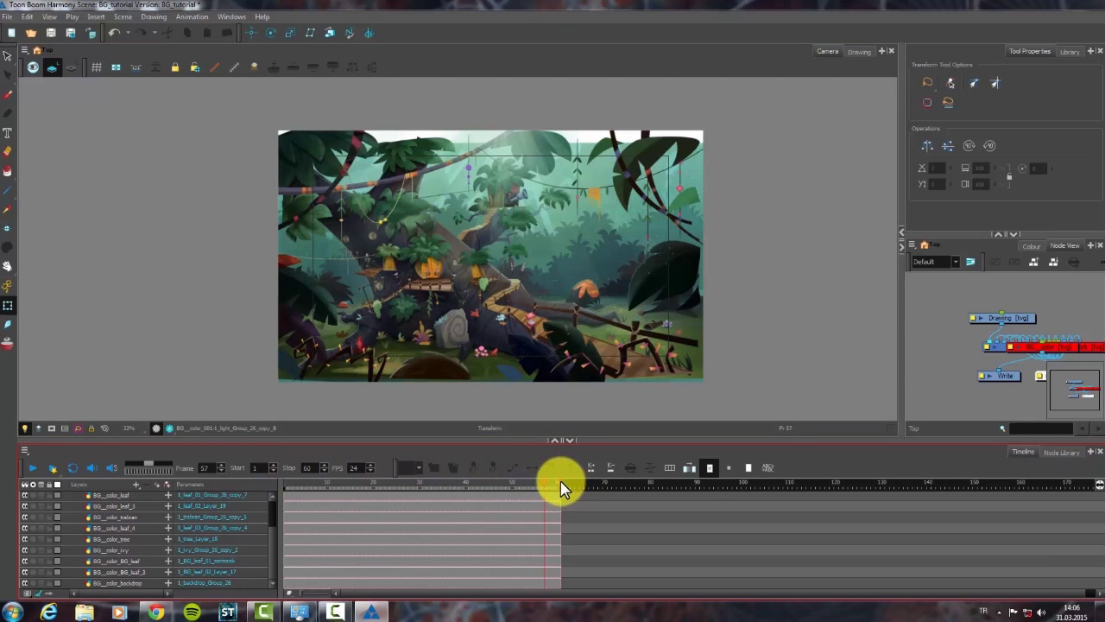
pyautogui.click(743, 489)
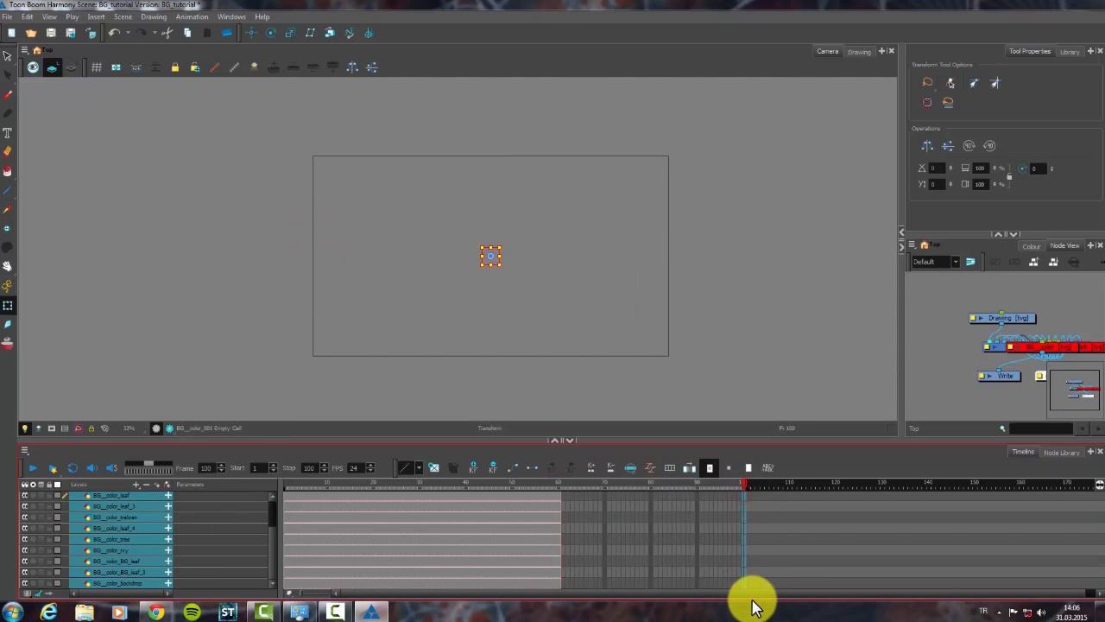
pyautogui.click(775, 336)
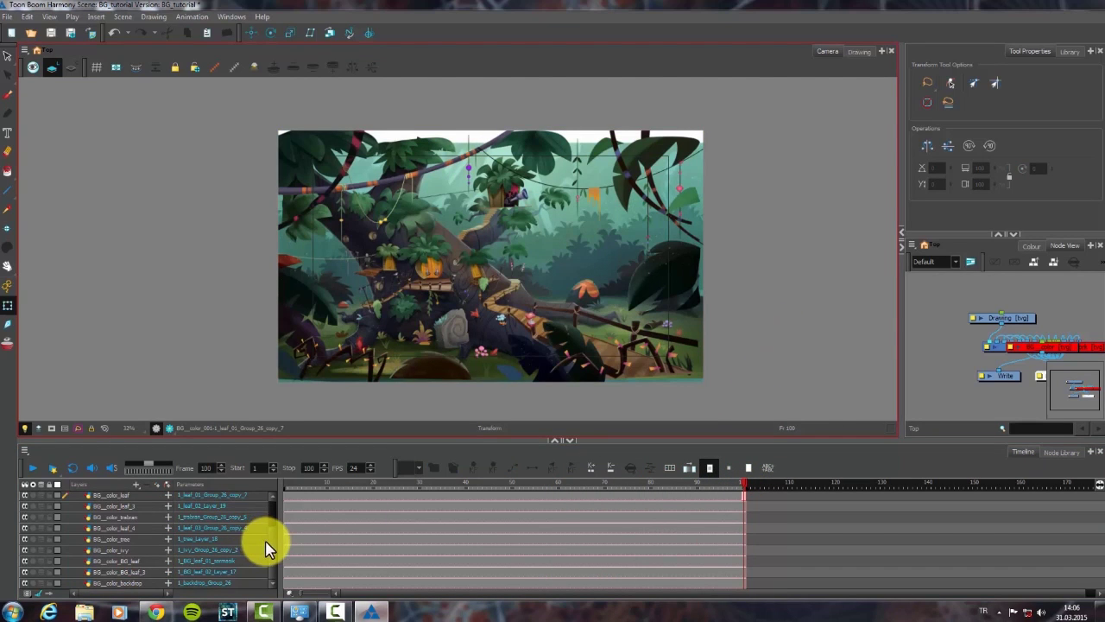
pyautogui.moveTo(266, 546); pyautogui.dragTo(278, 500)
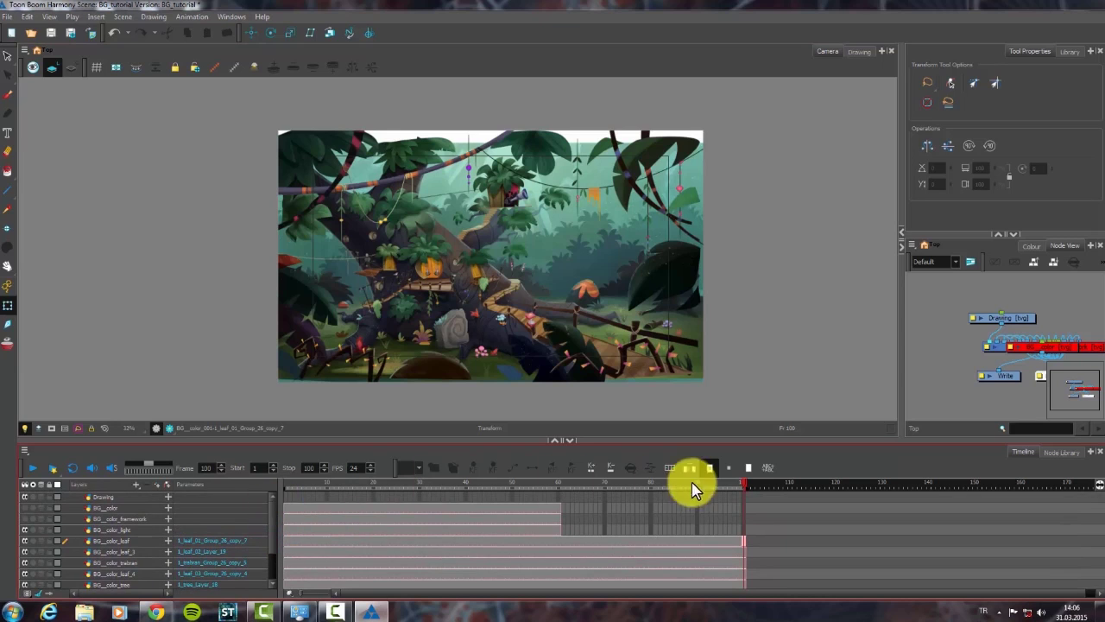
pyautogui.moveTo(745, 530); pyautogui.dragTo(741, 508)
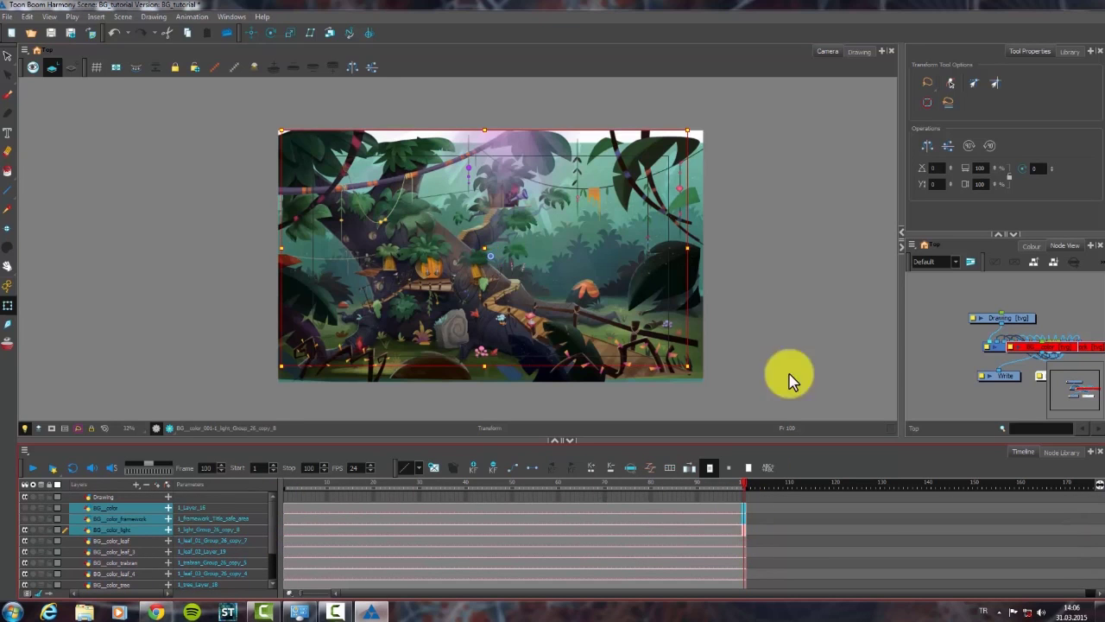
pyautogui.click(784, 316)
pyautogui.moveTo(590, 484); pyautogui.dragTo(286, 486)
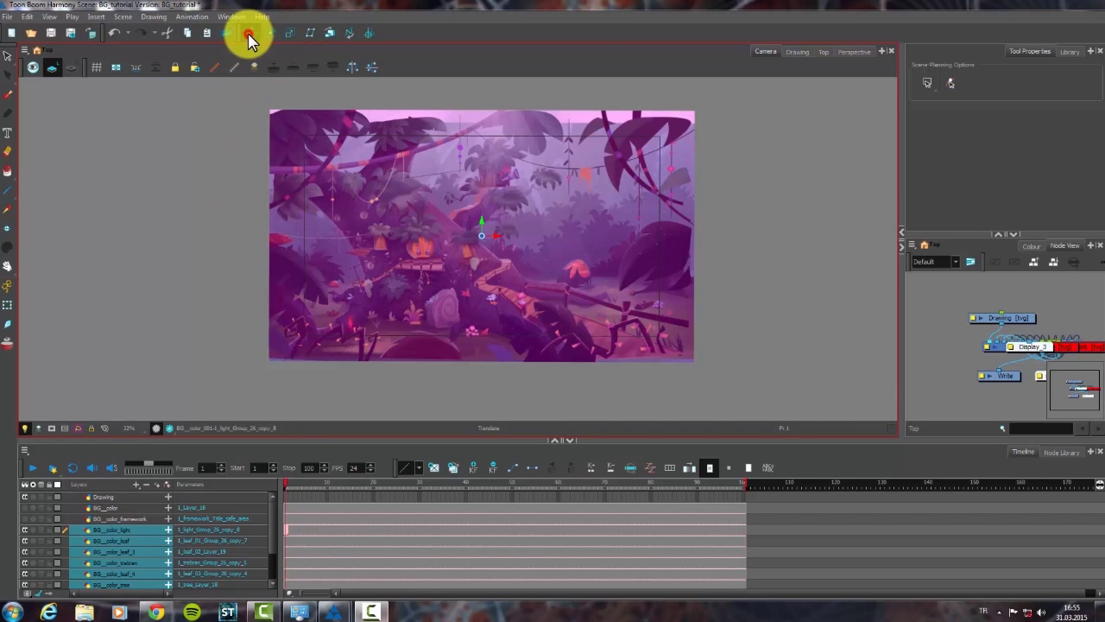
# With the Transform tool, test-move the BG_color_light and BG_color_leaf_3 drawings, undoing each.
pyautogui.click(249, 35)
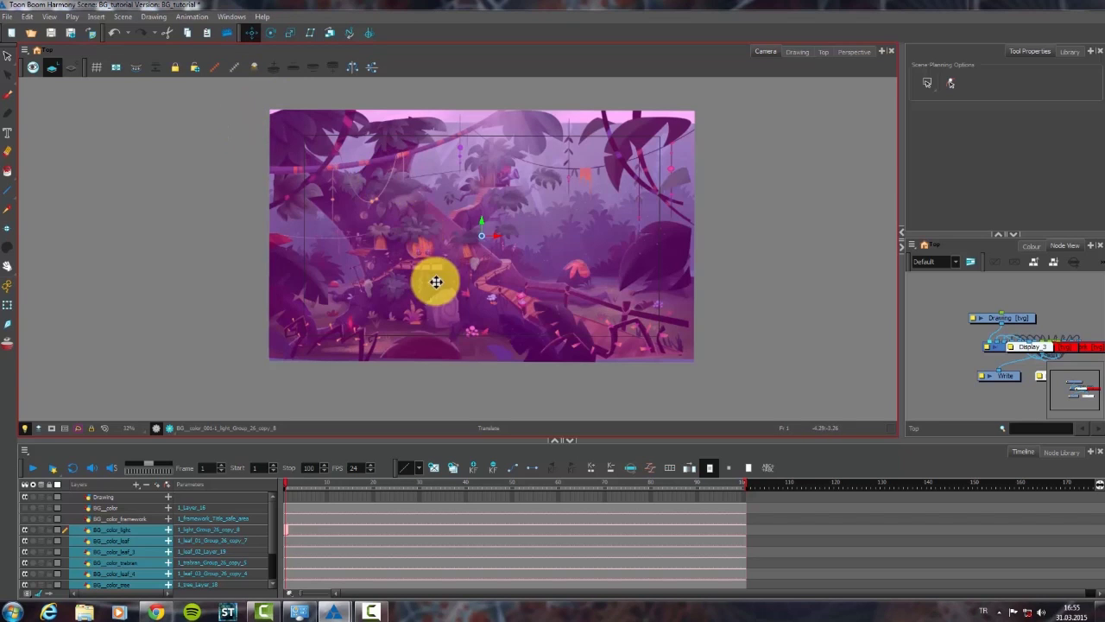
pyautogui.click(190, 247)
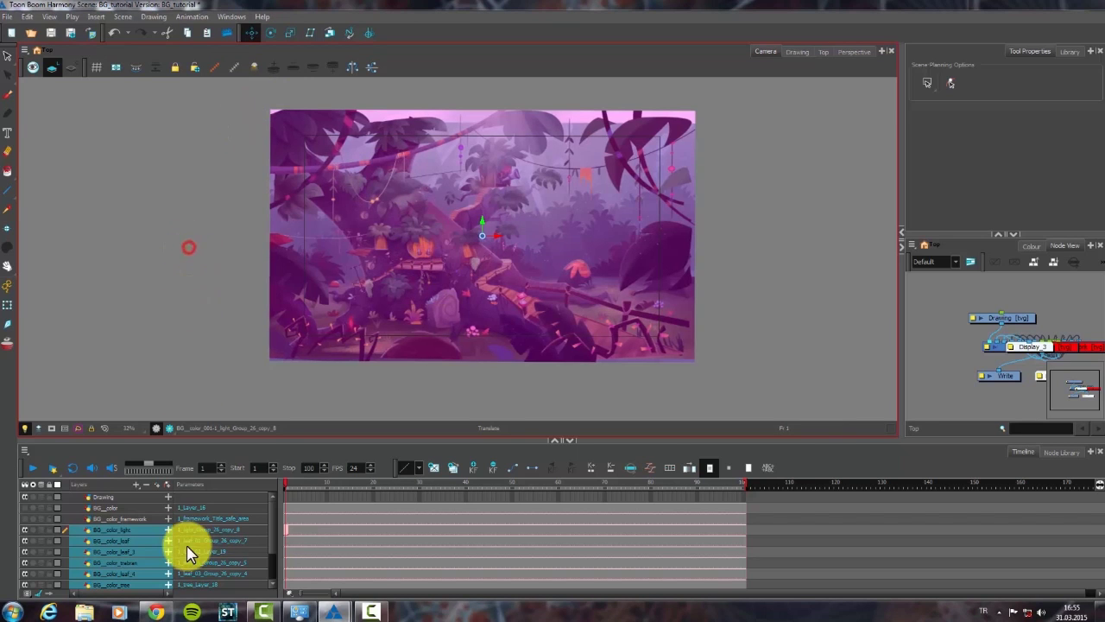
pyautogui.click(141, 526)
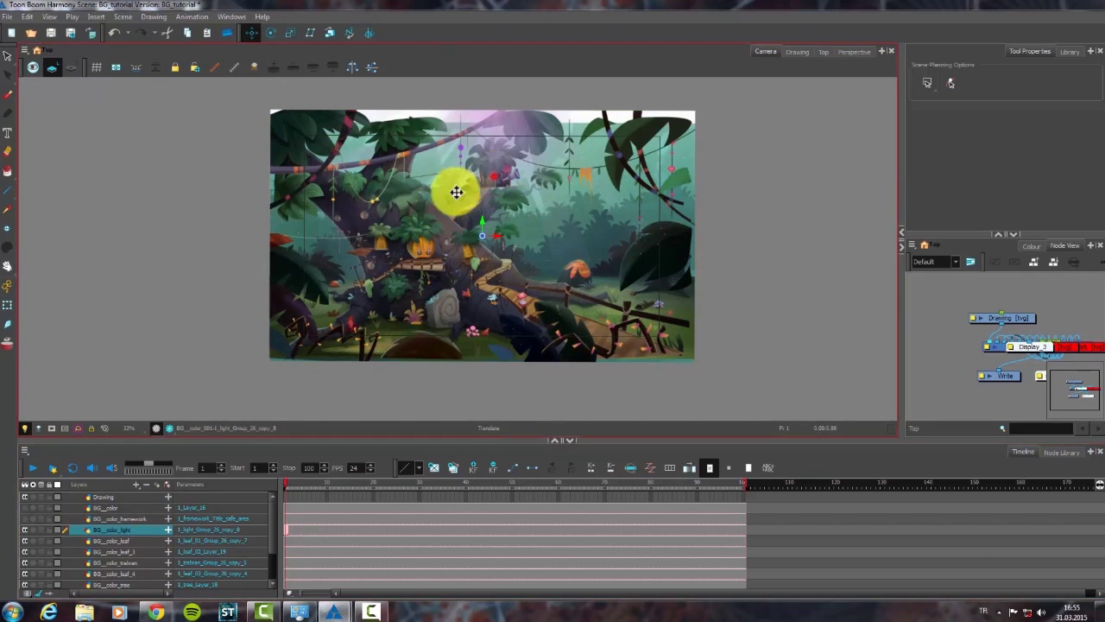
pyautogui.moveTo(455, 192); pyautogui.dragTo(405, 320)
pyautogui.hotkey('ctrl', 'z')
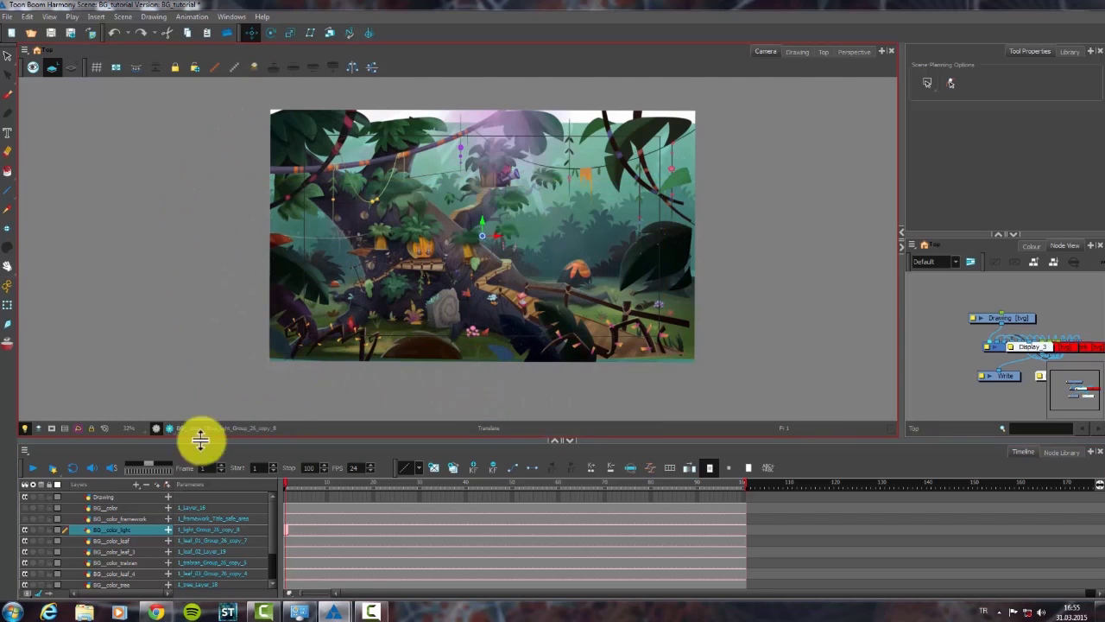
pyautogui.click(129, 551)
pyautogui.moveTo(305, 288); pyautogui.dragTo(322, 288)
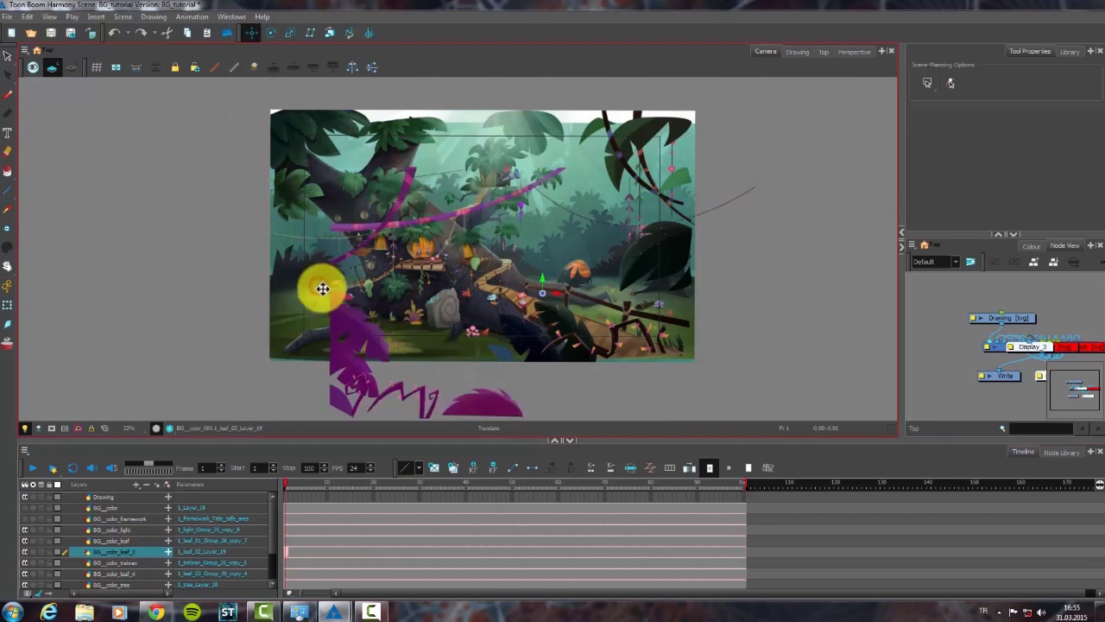
pyautogui.hotkey('ctrl', 'z')
# Test-move the BG_color_leaf_4 and BG_color_tree drawings, undoing each move.
pyautogui.click(133, 564)
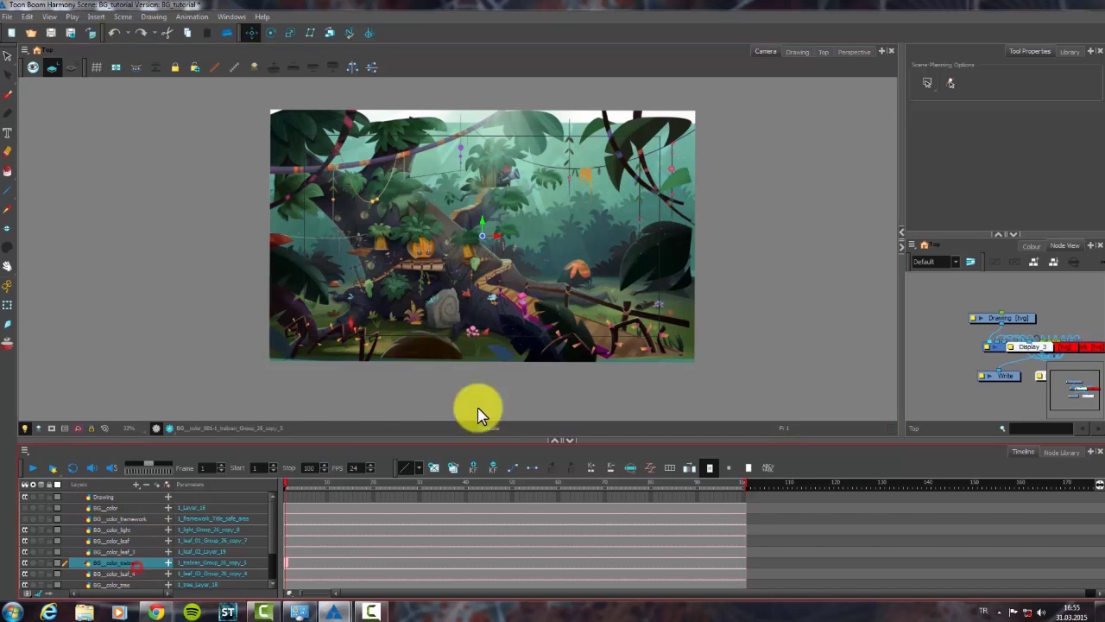
pyautogui.click(535, 337)
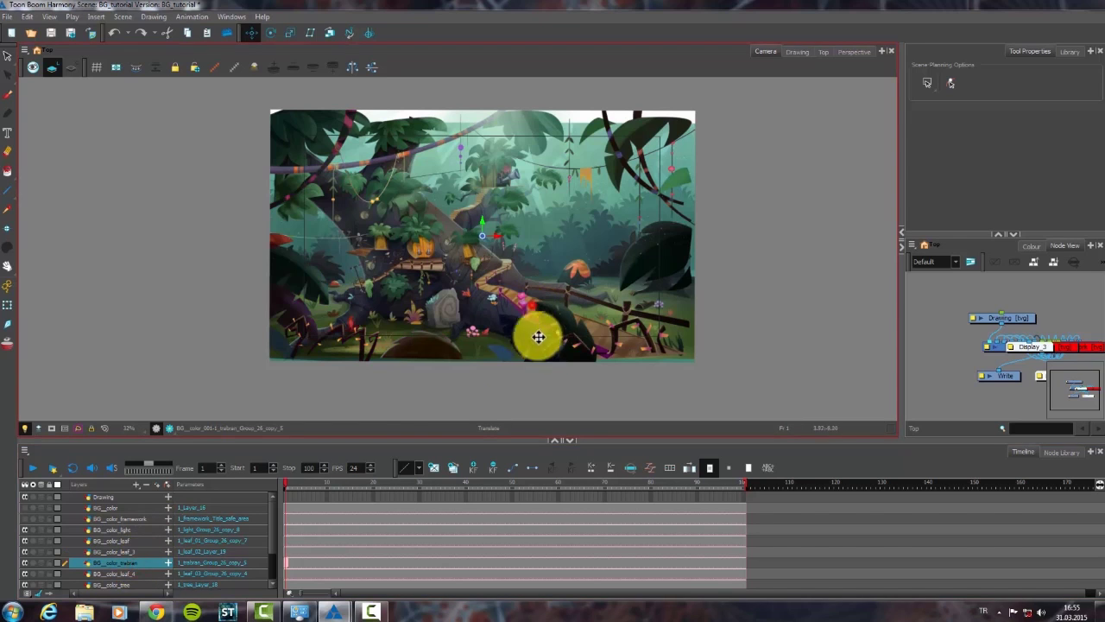
pyautogui.click(133, 573)
pyautogui.moveTo(612, 365)
pyautogui.mouseDown()
pyautogui.moveTo(592, 311)
pyautogui.moveTo(662, 264)
pyautogui.moveTo(587, 334)
pyautogui.mouseUp()
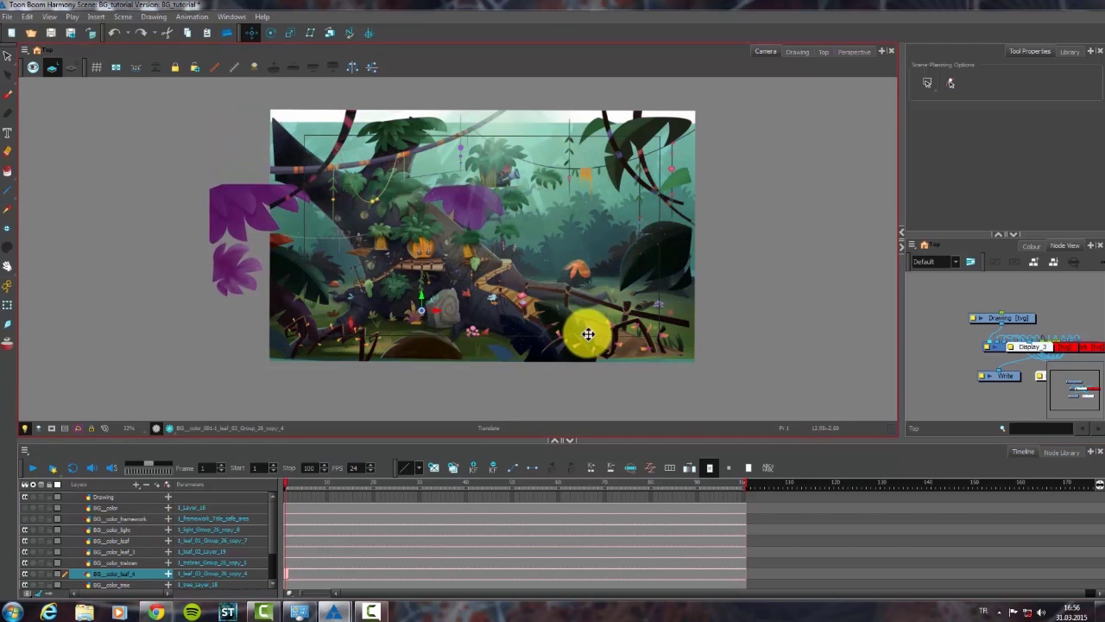
pyautogui.hotkey('ctrl', 'z')
pyautogui.click(129, 583)
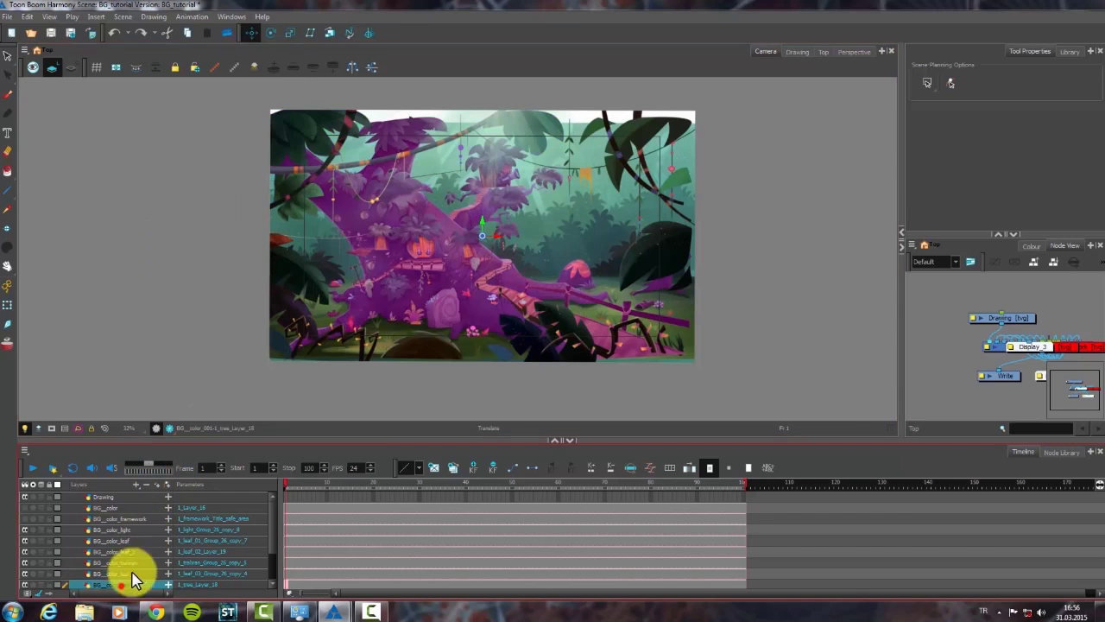
pyautogui.scroll(-3, 415, 308)
pyautogui.moveTo(439, 279)
pyautogui.mouseDown()
pyautogui.moveTo(523, 215)
pyautogui.moveTo(493, 259)
pyautogui.mouseUp()
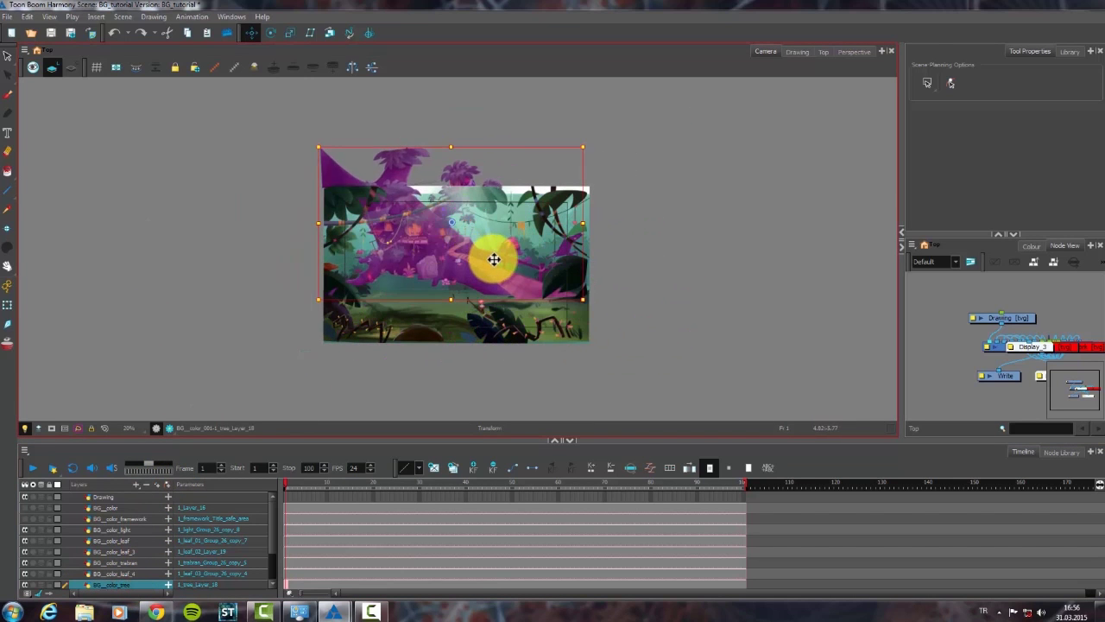
pyautogui.hotkey('ctrl', 'z')
pyautogui.scroll(2, 508, 290)
# Tilt the purple leaf layer at an angle, then undo the rotation.
pyautogui.click(656, 285)
pyautogui.moveTo(690, 380)
pyautogui.mouseDown()
pyautogui.moveTo(730, 388)
pyautogui.moveTo(641, 375)
pyautogui.moveTo(731, 390)
pyautogui.moveTo(647, 386)
pyautogui.mouseUp()
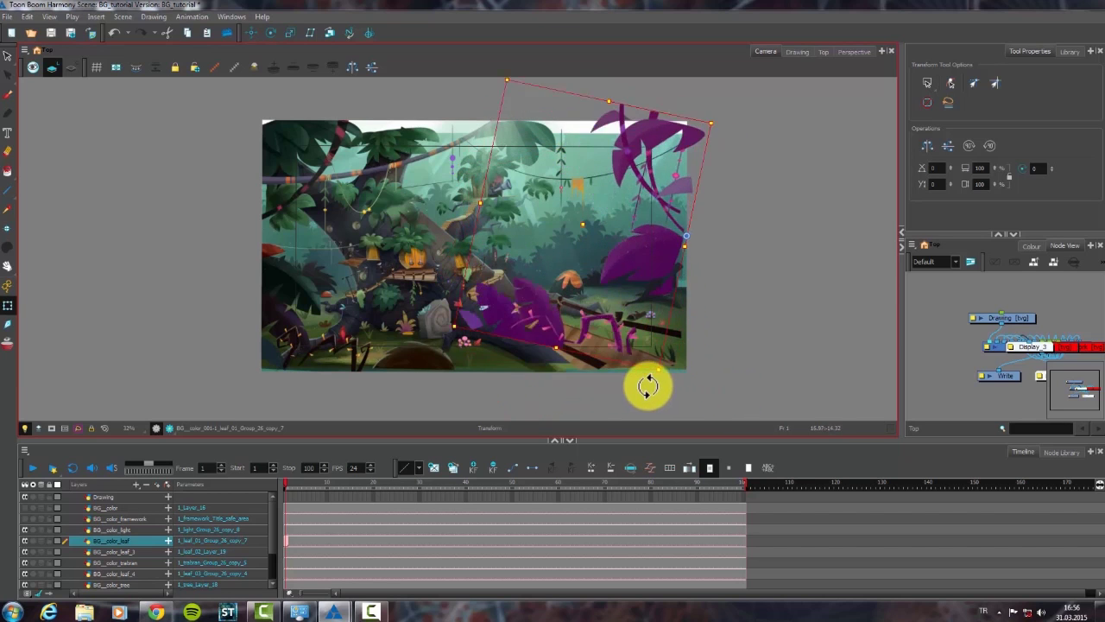
pyautogui.hotkey('ctrl', 'z')
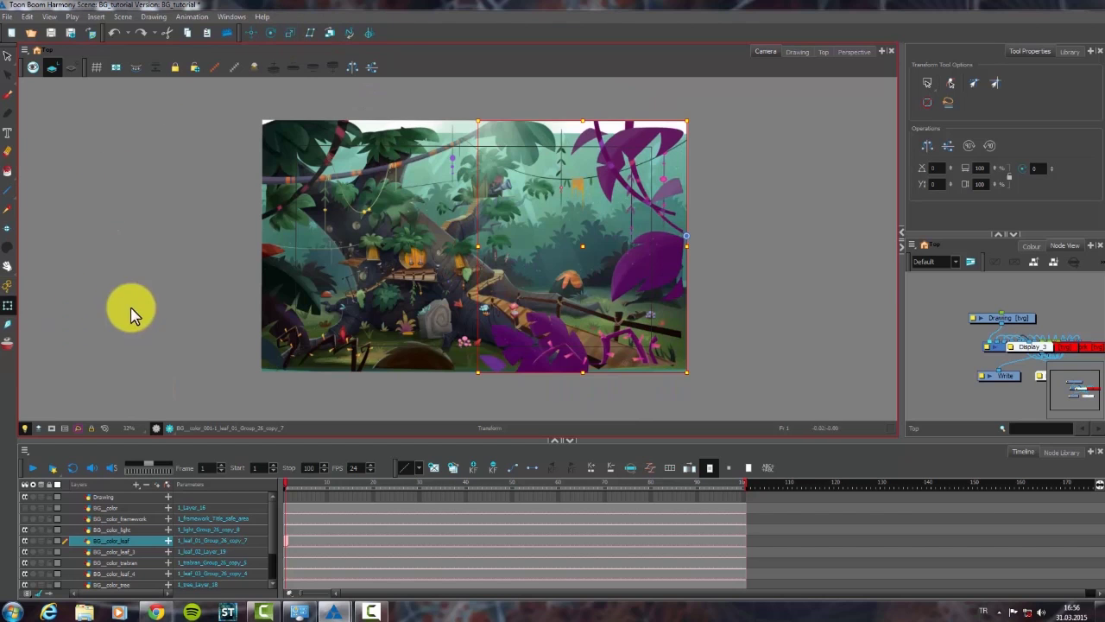
pyautogui.click(129, 307)
# Rotate and tilt the lower-left leaf layer BG_color_leaf_3, then undo it back upright.
pyautogui.click(285, 324)
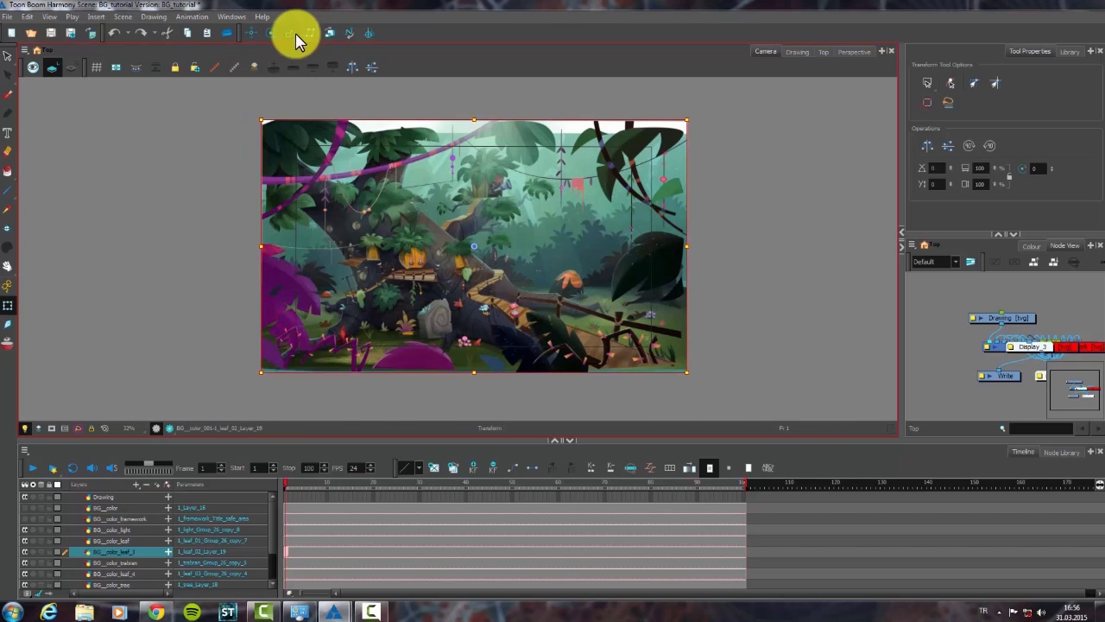
pyautogui.click(271, 32)
pyautogui.moveTo(481, 245); pyautogui.dragTo(248, 259)
pyautogui.click(7, 305)
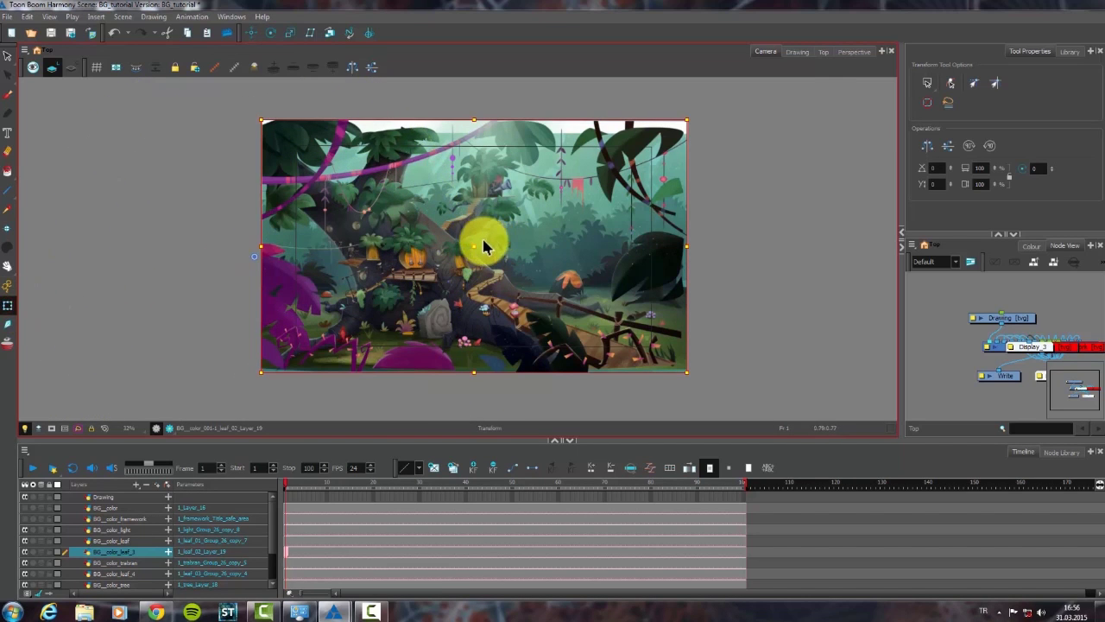
pyautogui.moveTo(693, 112); pyautogui.dragTo(714, 271)
pyautogui.hotkey('ctrl', 'z')
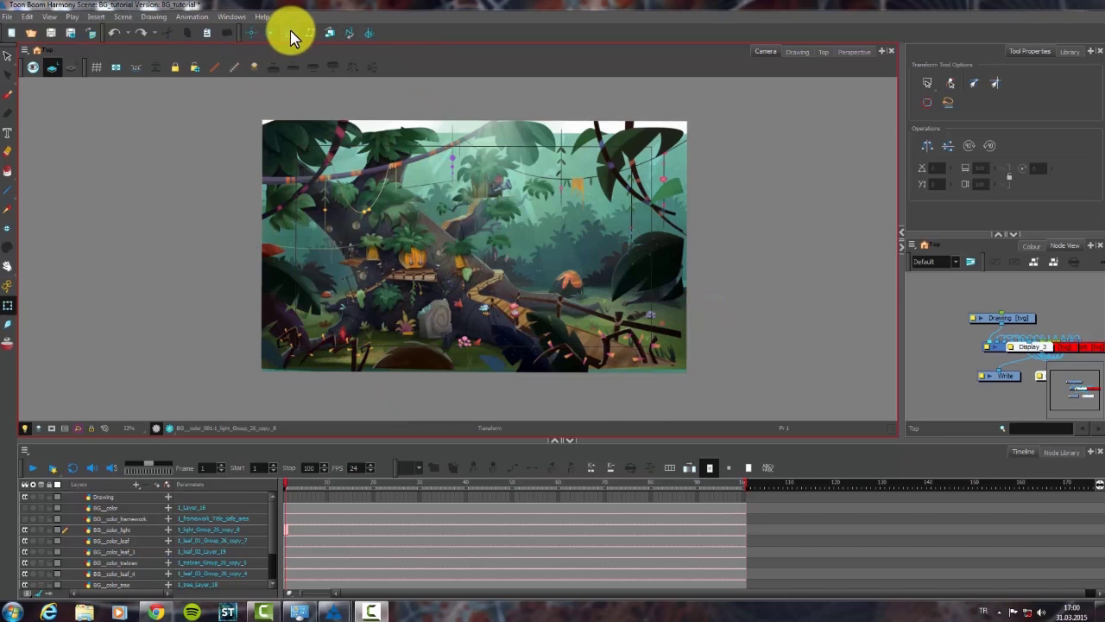
pyautogui.click(290, 32)
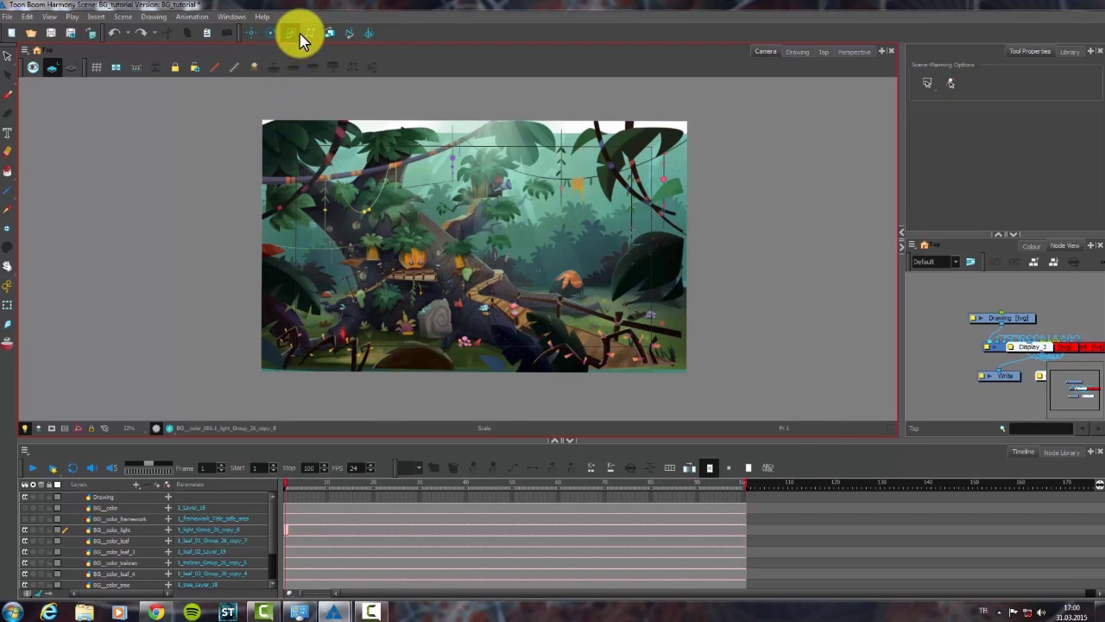
pyautogui.click(284, 147)
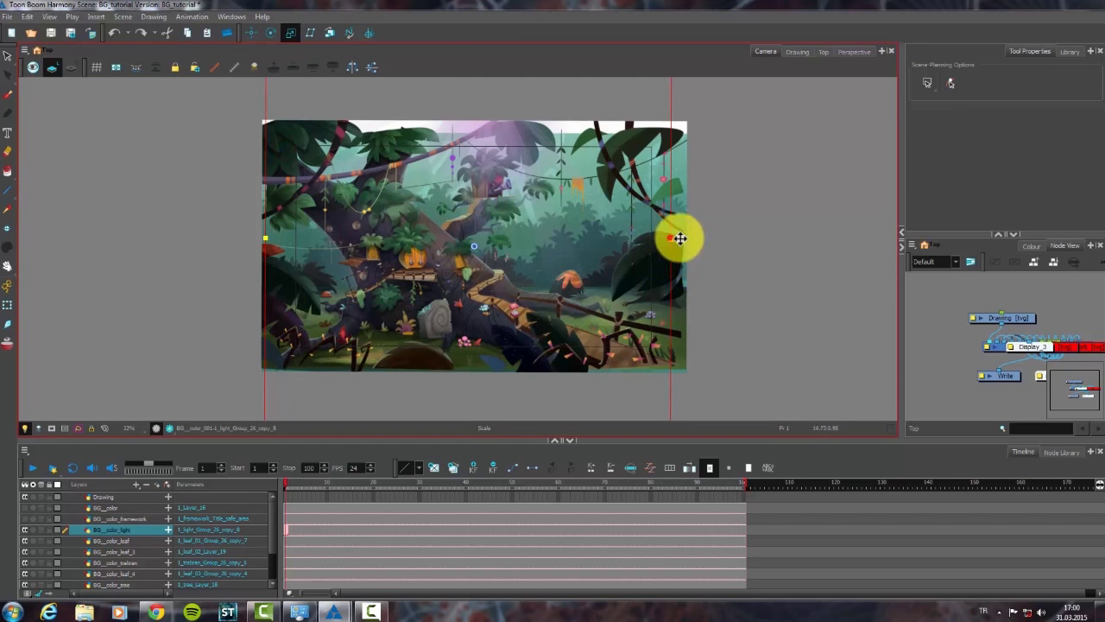
pyautogui.moveTo(680, 239); pyautogui.dragTo(565, 123)
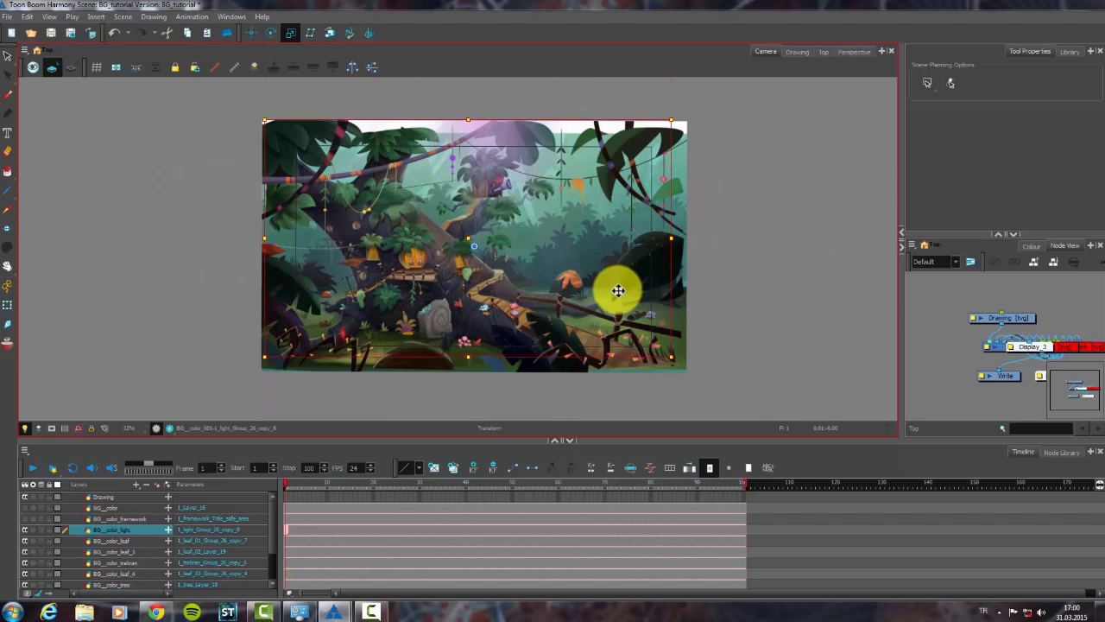
pyautogui.press('space')
pyautogui.press('2')
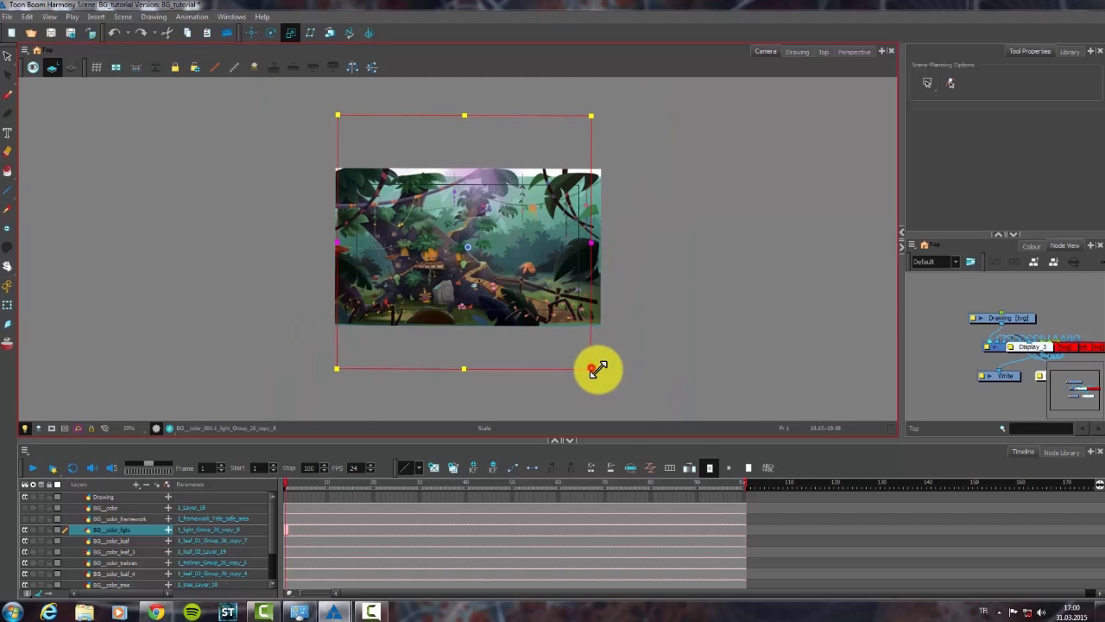
pyautogui.moveTo(597, 369); pyautogui.dragTo(600, 127)
pyautogui.click(7, 305)
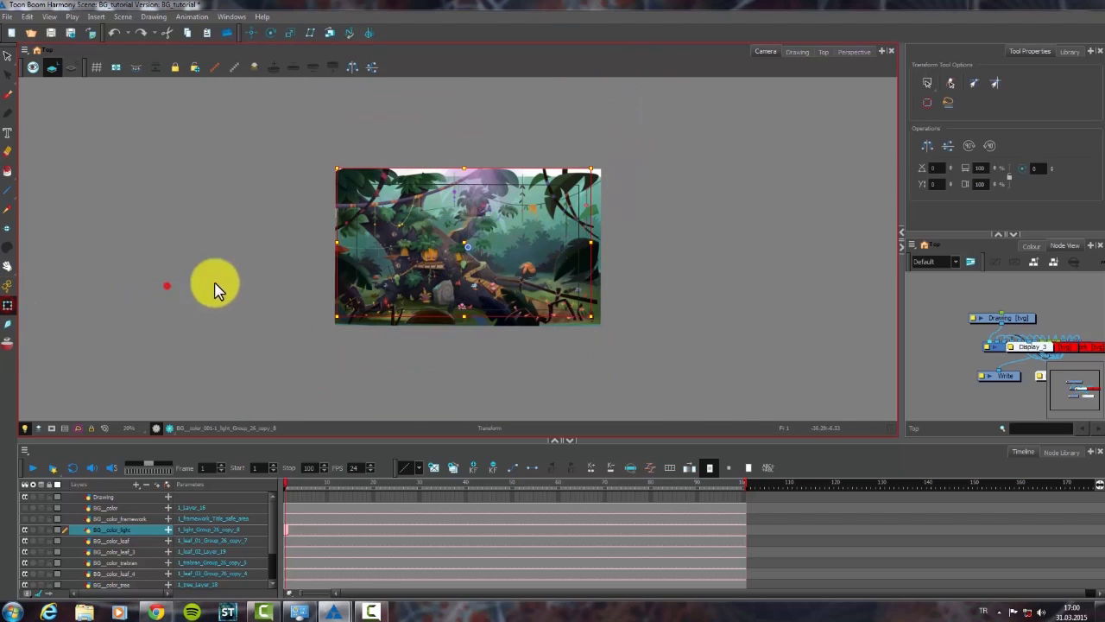
pyautogui.click(387, 250)
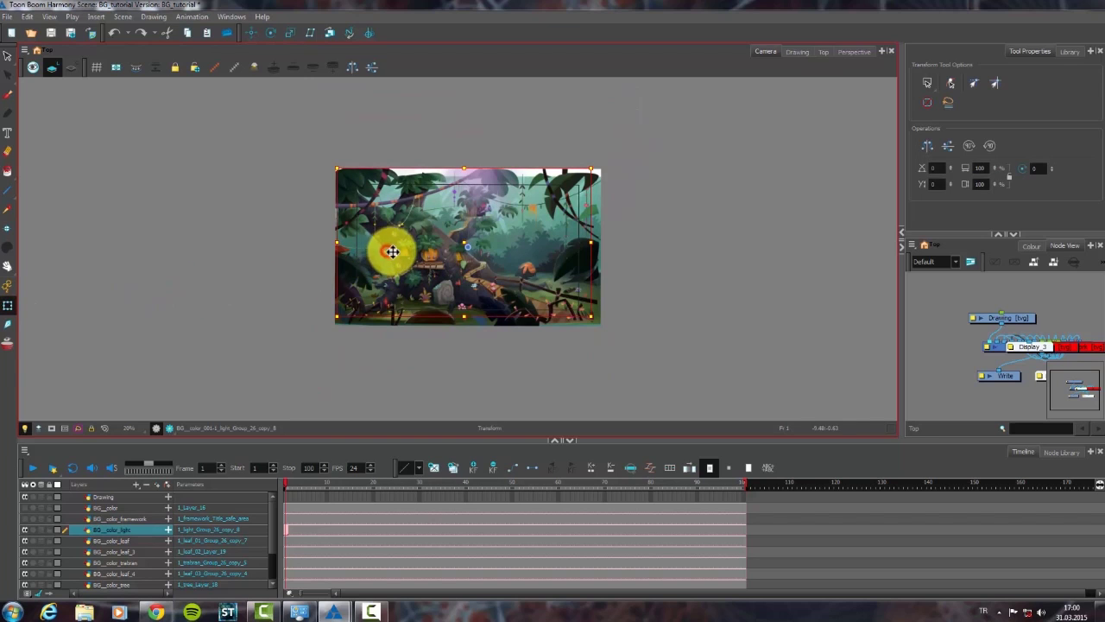
pyautogui.click(114, 551)
pyautogui.moveTo(602, 326); pyautogui.dragTo(757, 414)
pyautogui.hotkey('ctrl', 'z')
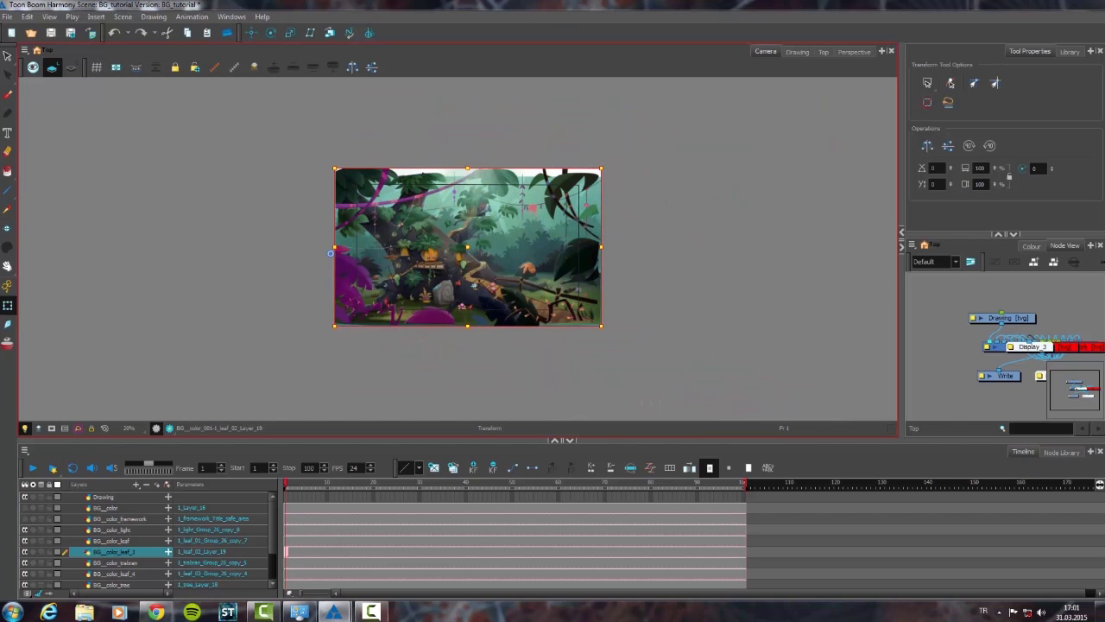
pyautogui.click(666, 82)
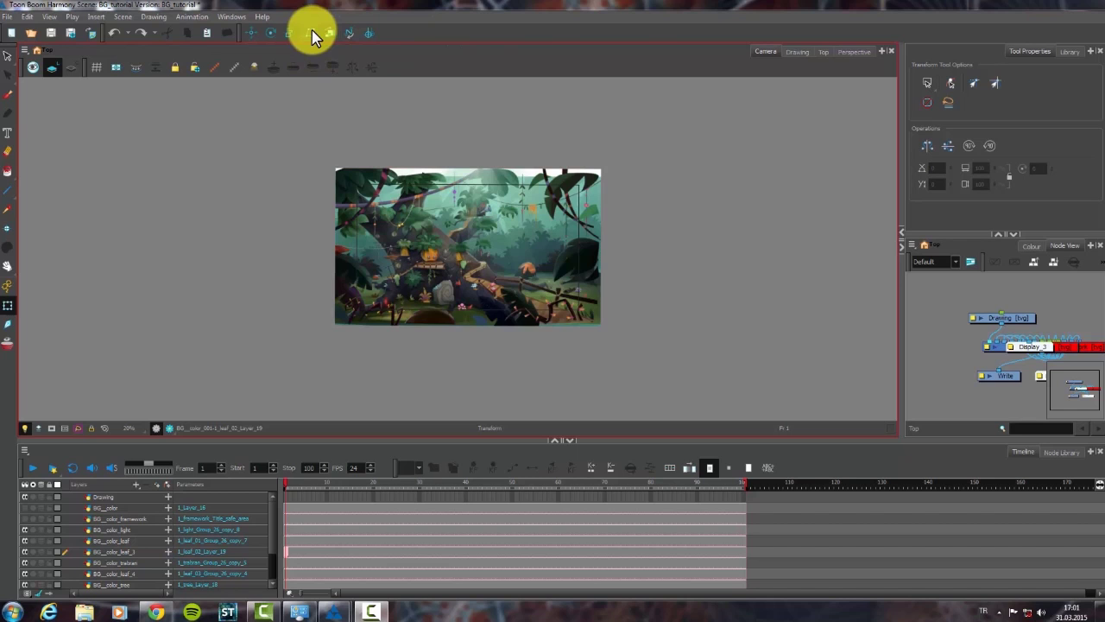
pyautogui.click(311, 33)
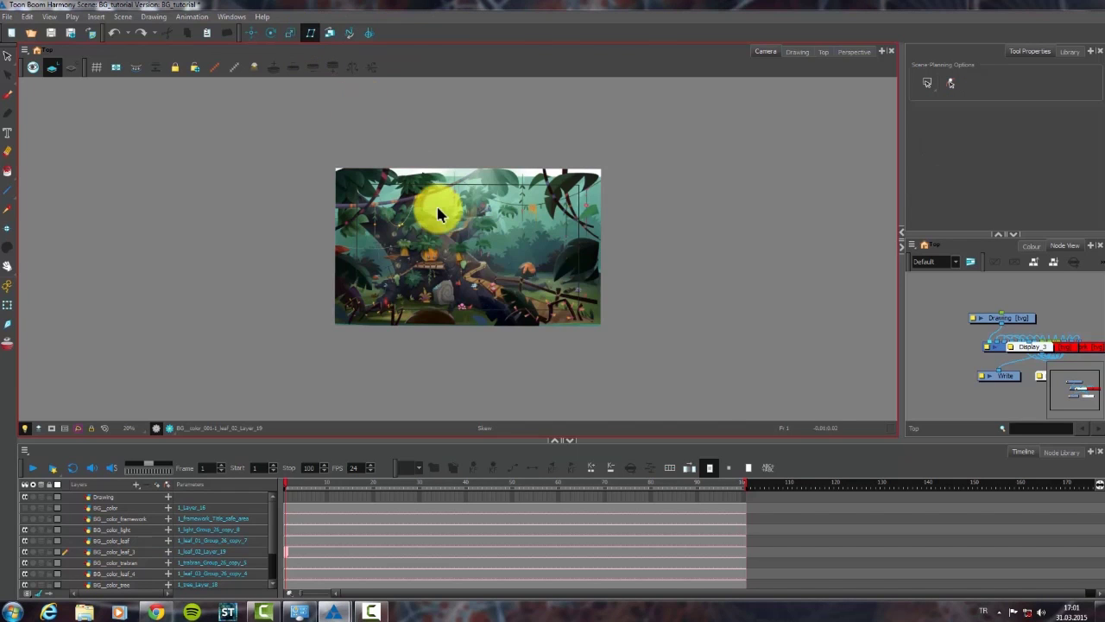
pyautogui.click(365, 178)
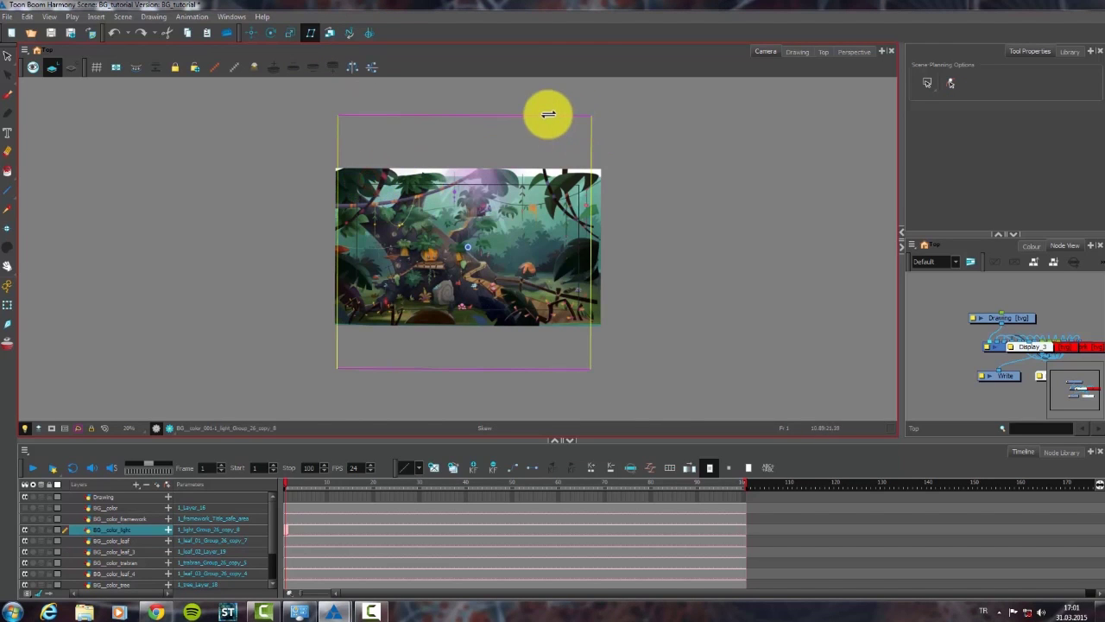
pyautogui.click(8, 304)
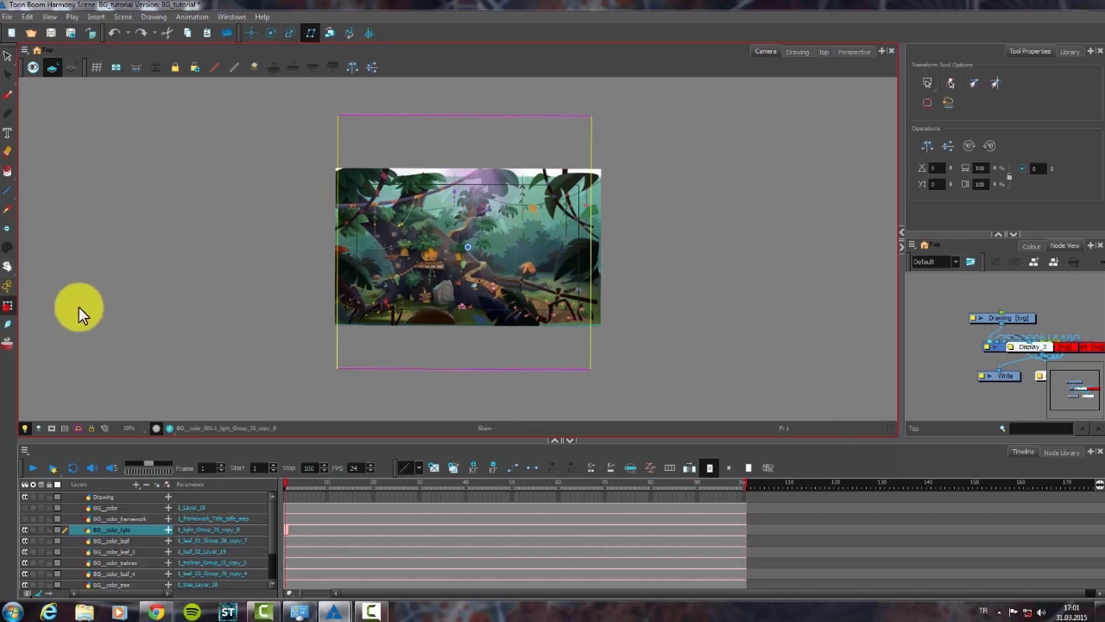
pyautogui.click(141, 303)
pyautogui.click(352, 276)
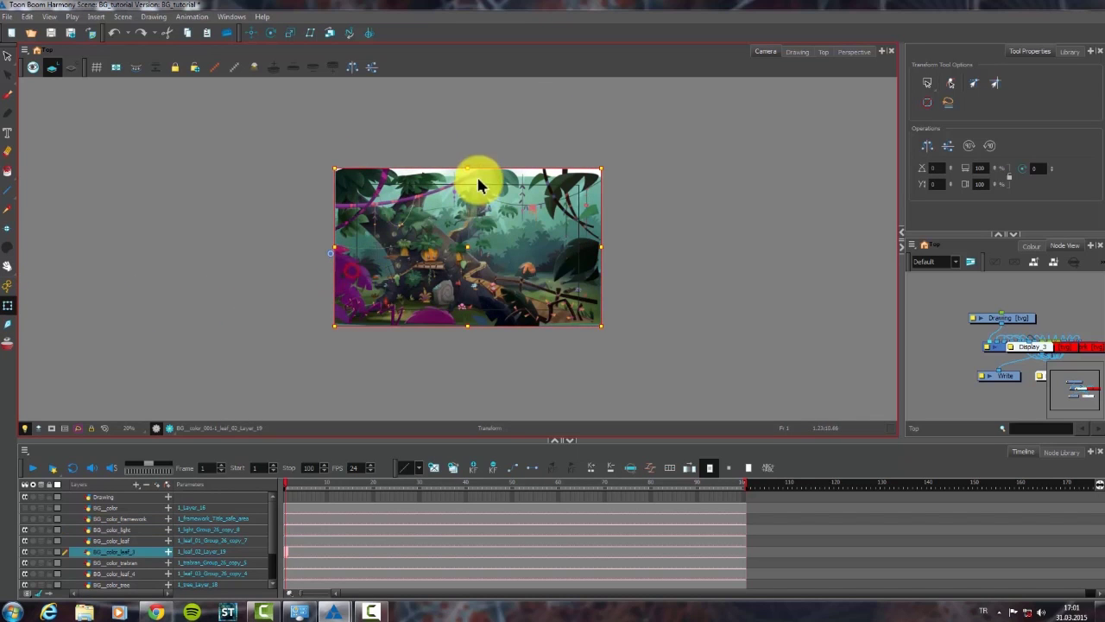
pyautogui.moveTo(489, 168); pyautogui.dragTo(457, 168)
pyautogui.hotkey('ctrl', 'z')
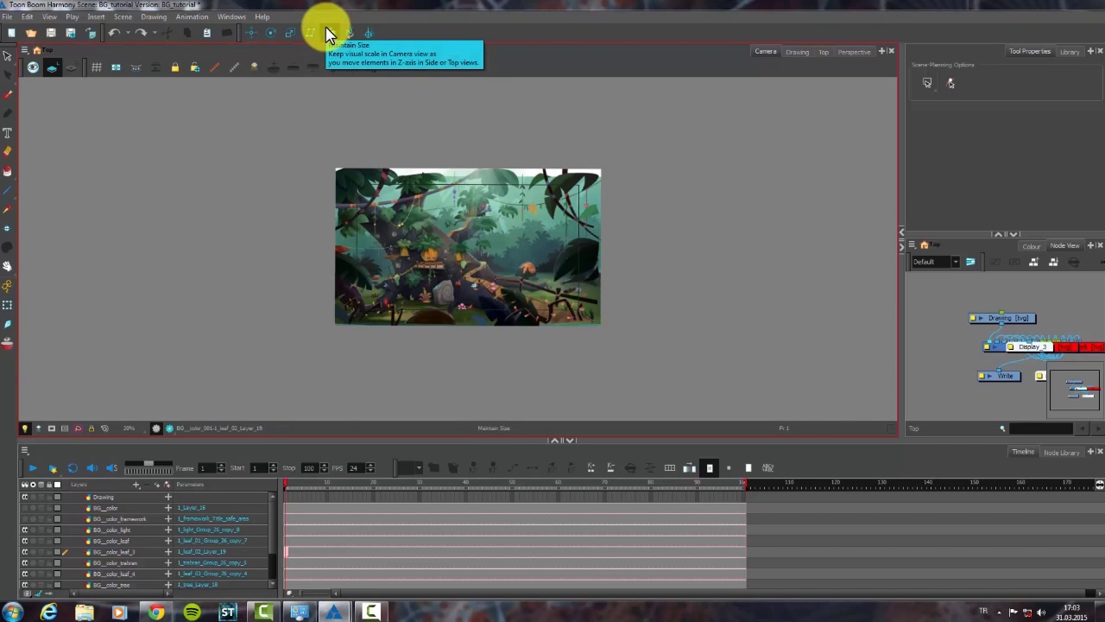
# Turn on Maintain Size and add a Side view tab, returning to the Top view.
pyautogui.click(330, 34)
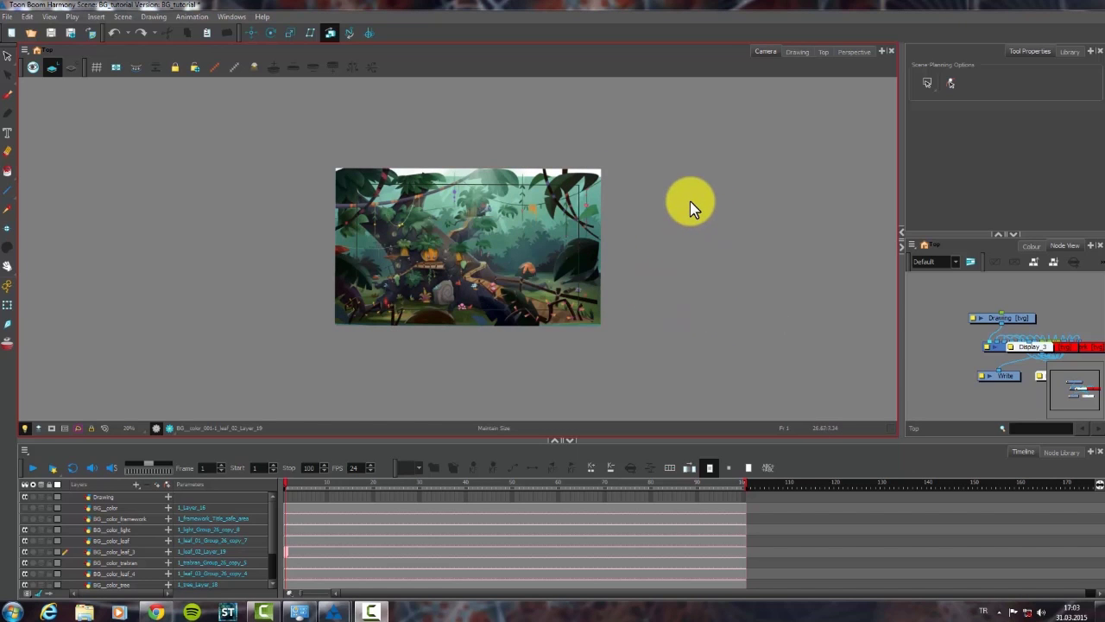
pyautogui.click(823, 52)
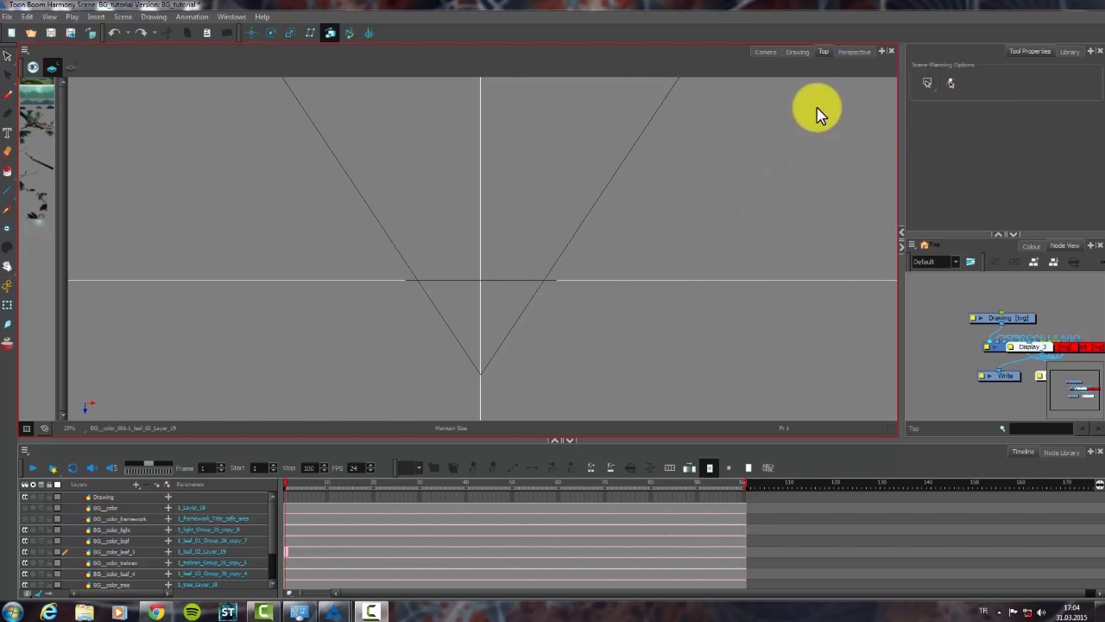
pyautogui.click(883, 53)
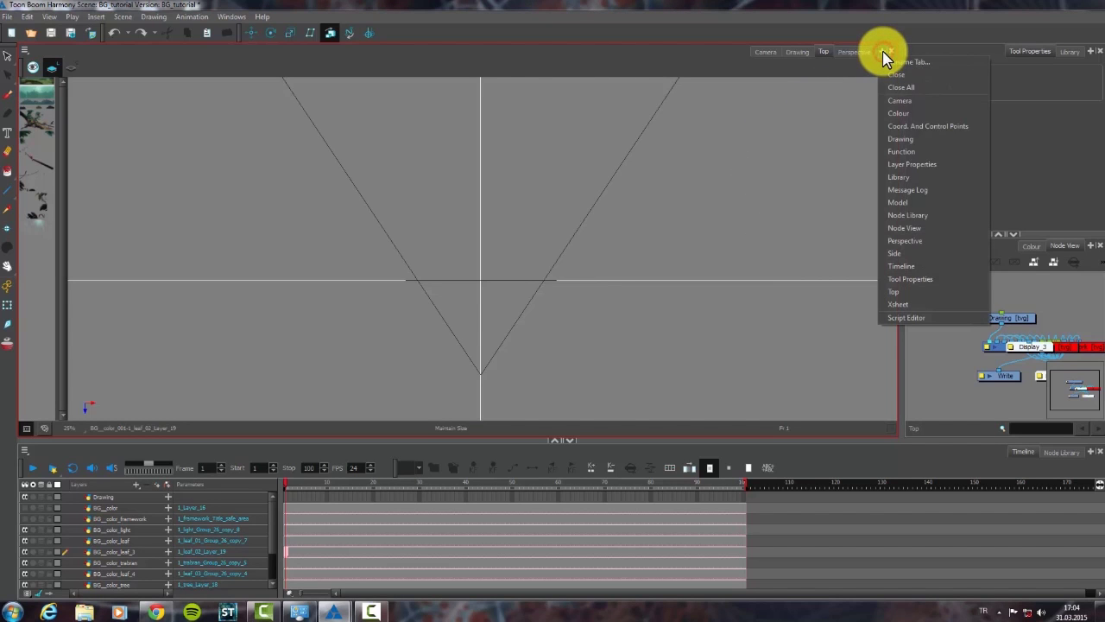
pyautogui.click(902, 255)
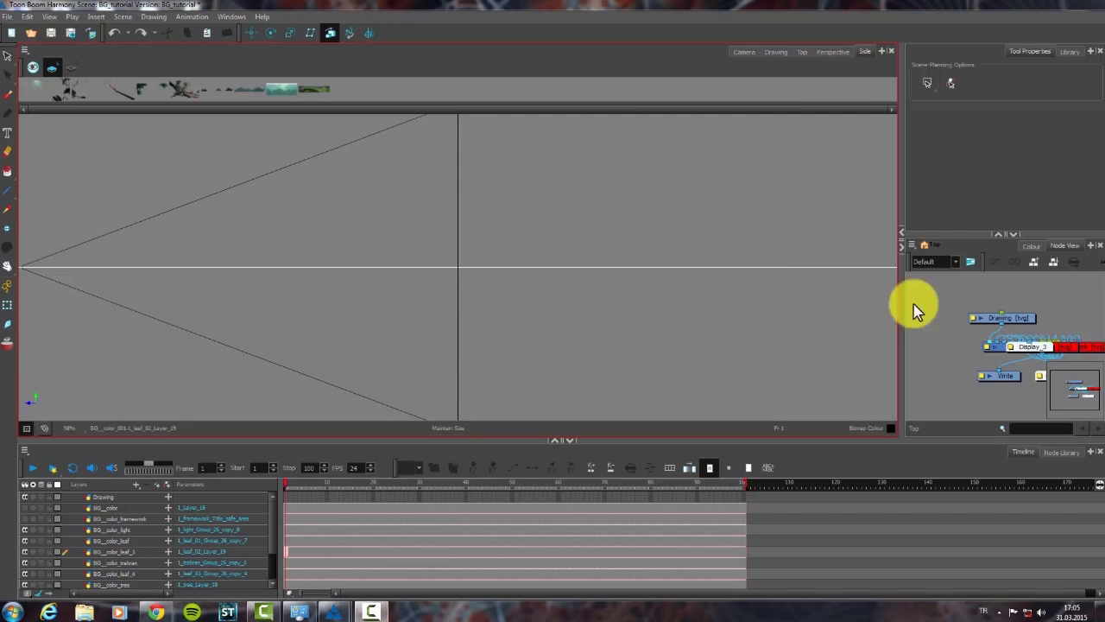
pyautogui.click(801, 53)
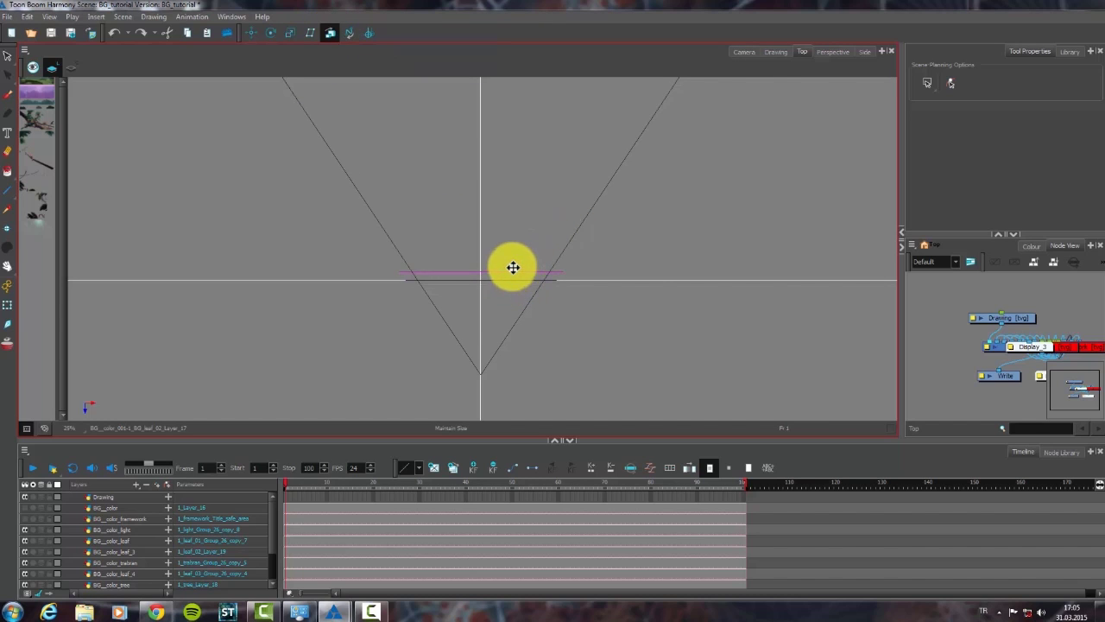
# In Top view, move the tree layer and BG_color_leaf_4 to new depths inside the camera cone.
pyautogui.moveTo(513, 268); pyautogui.dragTo(508, 333)
pyautogui.click(29, 103)
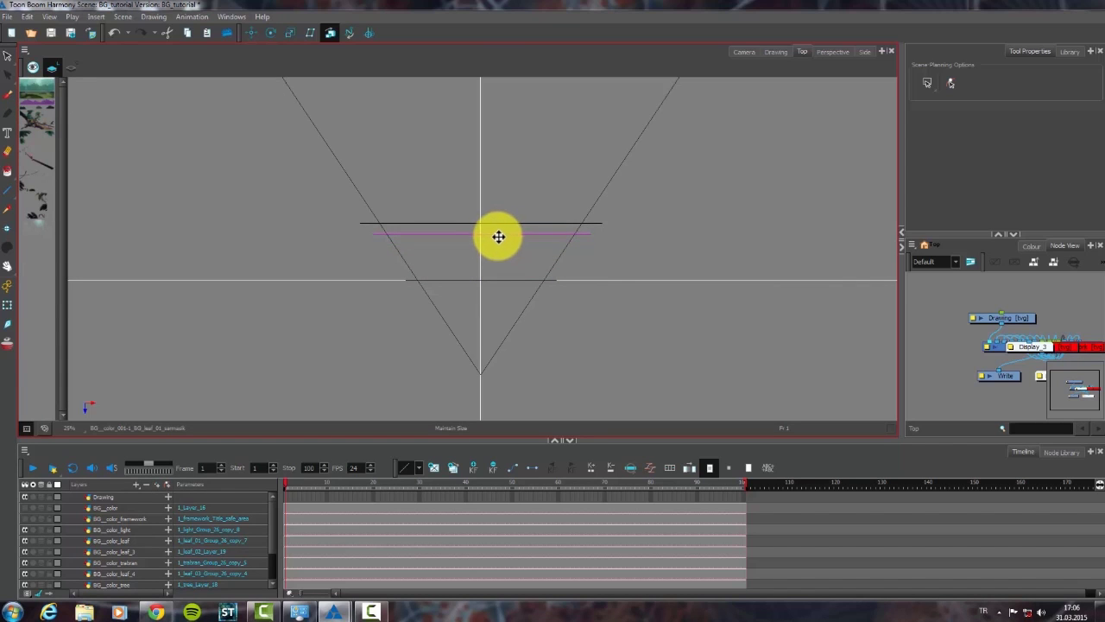
pyautogui.click(51, 112)
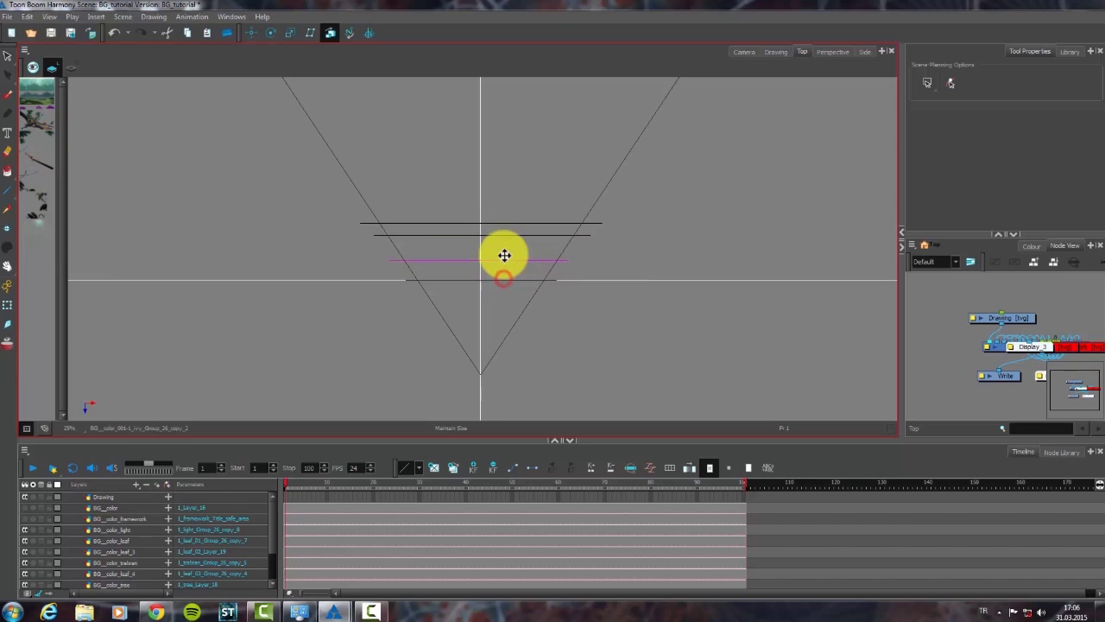
pyautogui.click(38, 126)
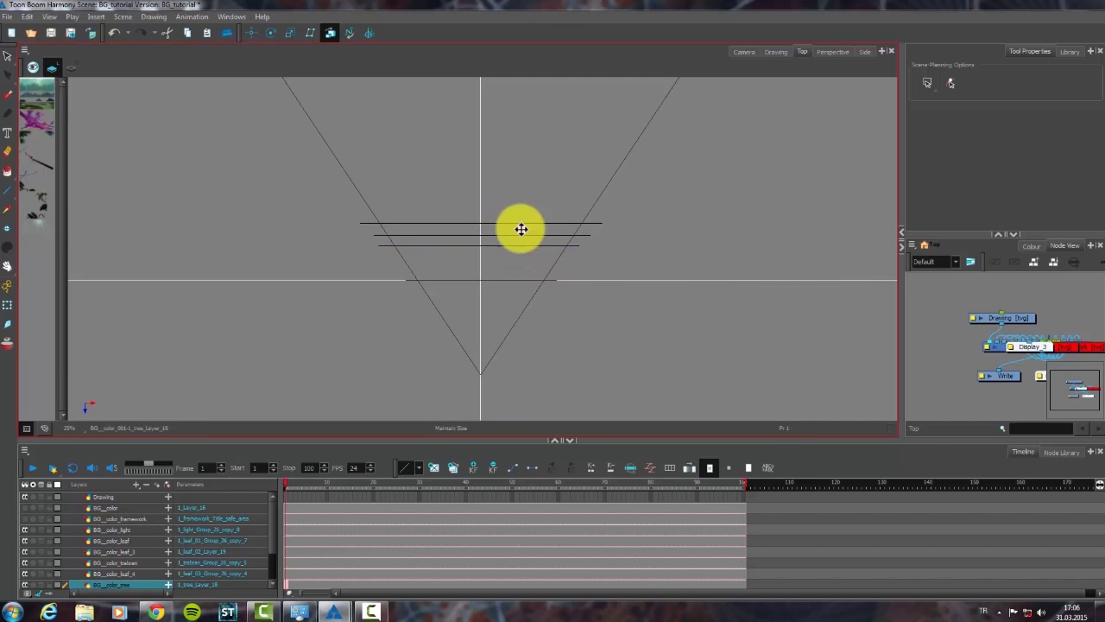
pyautogui.moveTo(521, 230); pyautogui.dragTo(544, 333)
pyautogui.click(44, 193)
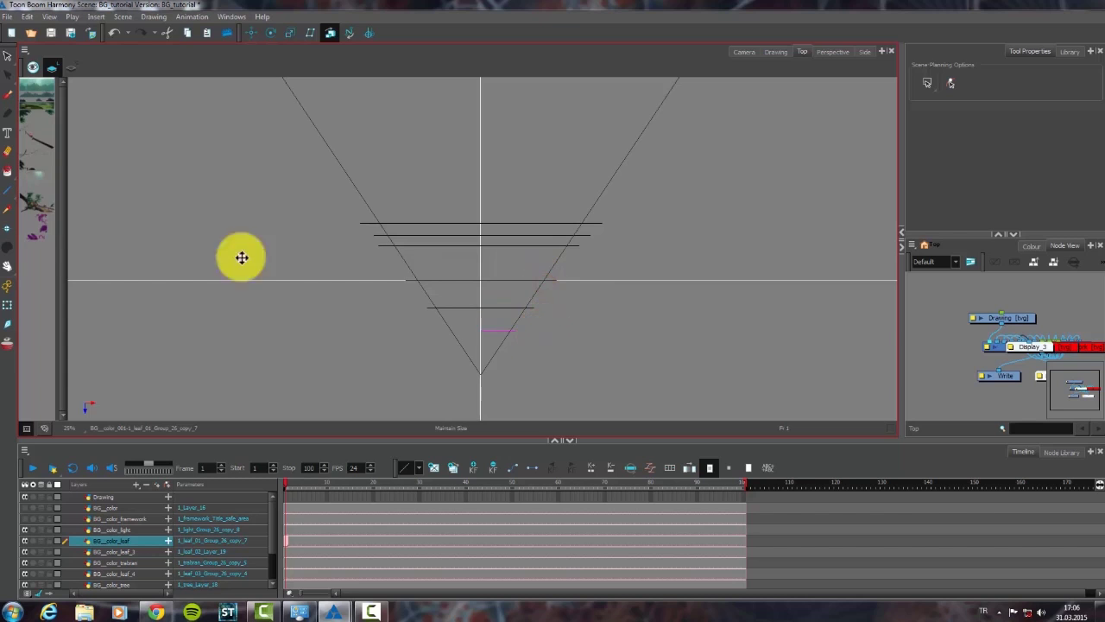
pyautogui.click(24, 166)
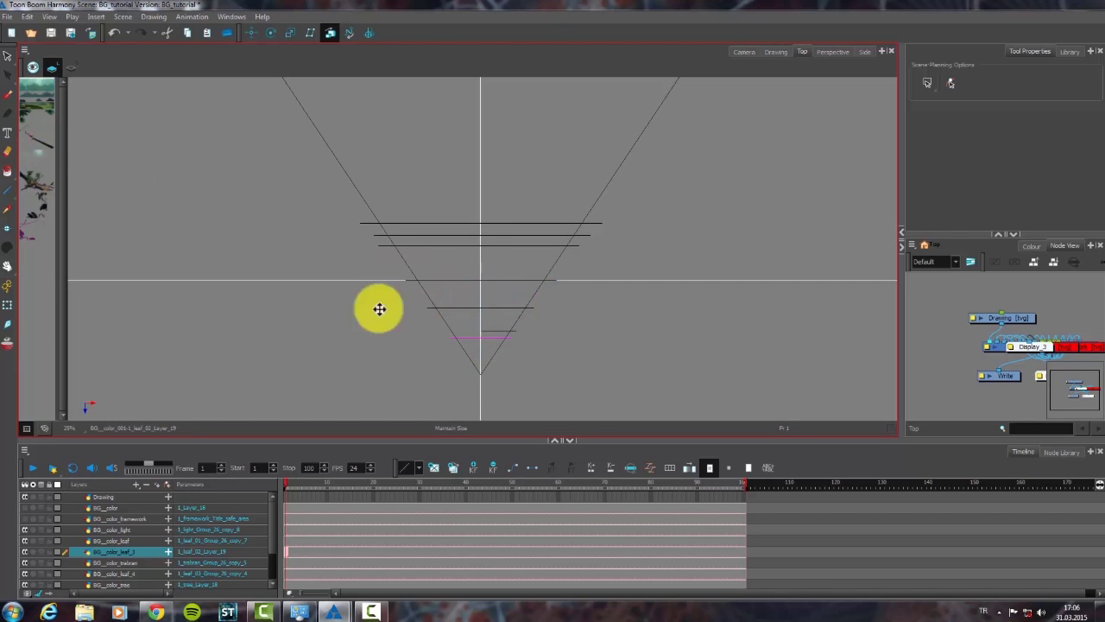
pyautogui.click(39, 116)
pyautogui.moveTo(518, 252); pyautogui.dragTo(525, 316)
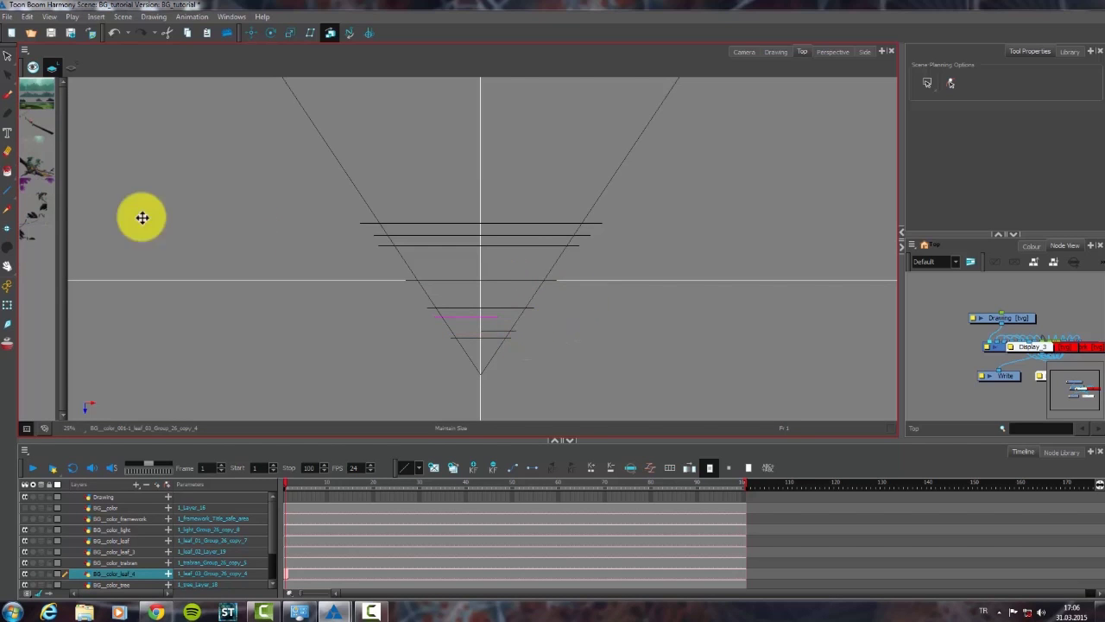
# Check the Side and Top views, ending in Perspective view of the layered planes.
pyautogui.click(865, 53)
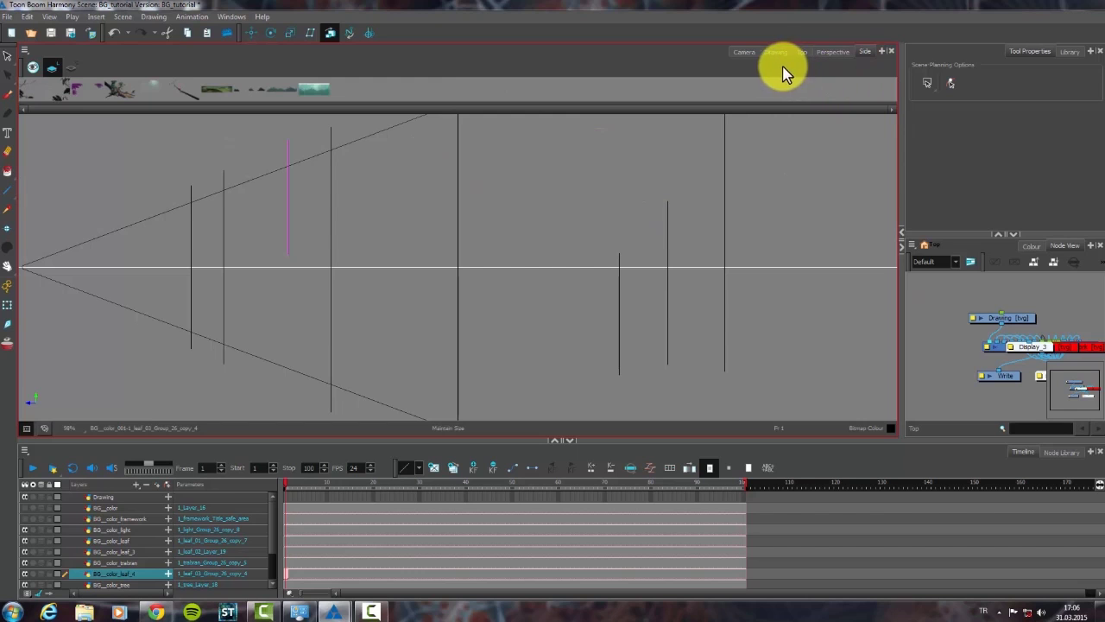
pyautogui.click(802, 53)
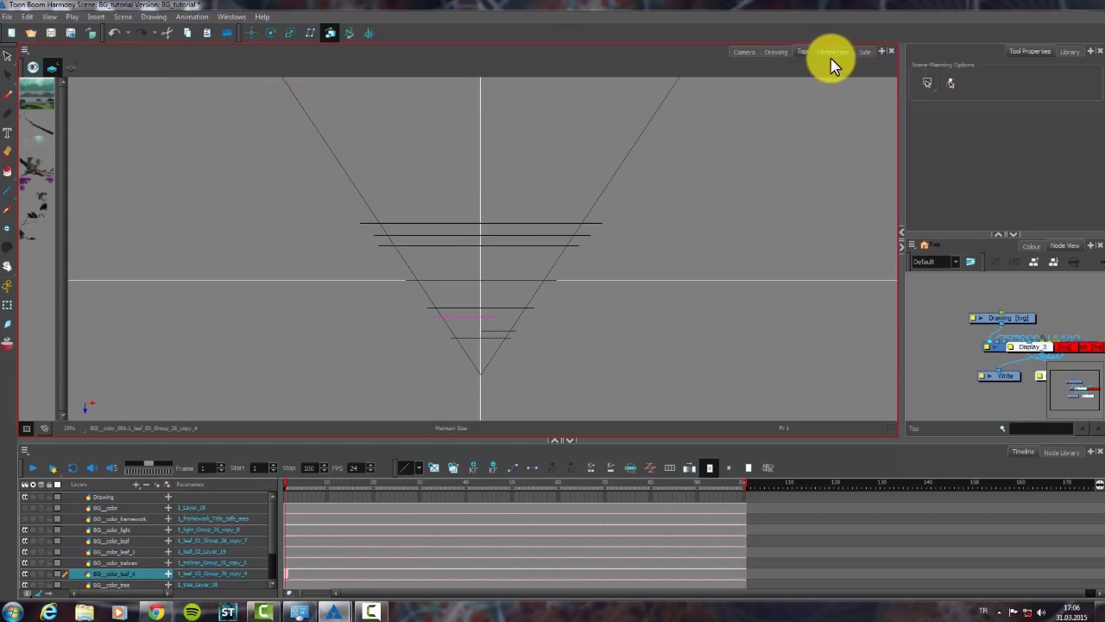
pyautogui.click(831, 51)
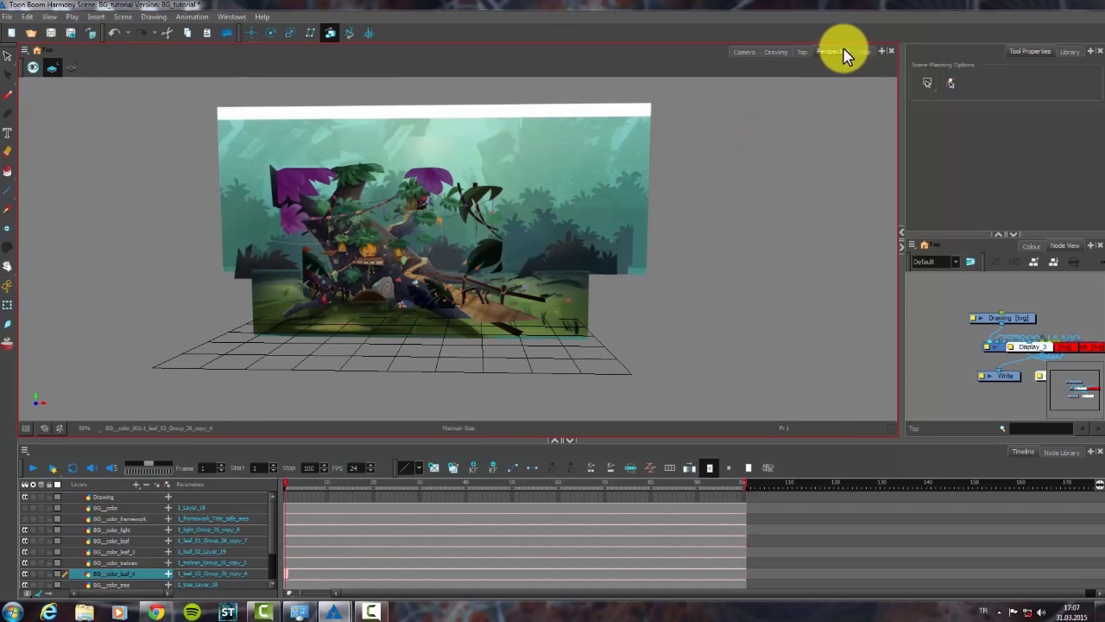
pyautogui.click(7, 304)
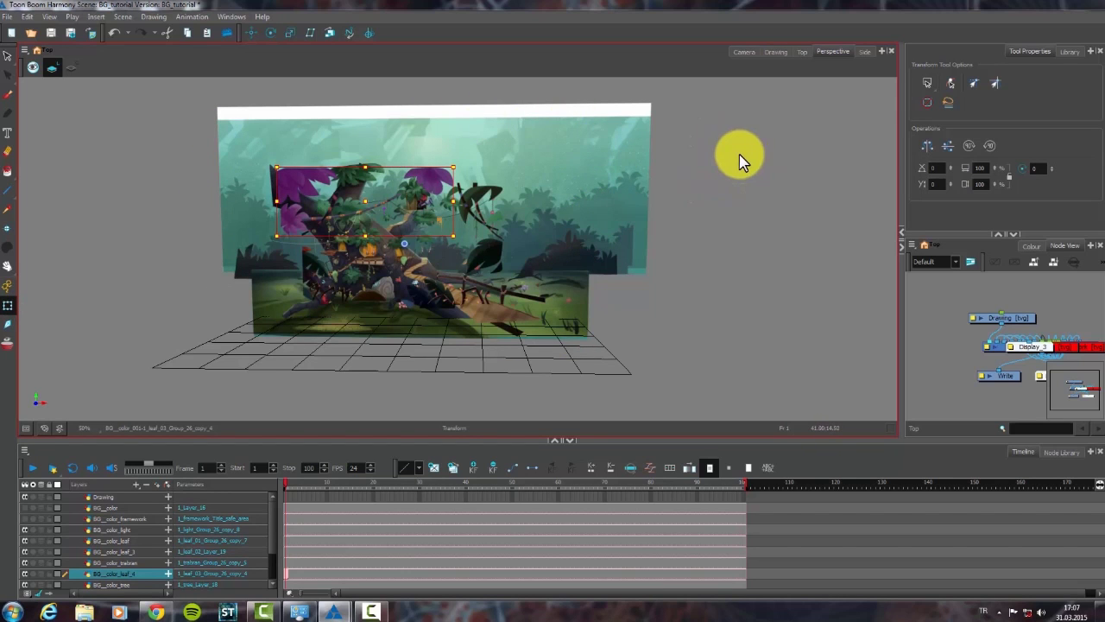
pyautogui.moveTo(747, 164)
pyautogui.mouseDown()
pyautogui.moveTo(716, 182)
pyautogui.moveTo(679, 168)
pyautogui.moveTo(730, 172)
pyautogui.mouseUp()
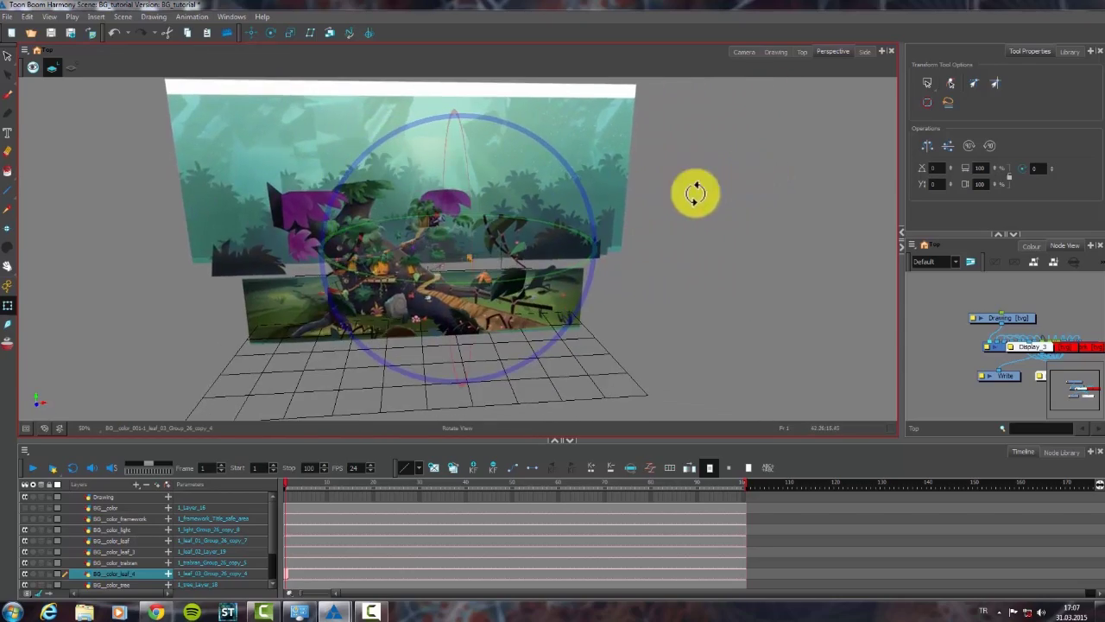
pyautogui.moveTo(695, 194); pyautogui.dragTo(517, 199)
pyautogui.click(192, 127)
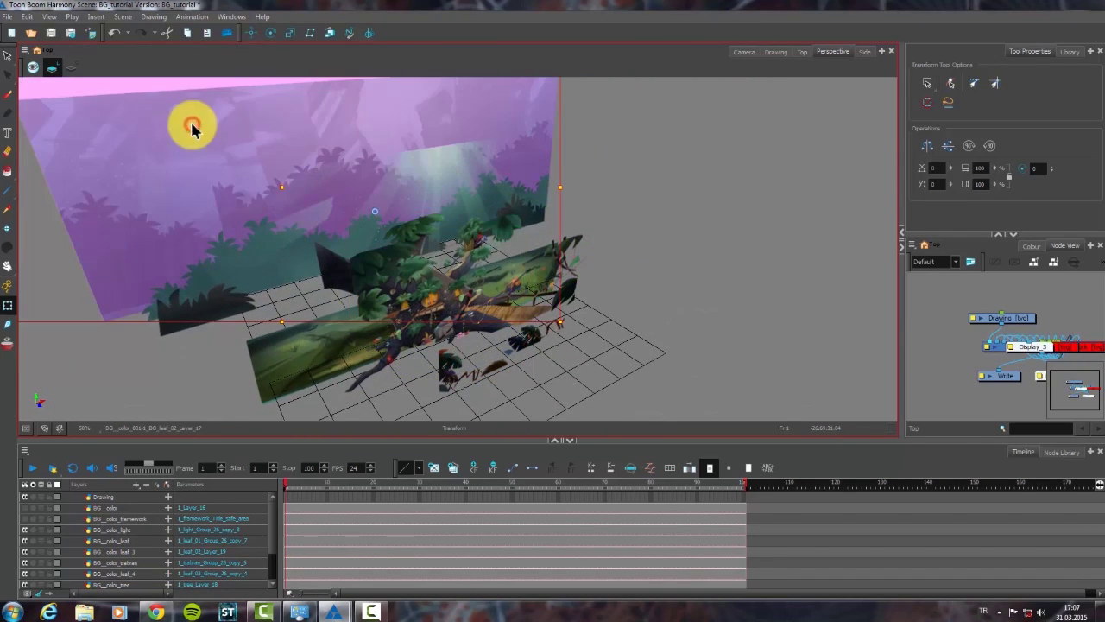
pyautogui.moveTo(192, 126); pyautogui.dragTo(448, 242)
pyautogui.moveTo(386, 221); pyautogui.dragTo(520, 276)
pyautogui.scroll(-2, 518, 258)
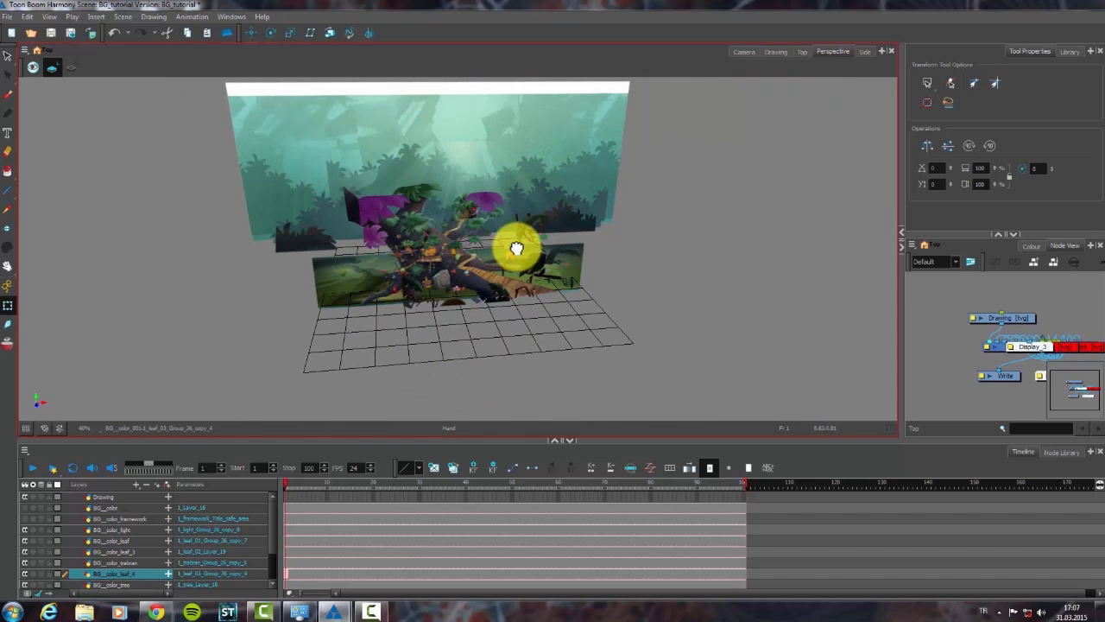
pyautogui.moveTo(600, 229)
pyautogui.mouseDown()
pyautogui.moveTo(644, 209)
pyautogui.moveTo(587, 234)
pyautogui.moveTo(506, 202)
pyautogui.moveTo(587, 215)
pyautogui.mouseUp()
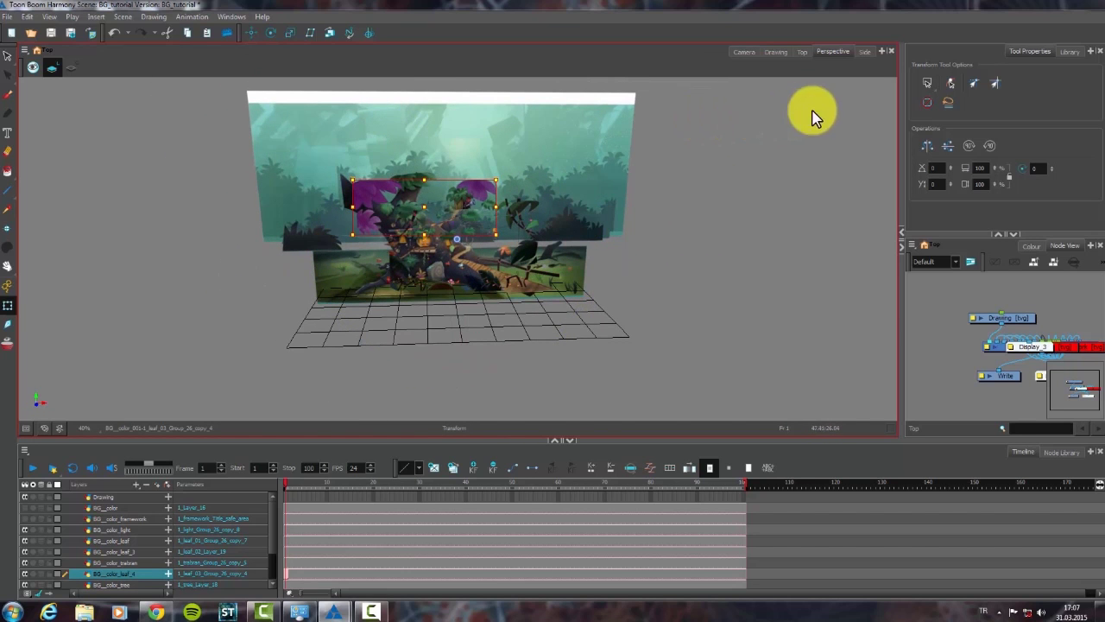
# Switch to Camera view, zoom in, and insert a new Camera layer via Insert > Camera.
pyautogui.click(742, 52)
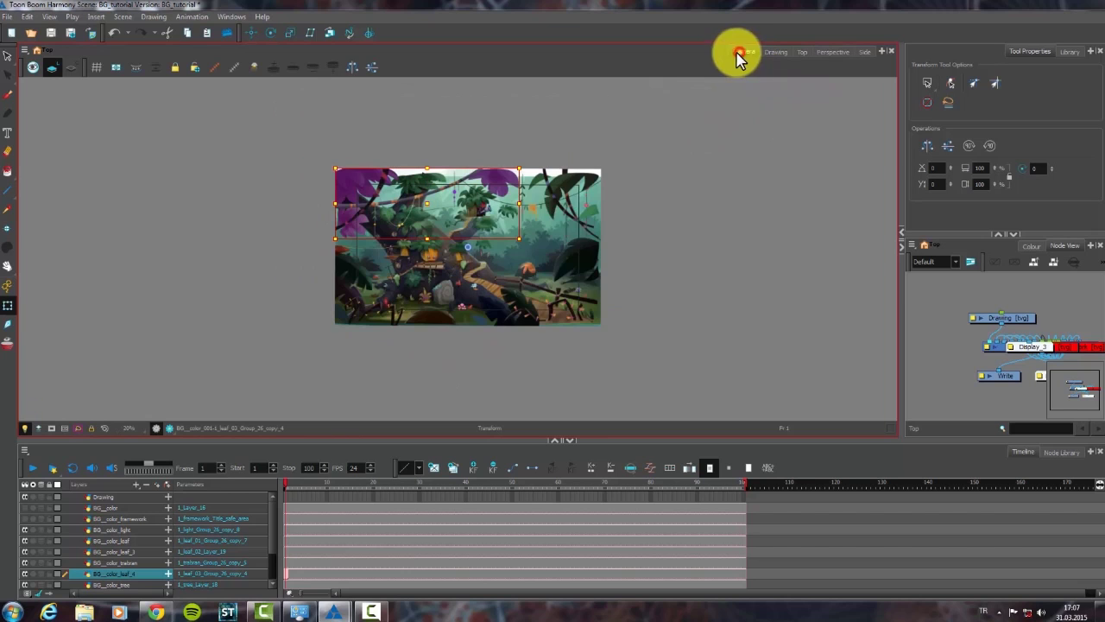
pyautogui.press('2')
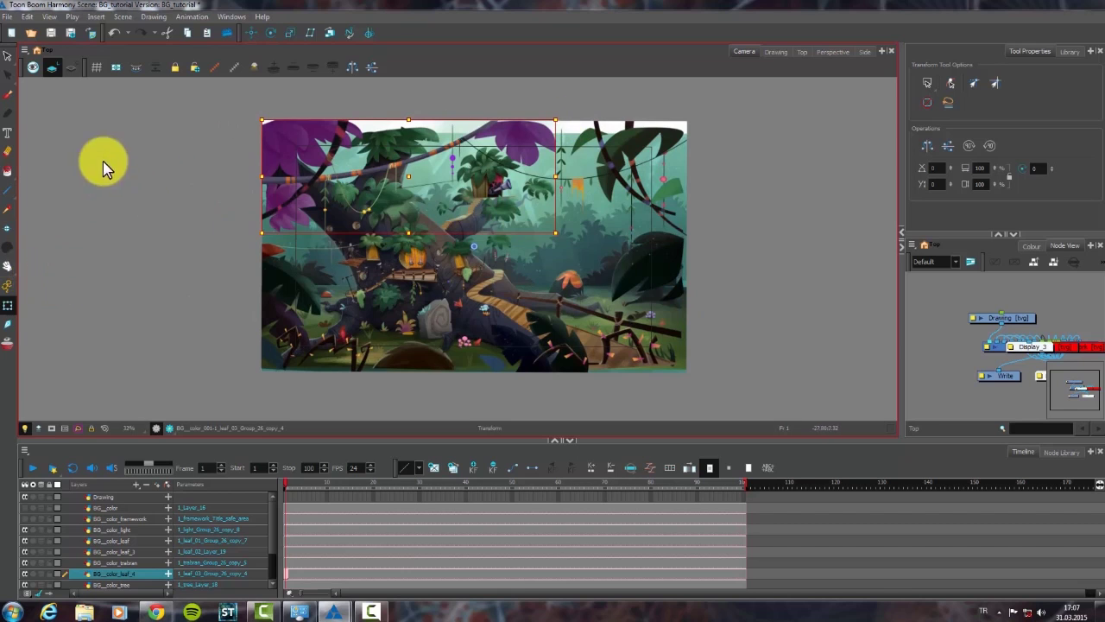
pyautogui.click(61, 293)
pyautogui.click(26, 458)
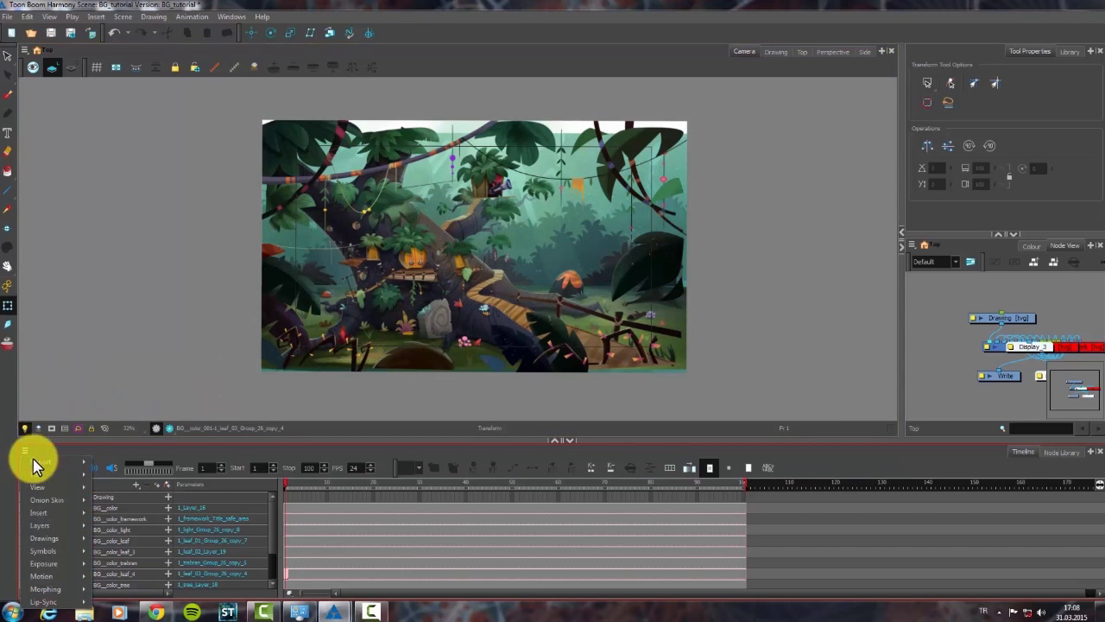
pyautogui.moveTo(43, 480)
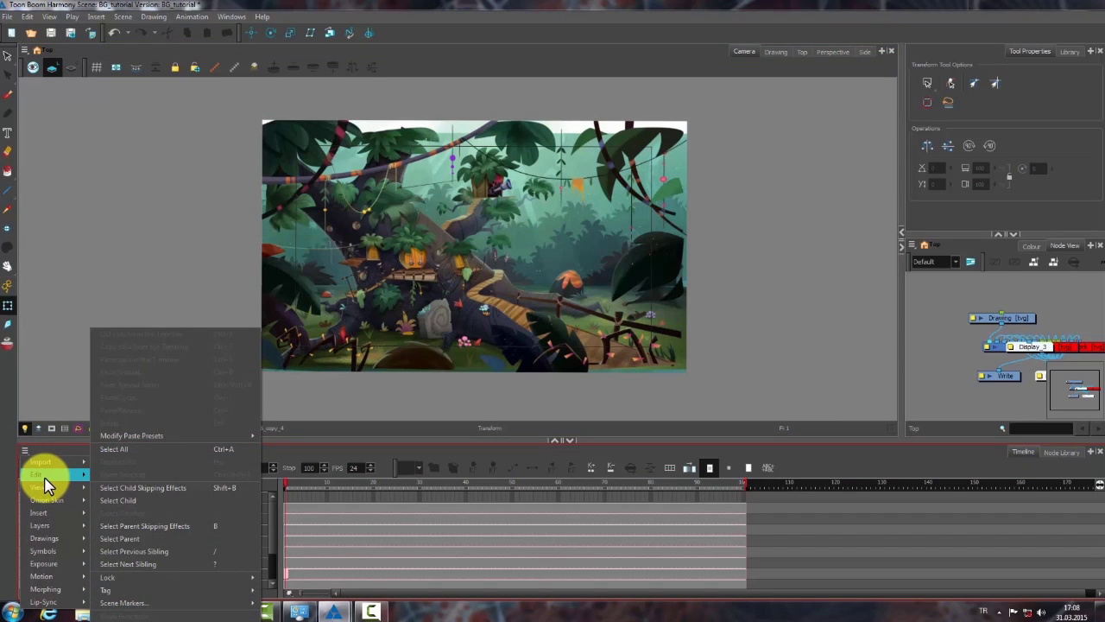
pyautogui.moveTo(41, 500)
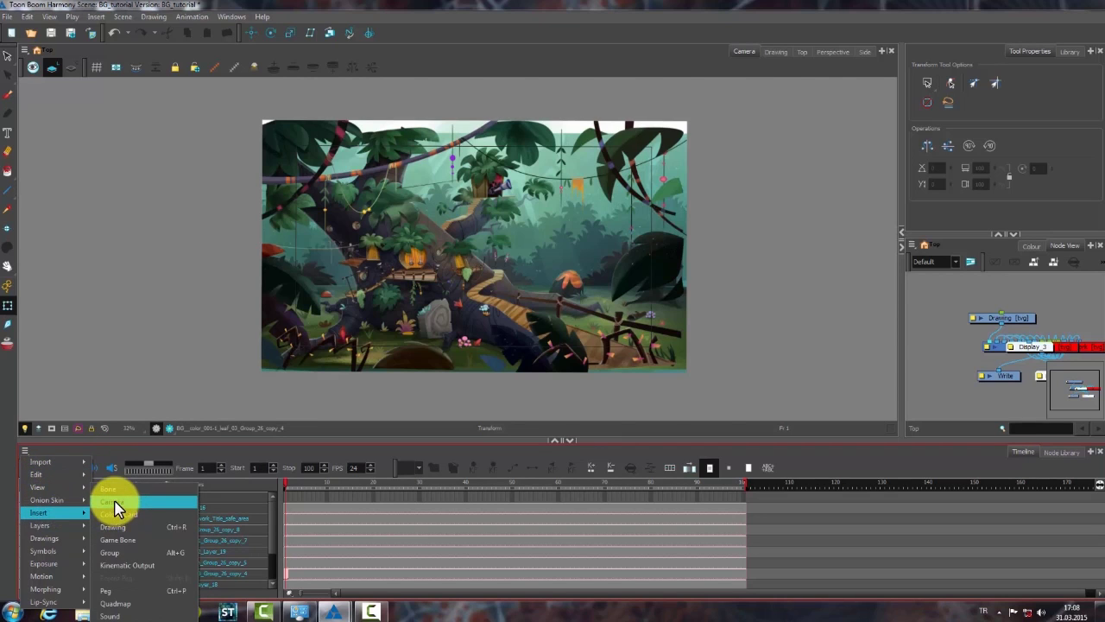
pyautogui.click(113, 503)
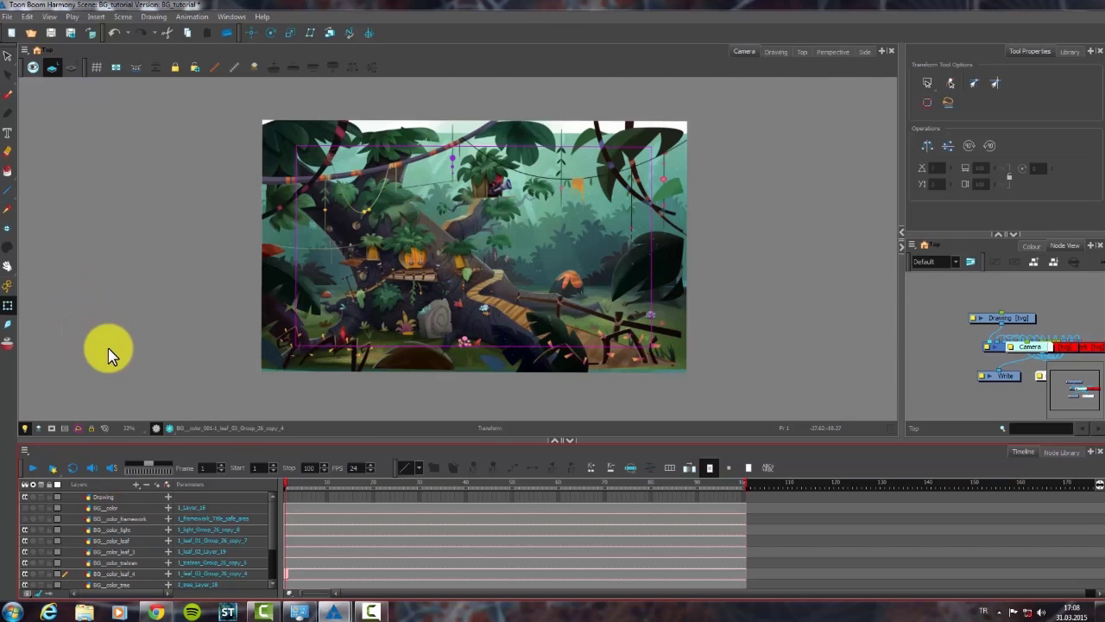
# Tint the area outside the camera frame and add a peg to the camera, selecting Camera-P.
pyautogui.click(65, 429)
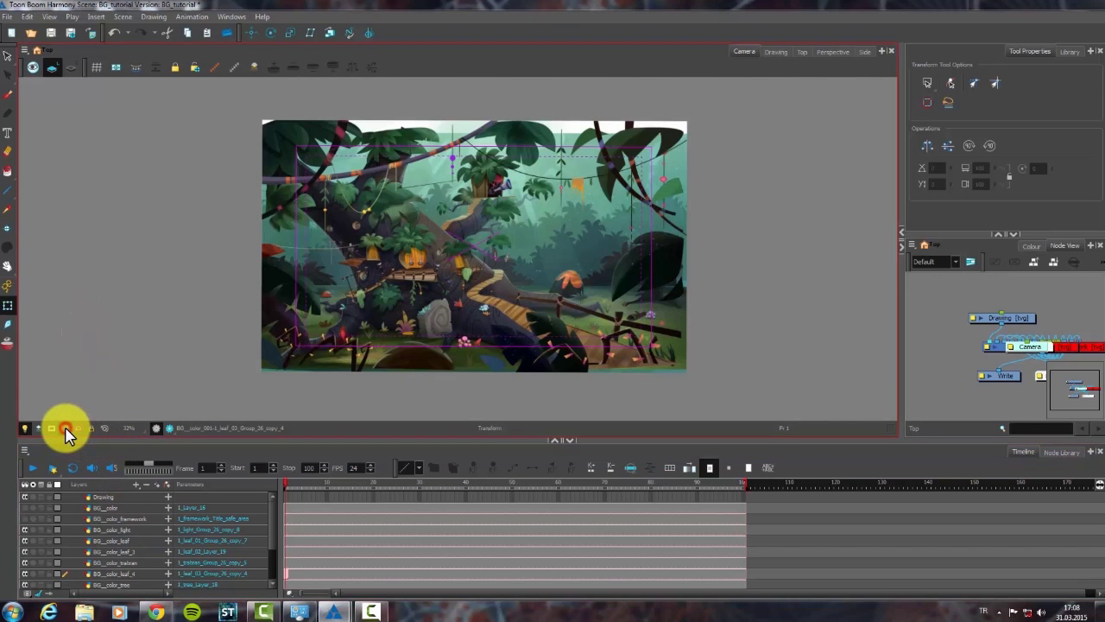
pyautogui.click(52, 429)
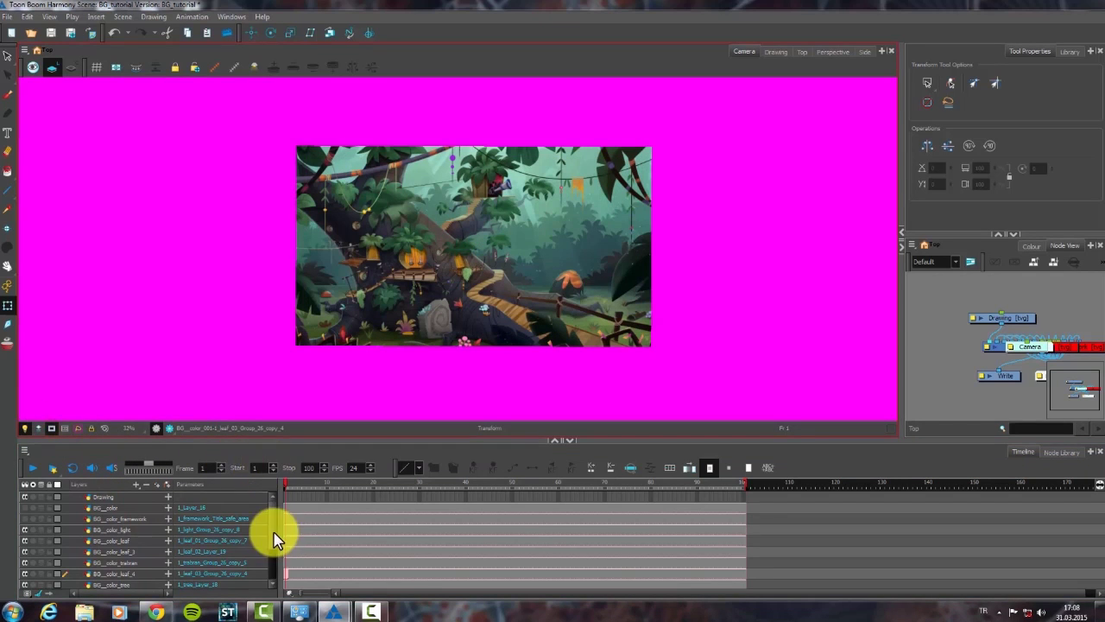
pyautogui.scroll(-3, 271, 552)
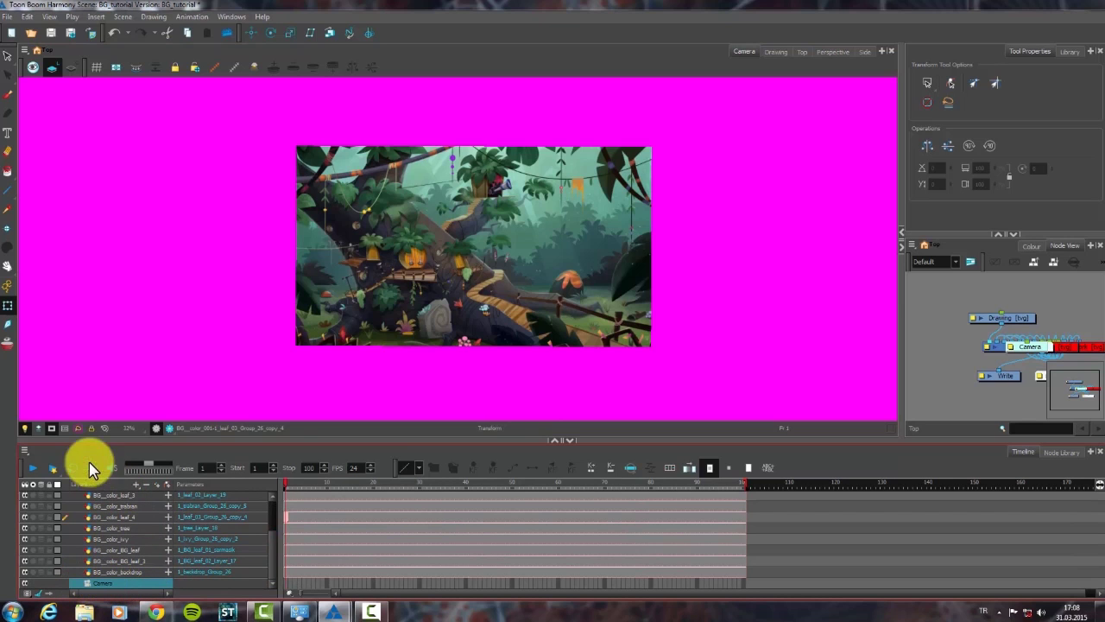
pyautogui.click(166, 485)
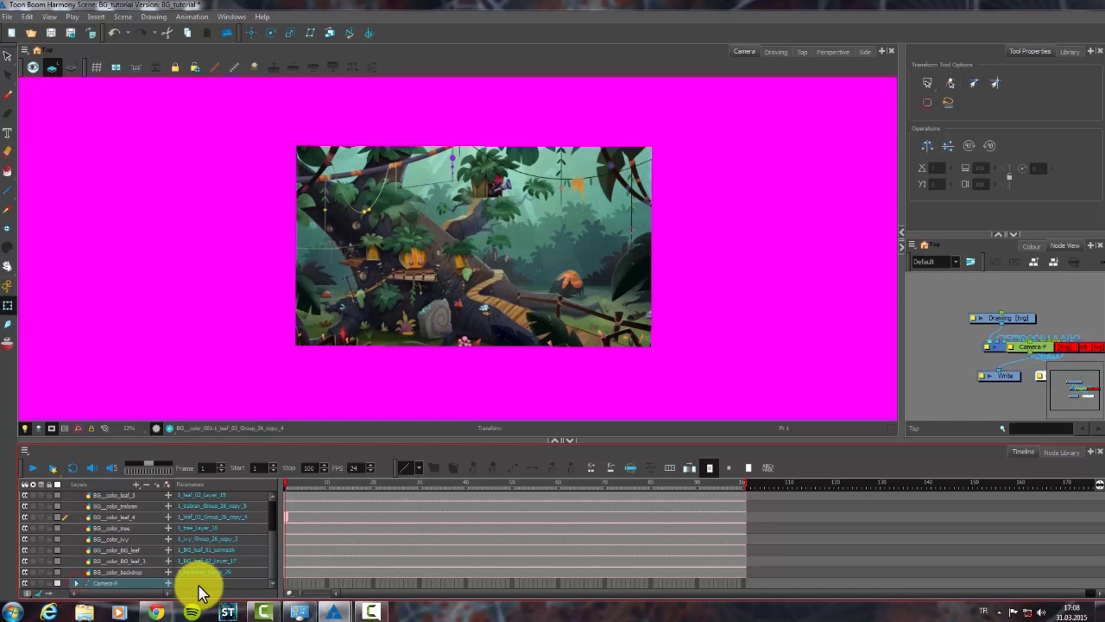
pyautogui.click(285, 582)
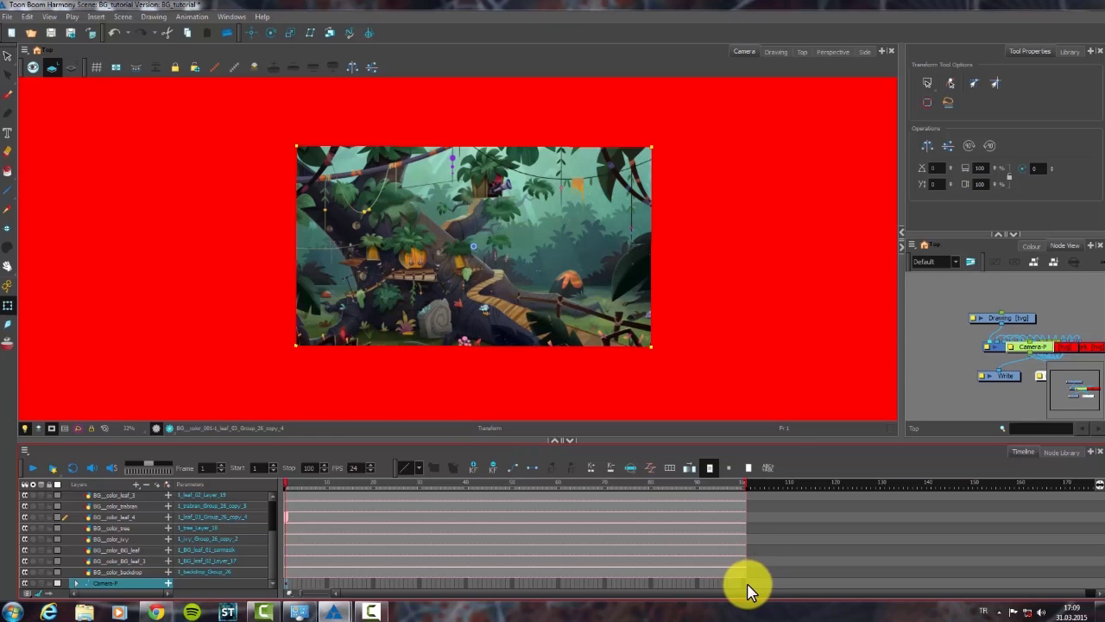
# Add a Camera-P keyframe at frame 100, go back to an earlier frame, and select the backdrop layer.
pyautogui.click(473, 469)
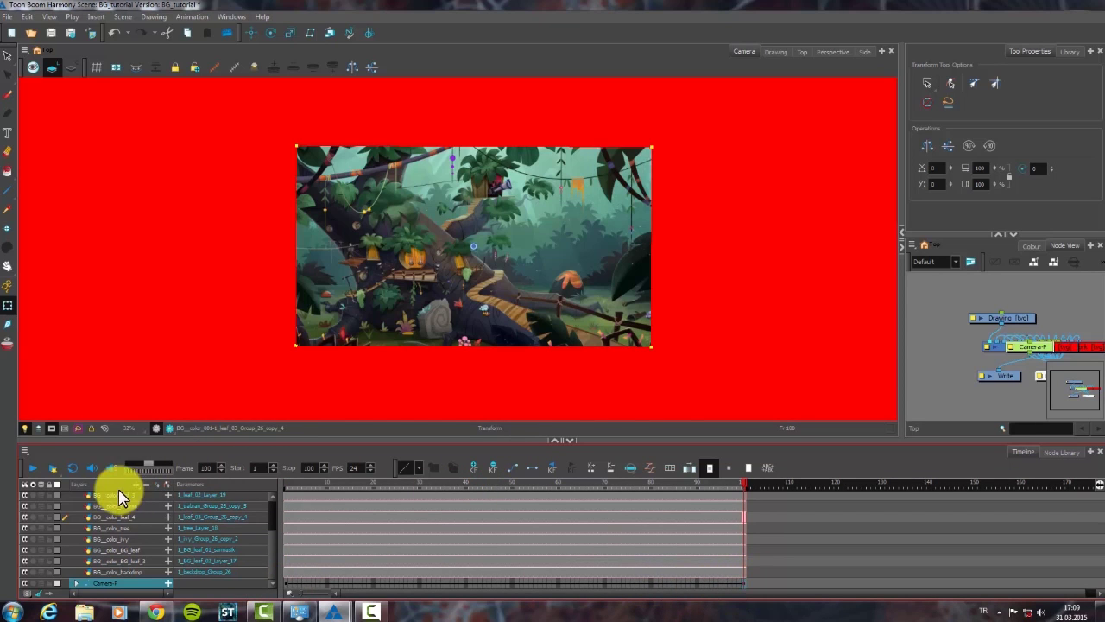
pyautogui.click(6, 287)
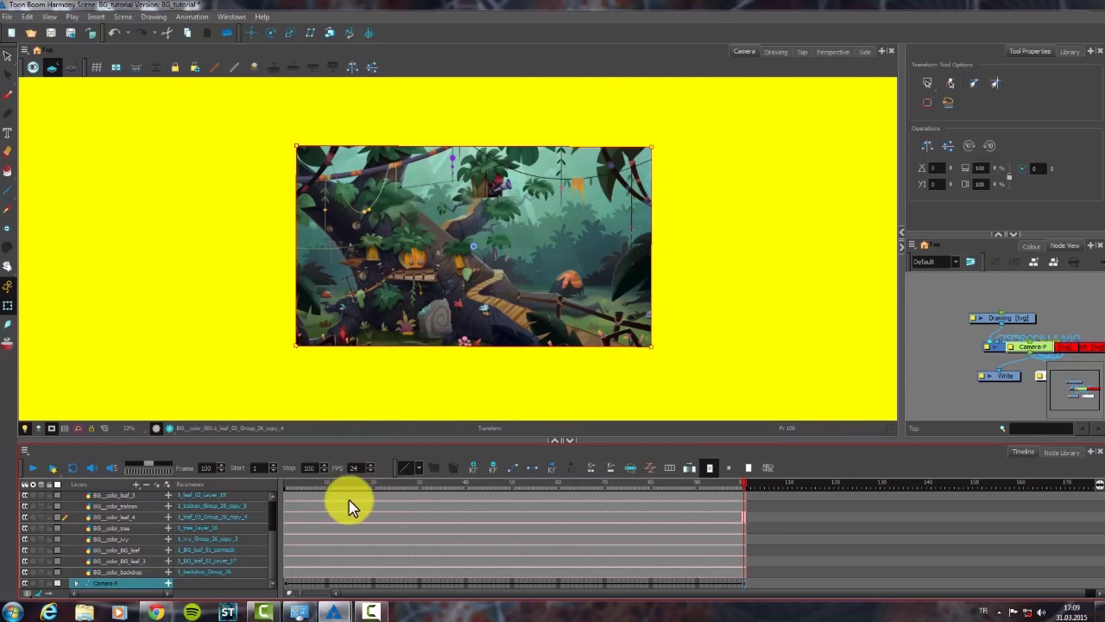
pyautogui.click(475, 485)
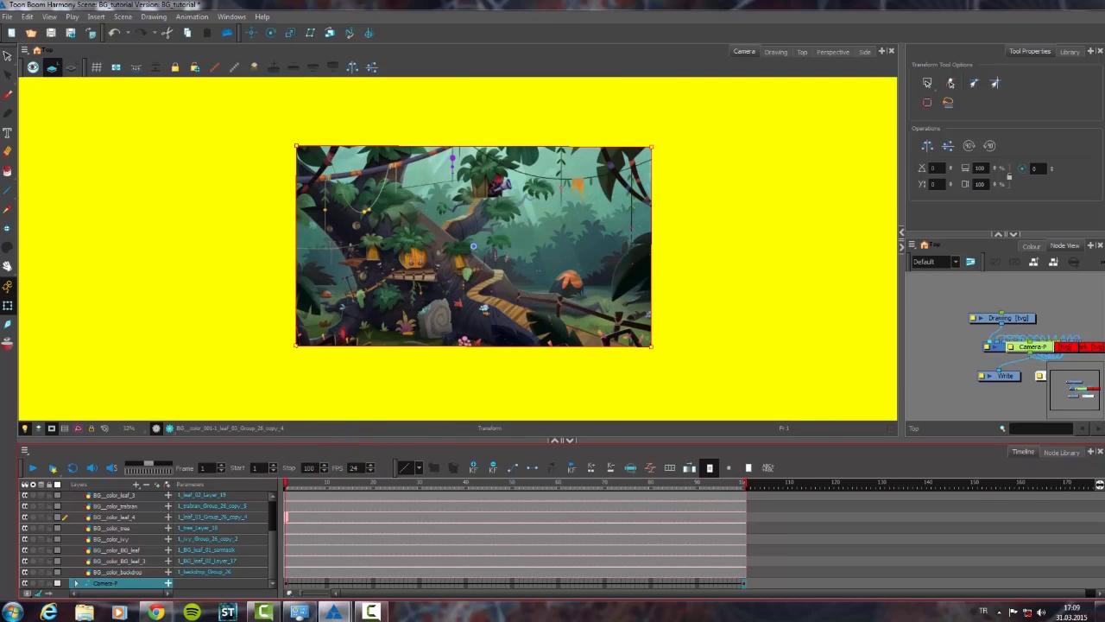
pyautogui.click(594, 102)
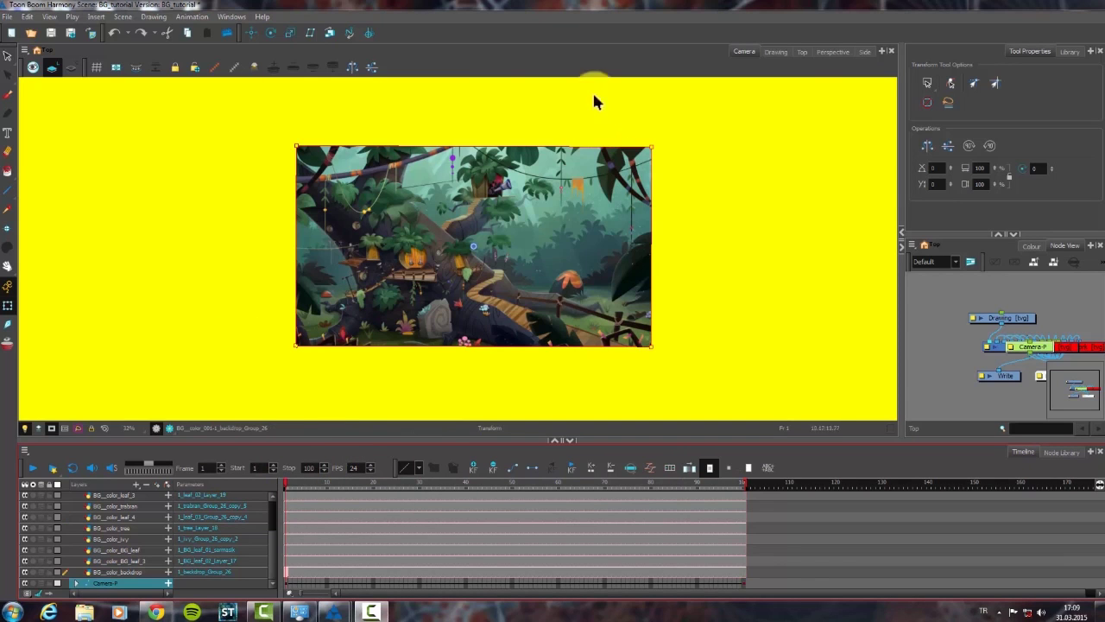
pyautogui.click(290, 33)
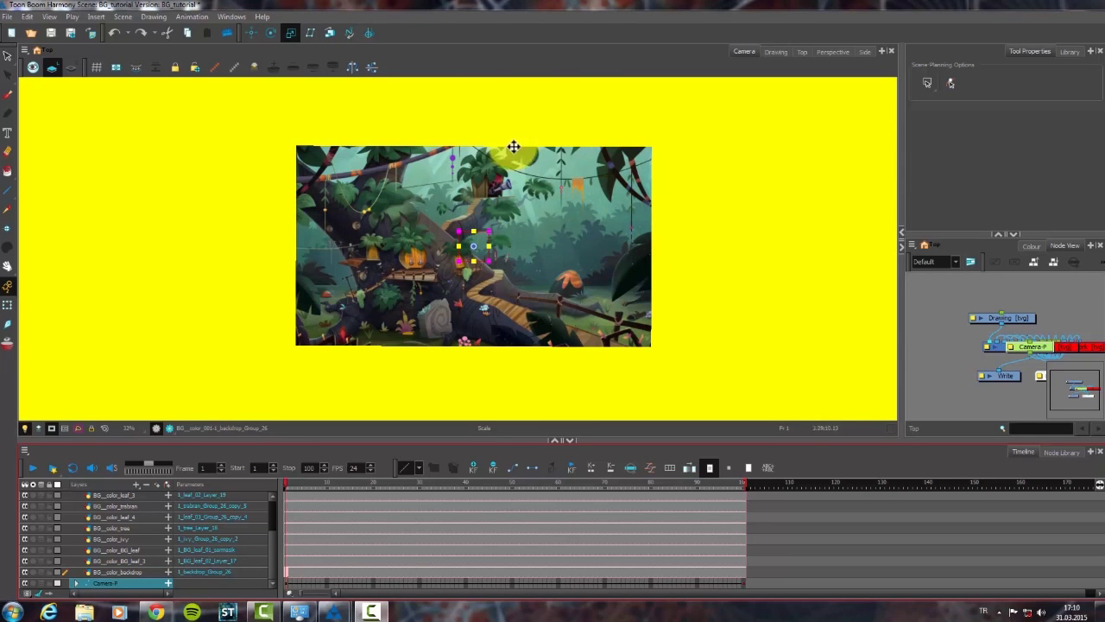
# At frame 100, drag the camera frame's corner inward to close in on the tree and staircase.
pyautogui.click(8, 307)
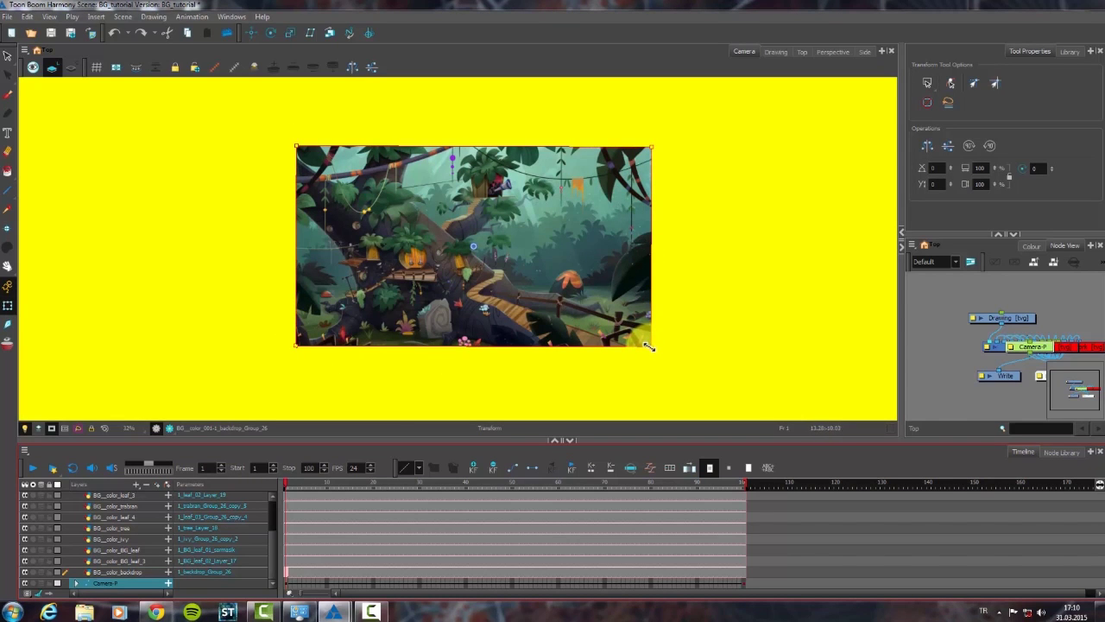
pyautogui.moveTo(648, 346)
pyautogui.mouseDown()
pyautogui.moveTo(562, 296)
pyautogui.moveTo(650, 347)
pyautogui.mouseUp()
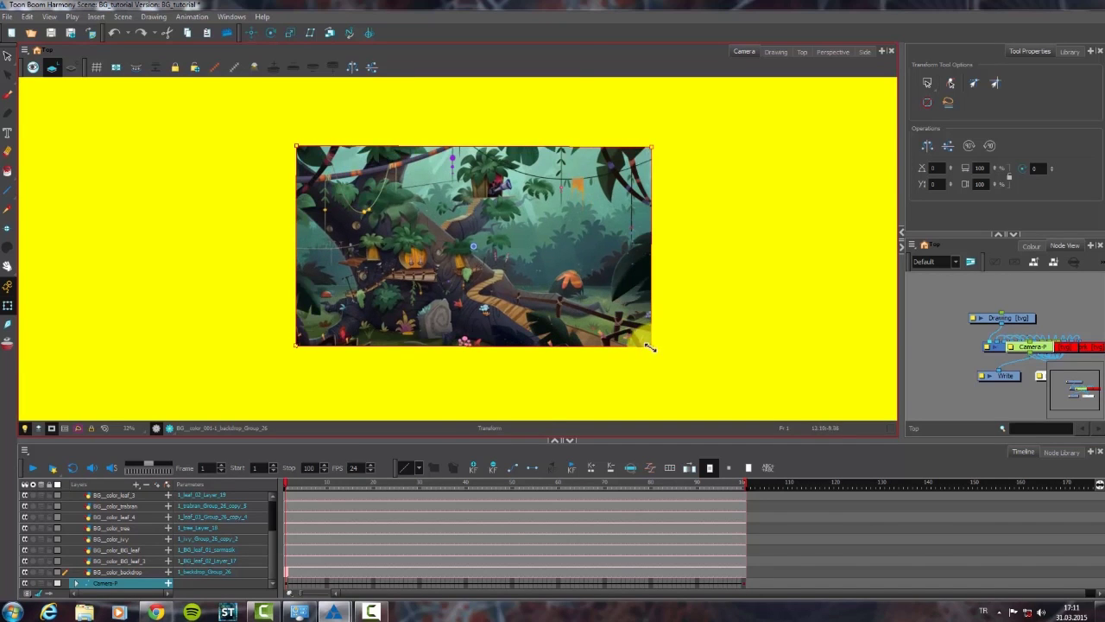
pyautogui.moveTo(318, 481); pyautogui.dragTo(715, 488)
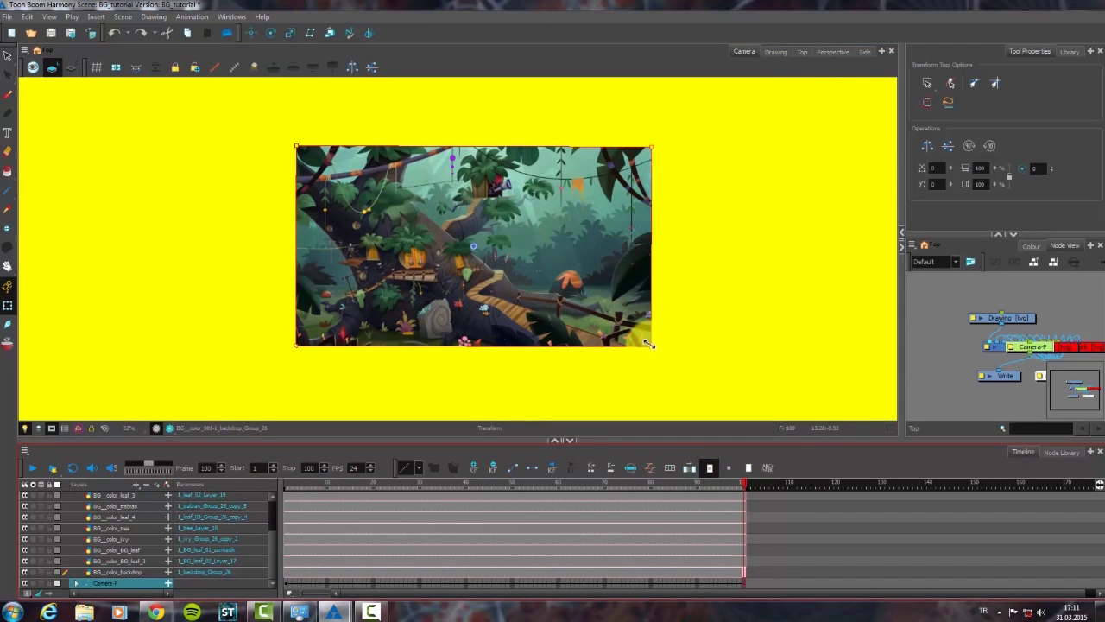
pyautogui.moveTo(648, 344); pyautogui.dragTo(553, 287)
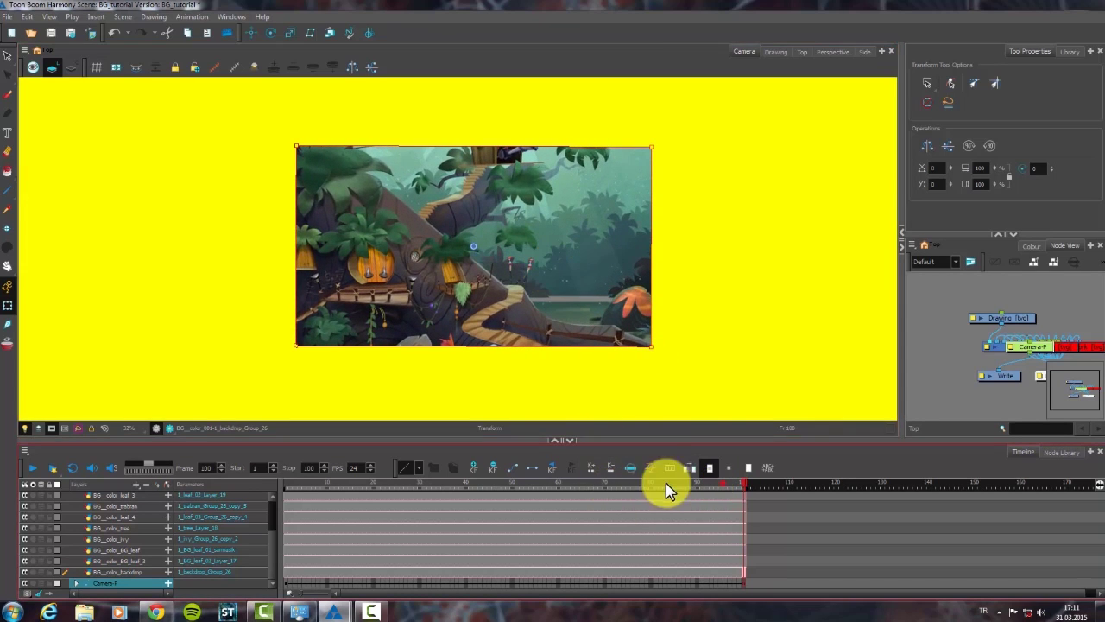
pyautogui.moveTo(668, 483); pyautogui.dragTo(247, 481)
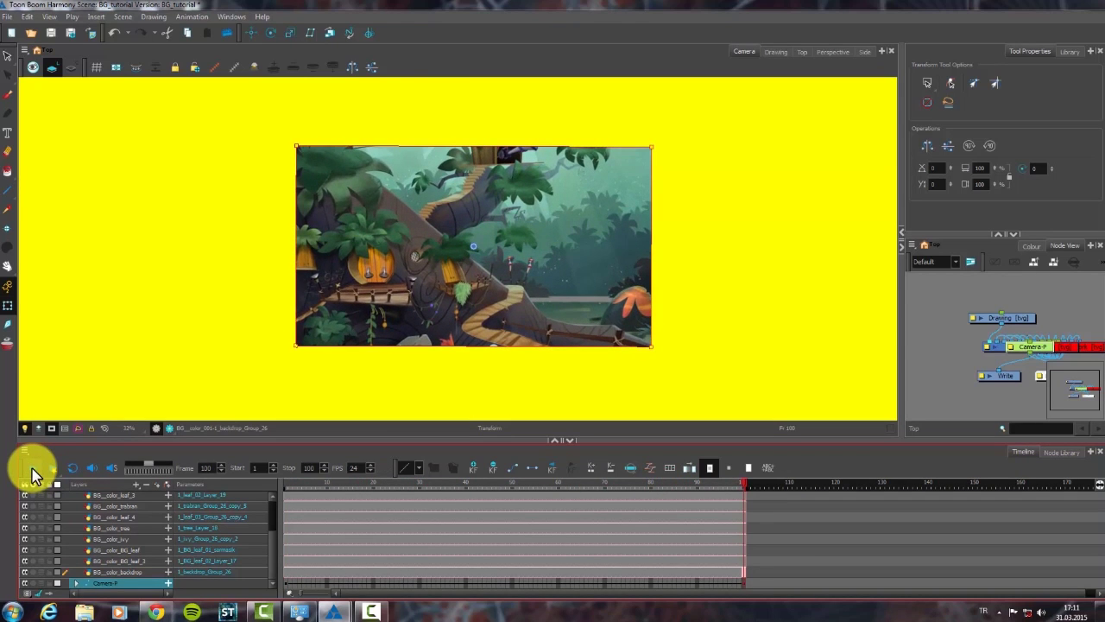
# Play the Camera-P push-in from frame 1 through the 100-frame scene.
pyautogui.click(32, 471)
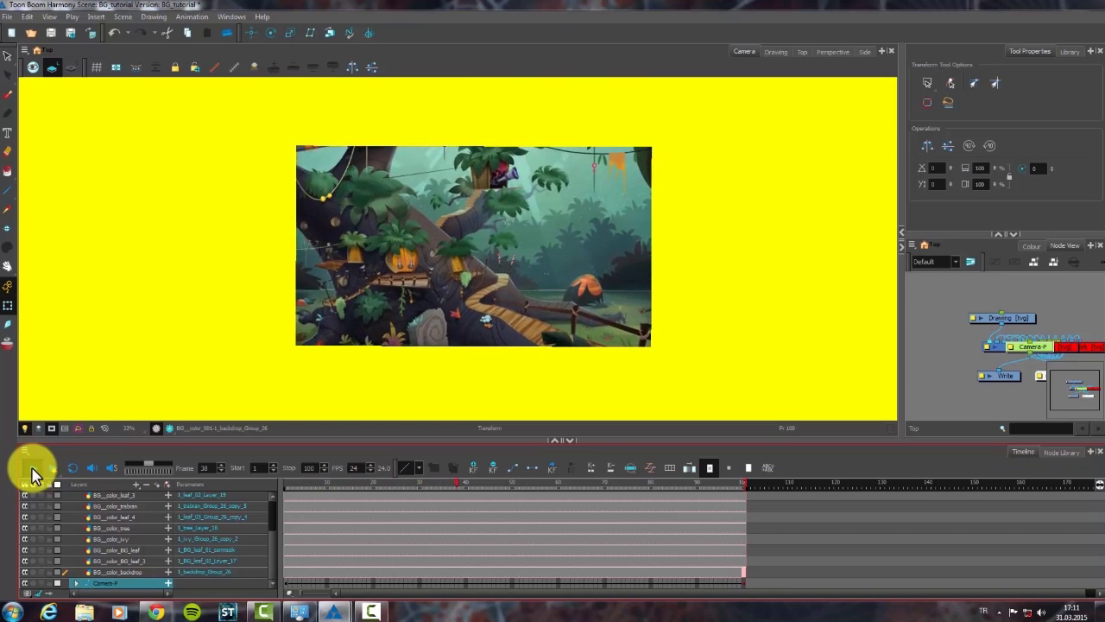